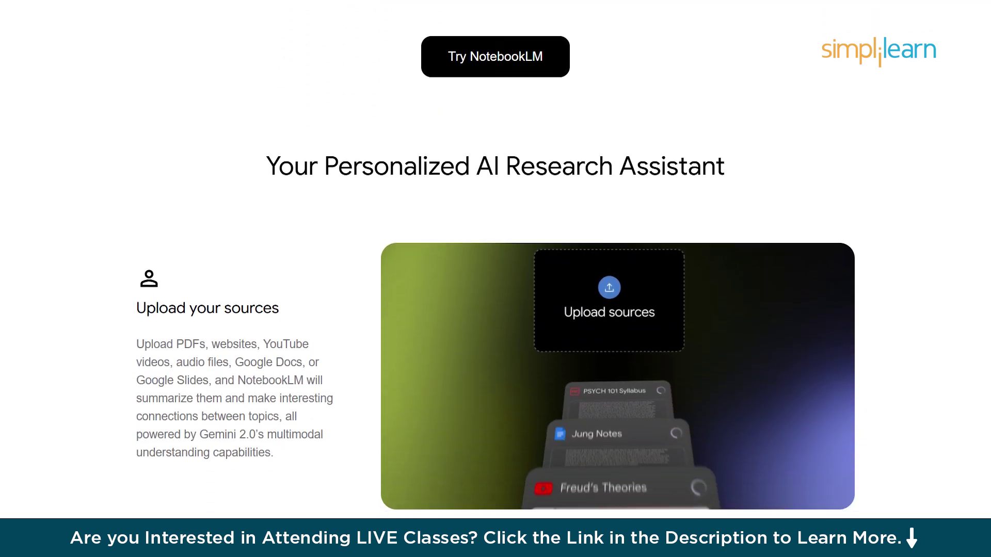
Step: Scroll through the NotebookLM landing page's features, including instant insights and clear citations
{"action": "scroll", "coordinate": [496, 258], "scroll_direction": "down", "scroll_amount": 5}
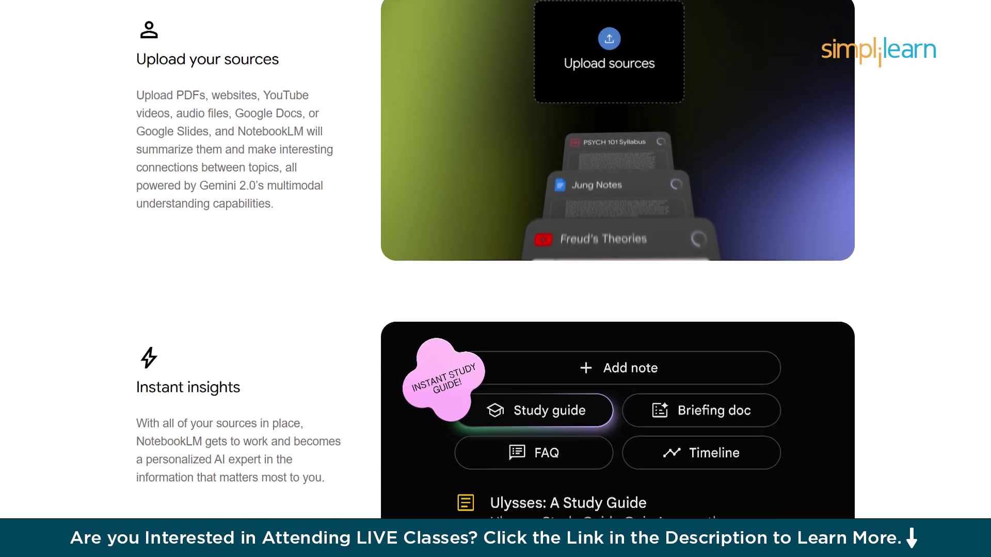
{"action": "scroll", "coordinate": [496, 258], "scroll_direction": "down", "scroll_amount": 5}
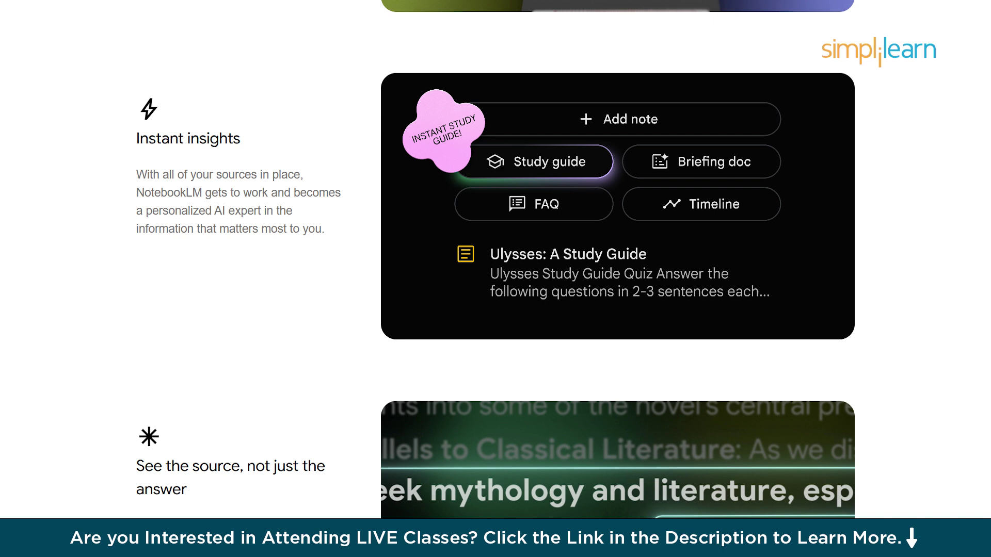
{"action": "scroll", "coordinate": [495, 258], "scroll_direction": "down", "scroll_amount": 5}
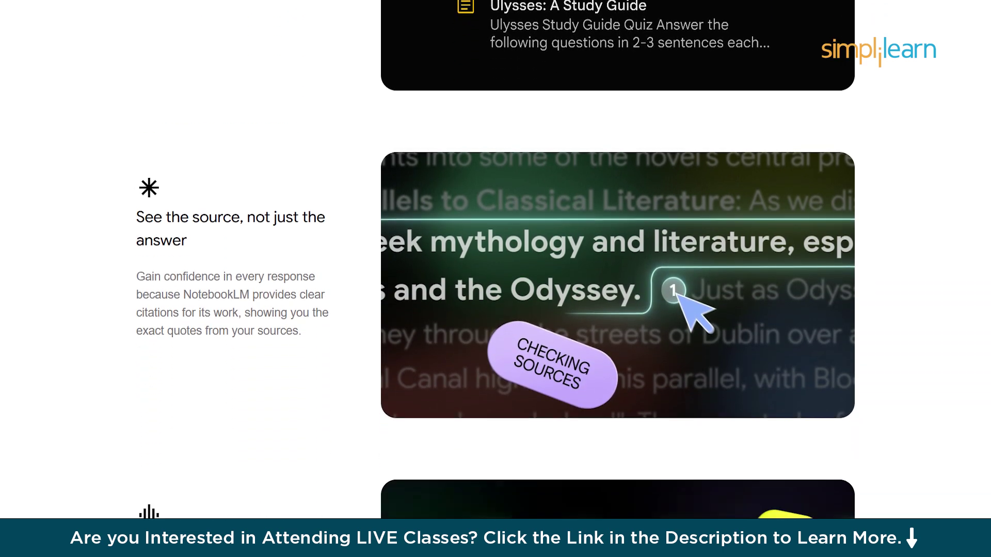
{"action": "scroll", "coordinate": [496, 258], "scroll_direction": "down", "scroll_amount": 1}
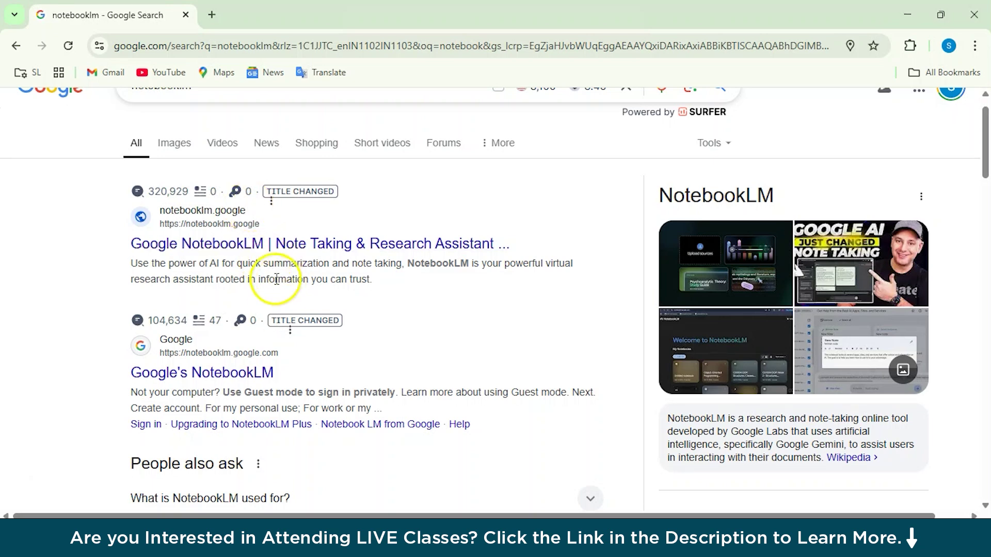
Step: Open notebooklm.google from the results, launch Try NotebookLM, and dismiss the welcome notice
{"action": "left_click", "coordinate": [252, 249]}
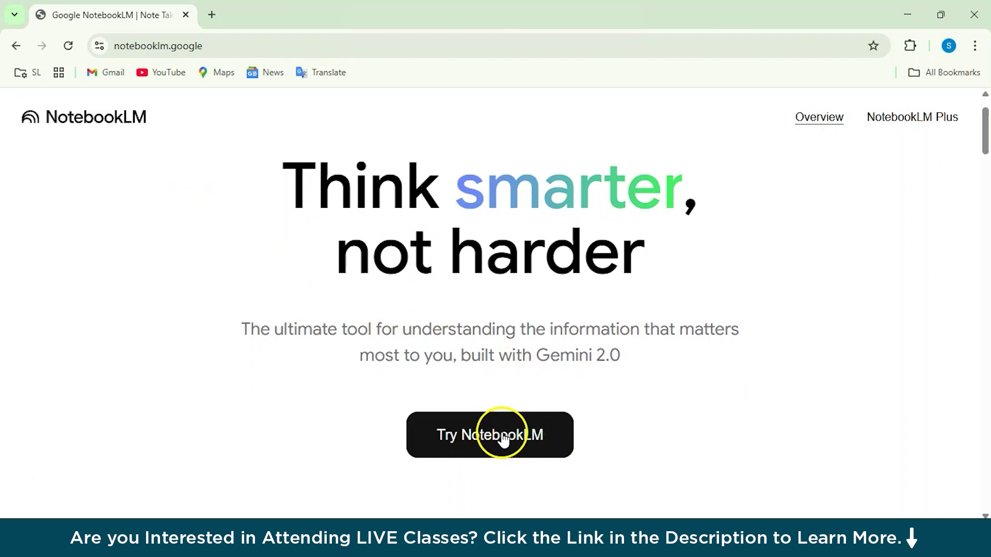
{"action": "left_click", "coordinate": [494, 436]}
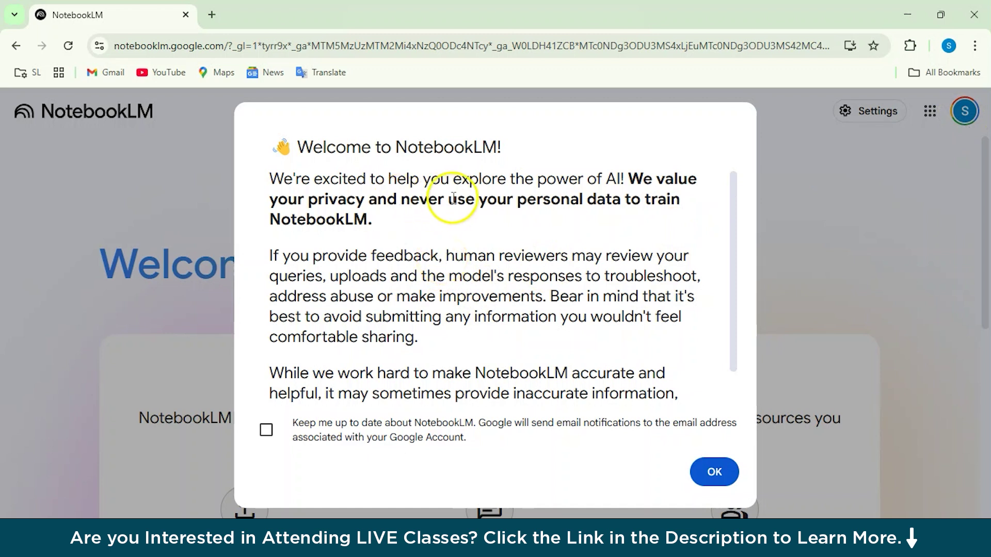
{"action": "scroll", "coordinate": [450, 202], "scroll_direction": "down", "scroll_amount": 1}
{"action": "scroll", "coordinate": [450, 203], "scroll_direction": "up", "scroll_amount": 1}
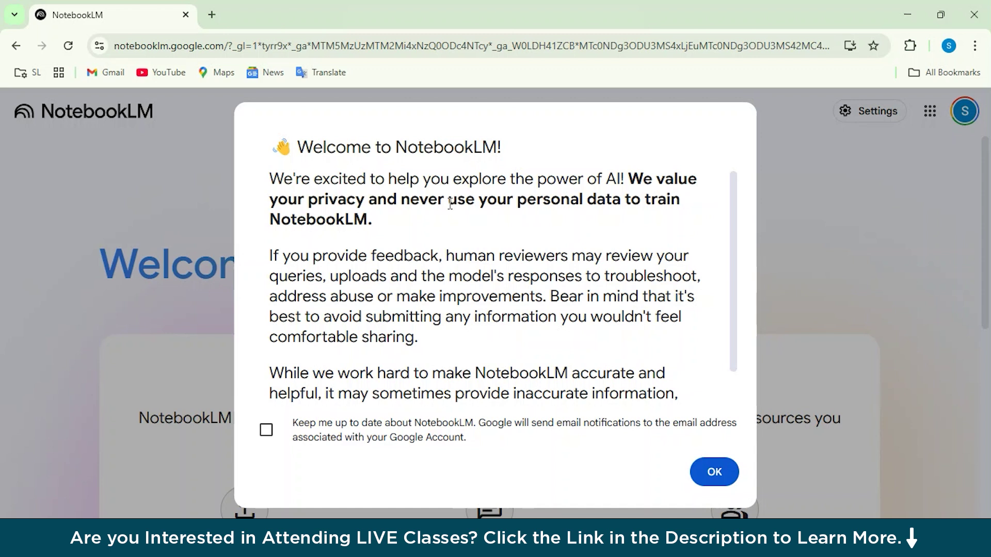
{"action": "scroll", "coordinate": [450, 203], "scroll_direction": "down", "scroll_amount": 1}
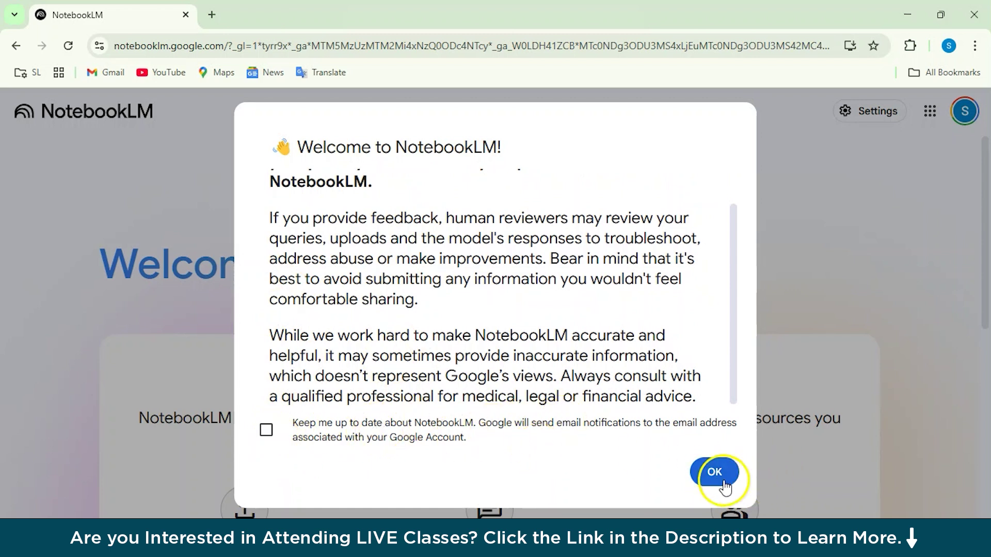
{"action": "left_click", "coordinate": [712, 472]}
Step: Read the Create your first notebook features, highlighting the FAQs/briefing docs and sharing descriptions
{"action": "scroll", "coordinate": [663, 390], "scroll_direction": "down", "scroll_amount": 2}
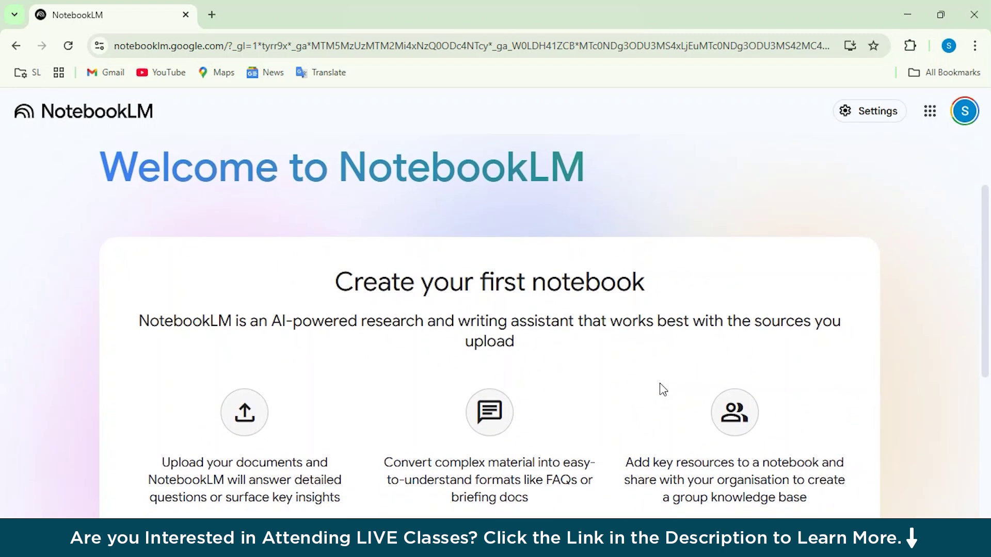
{"action": "scroll", "coordinate": [663, 389], "scroll_direction": "down", "scroll_amount": 1}
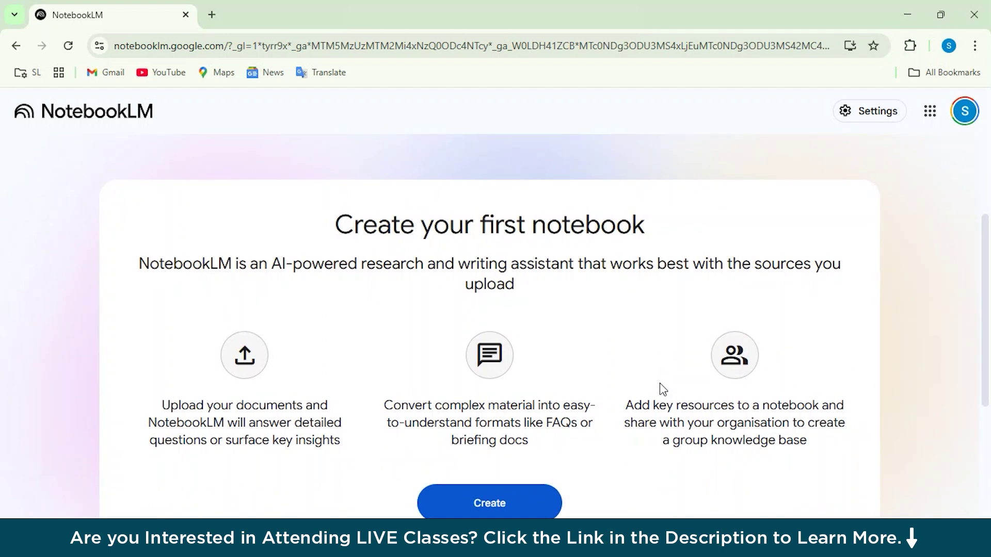
{"action": "scroll", "coordinate": [663, 390], "scroll_direction": "down", "scroll_amount": 2}
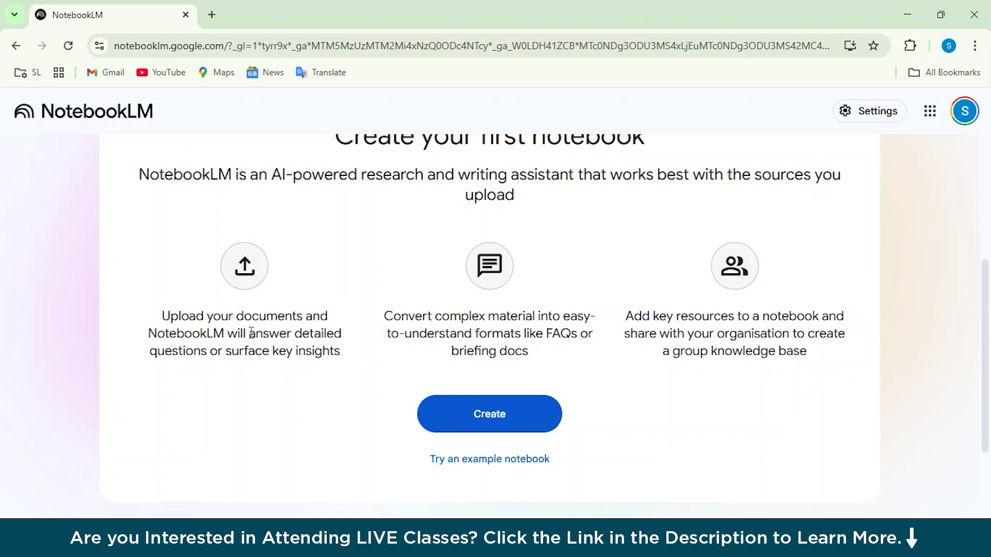
{"action": "left_click", "coordinate": [407, 319]}
{"action": "left_click_drag", "start_coordinate": [407, 319], "coordinate": [591, 357]}
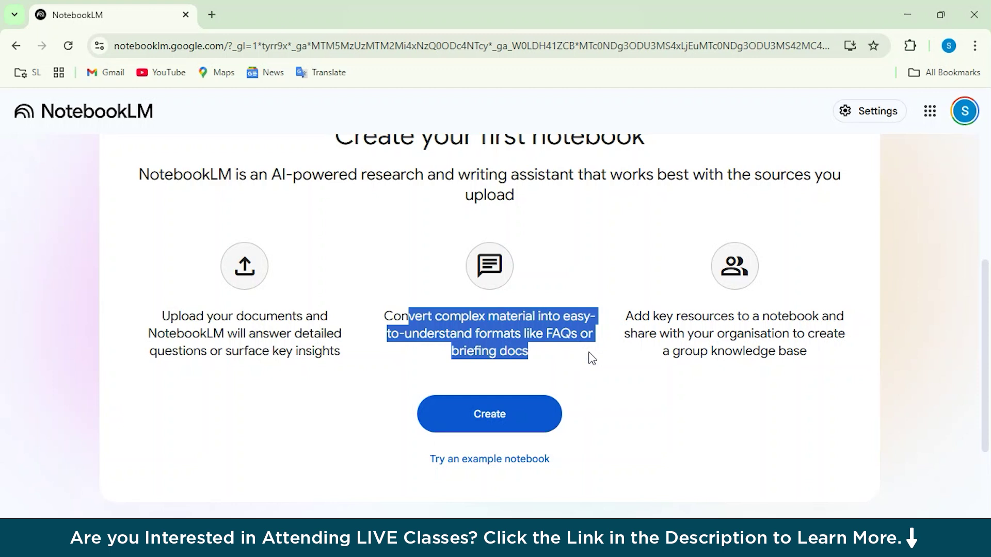
{"action": "left_click_drag", "start_coordinate": [626, 316], "coordinate": [824, 359]}
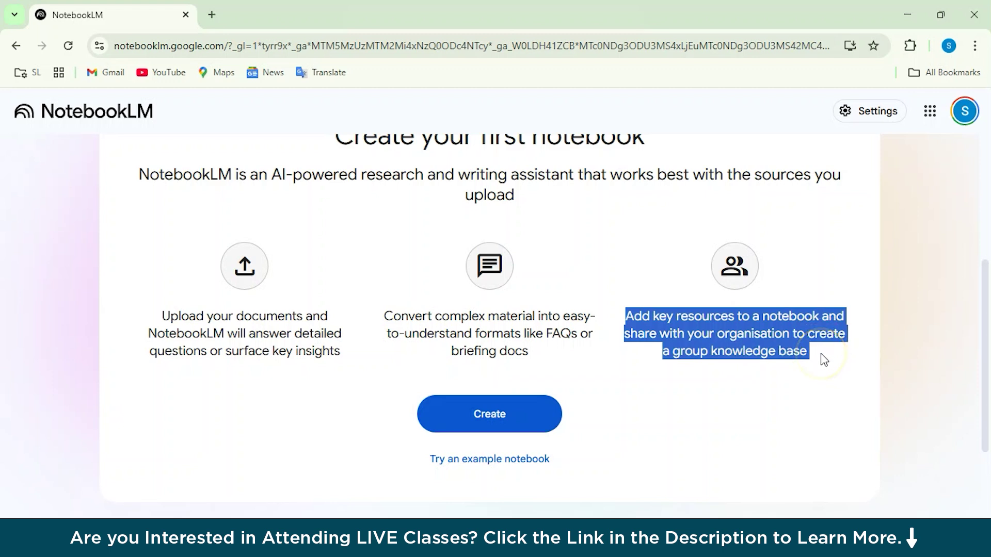
{"action": "left_click", "coordinate": [804, 365]}
Step: Create a new untitled notebook from the welcome page
{"action": "scroll", "coordinate": [803, 368], "scroll_direction": "down", "scroll_amount": 2}
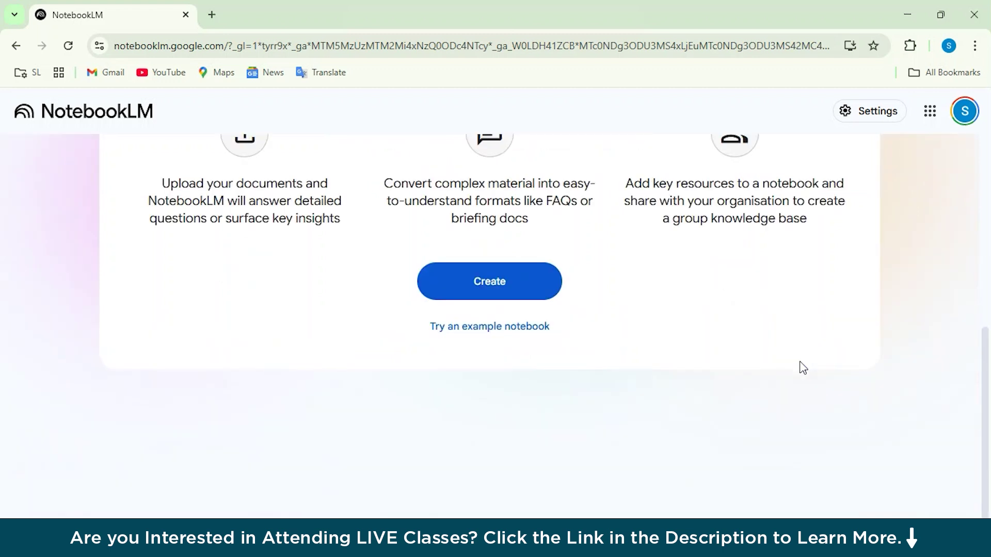
{"action": "scroll", "coordinate": [800, 367], "scroll_direction": "up", "scroll_amount": 3}
{"action": "left_click_drag", "start_coordinate": [604, 411], "coordinate": [674, 369]}
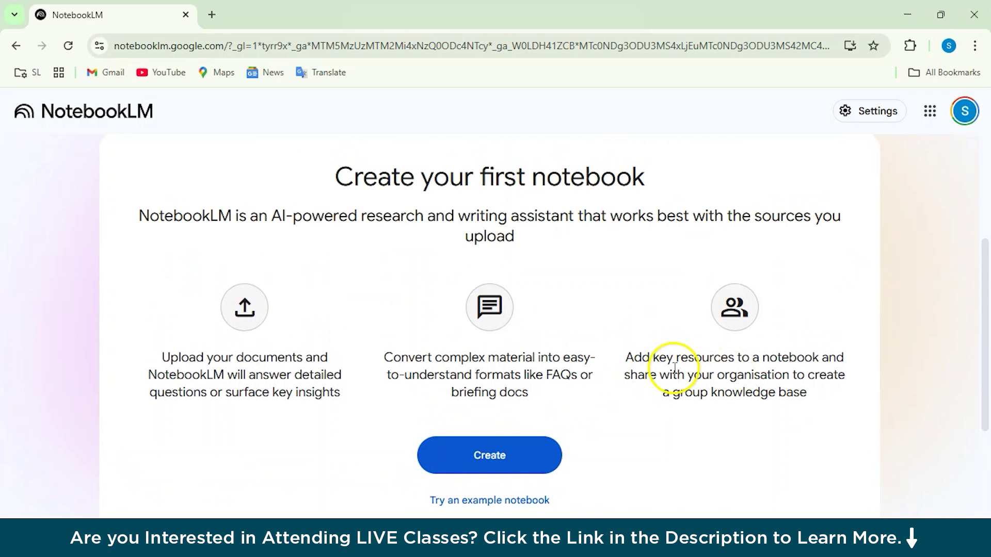
{"action": "scroll", "coordinate": [675, 368], "scroll_direction": "down", "scroll_amount": 1}
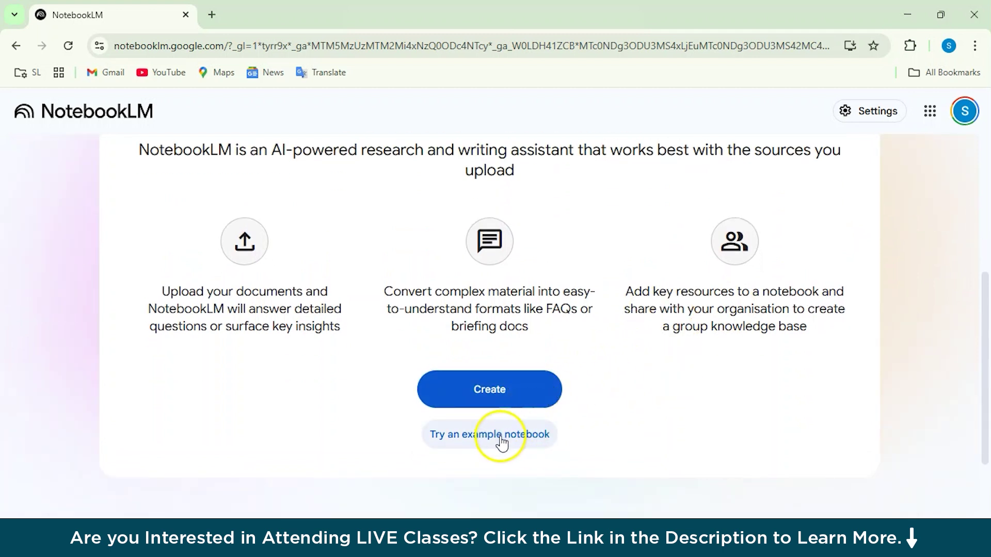
{"action": "left_click", "coordinate": [507, 399]}
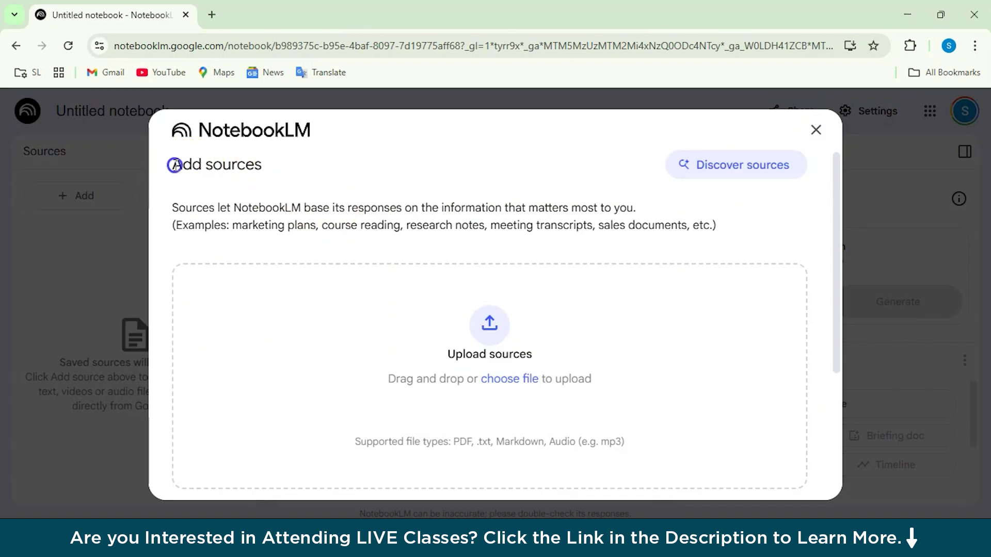
{"action": "left_click_drag", "start_coordinate": [175, 165], "coordinate": [274, 177]}
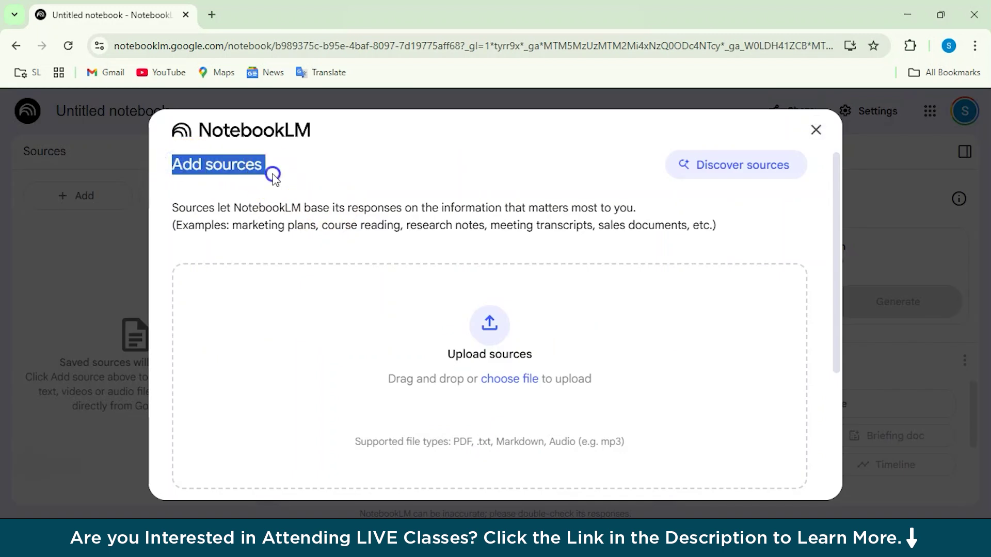
{"action": "left_click", "coordinate": [178, 207]}
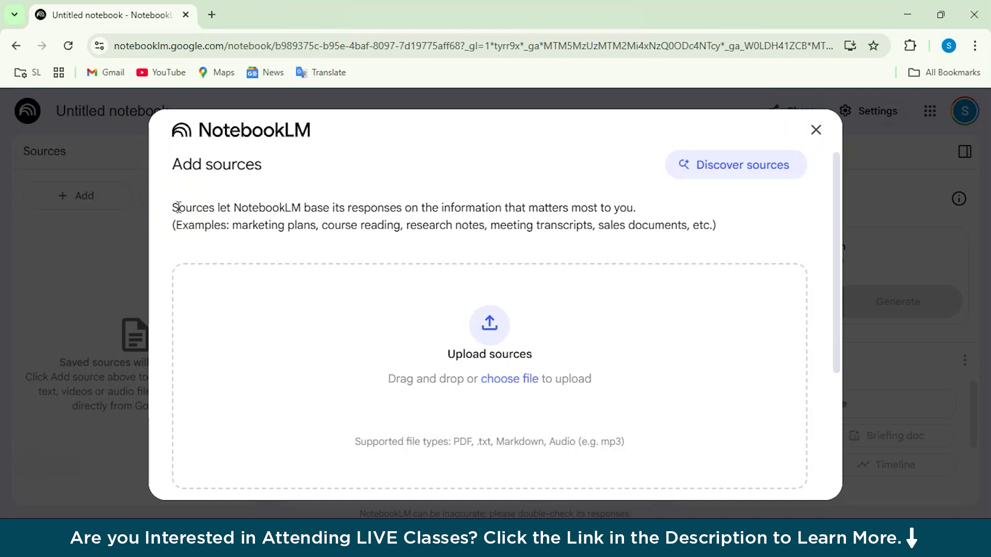
{"action": "scroll", "coordinate": [179, 208], "scroll_direction": "down", "scroll_amount": 1}
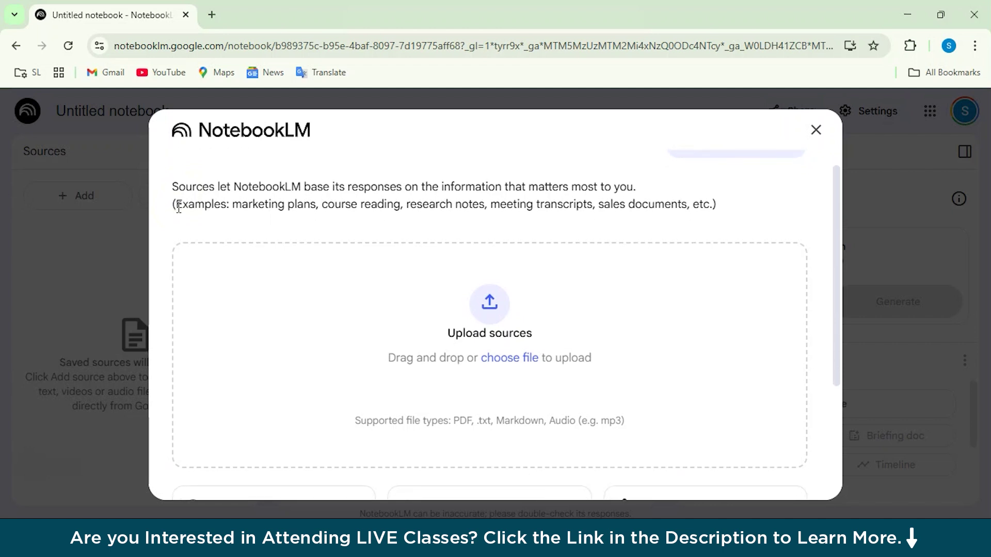
{"action": "scroll", "coordinate": [178, 207], "scroll_direction": "down", "scroll_amount": 1}
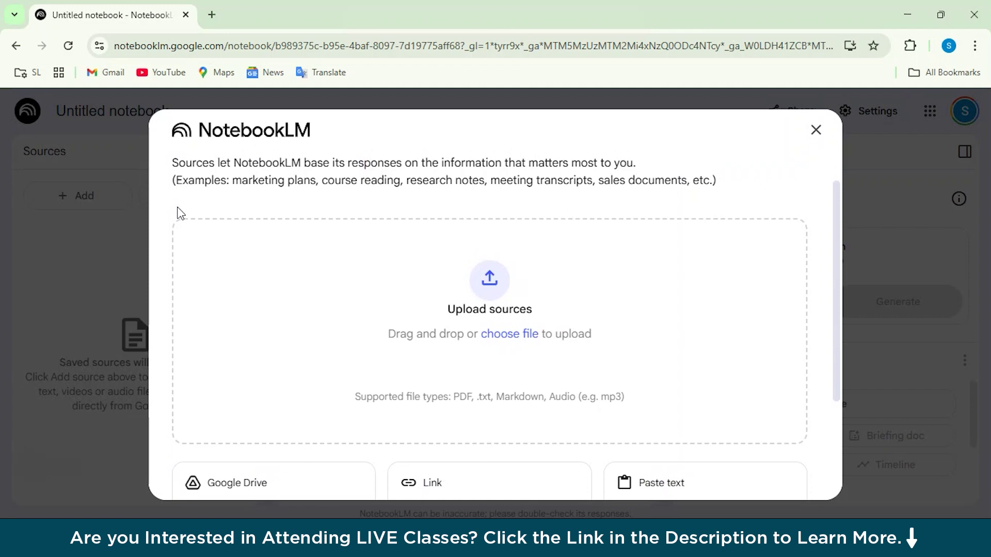
{"action": "scroll", "coordinate": [180, 212], "scroll_direction": "down", "scroll_amount": 1}
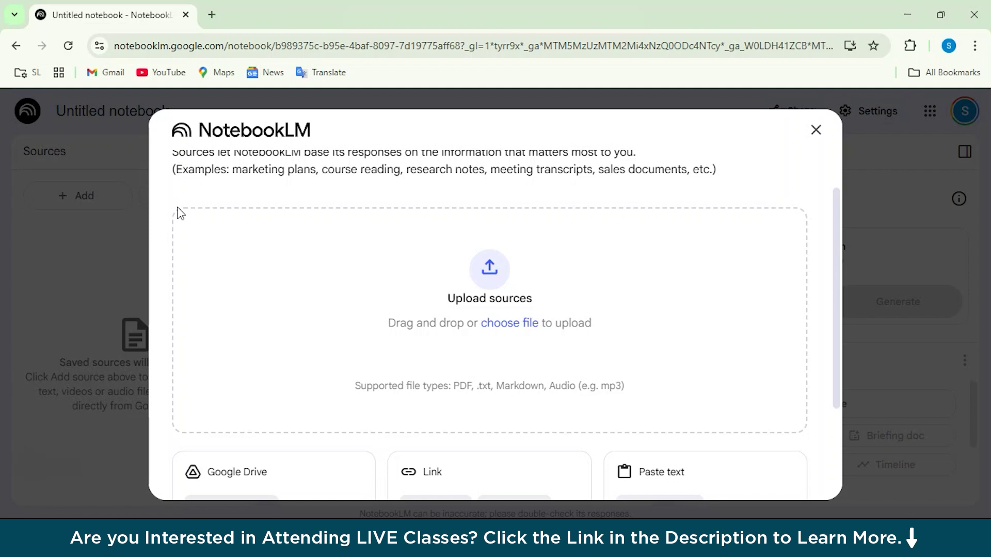
{"action": "scroll", "coordinate": [180, 213], "scroll_direction": "down", "scroll_amount": 1}
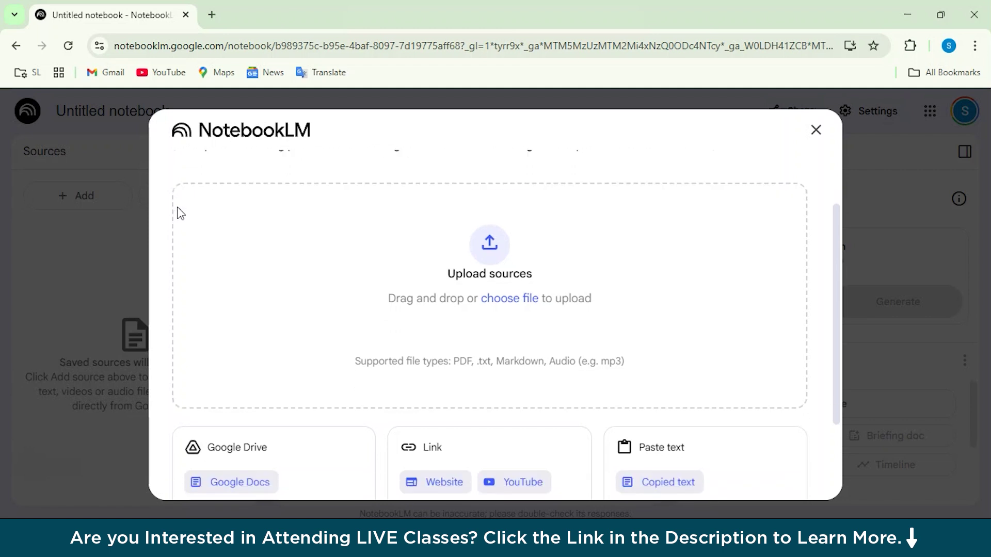
{"action": "scroll", "coordinate": [180, 213], "scroll_direction": "down", "scroll_amount": 1}
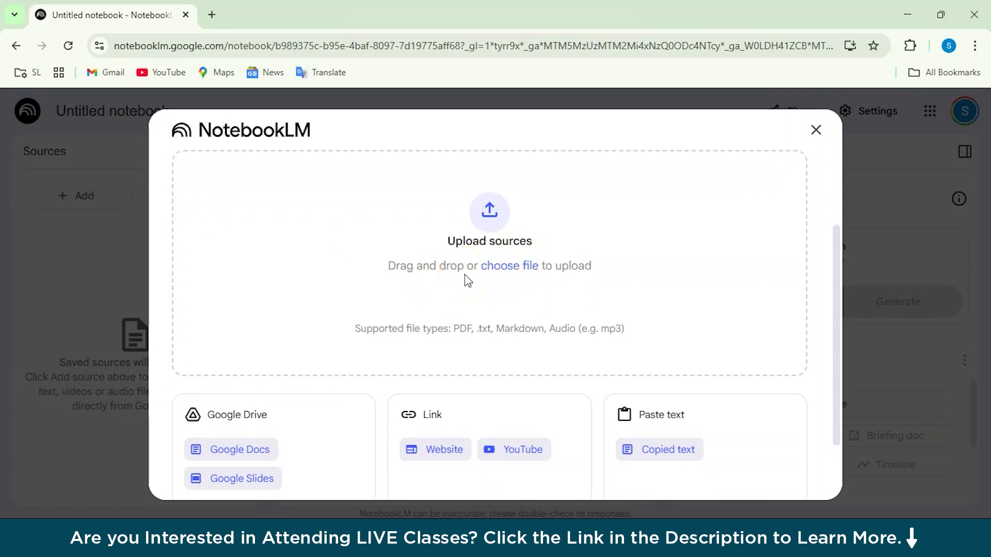
{"action": "scroll", "coordinate": [465, 278], "scroll_direction": "down", "scroll_amount": 2}
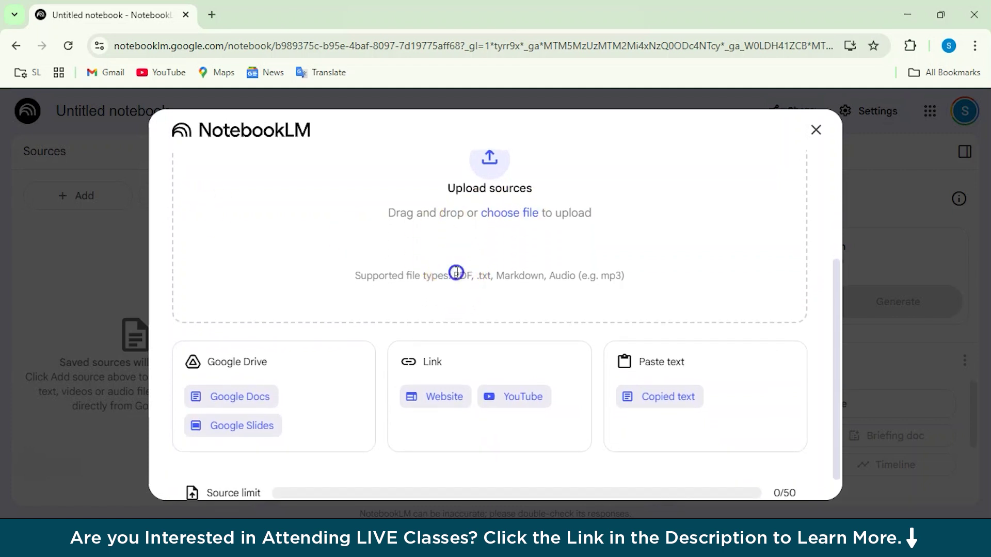
{"action": "left_click_drag", "start_coordinate": [457, 273], "coordinate": [658, 270]}
{"action": "left_click", "coordinate": [657, 272]}
{"action": "scroll", "coordinate": [657, 272], "scroll_direction": "down", "scroll_amount": 1}
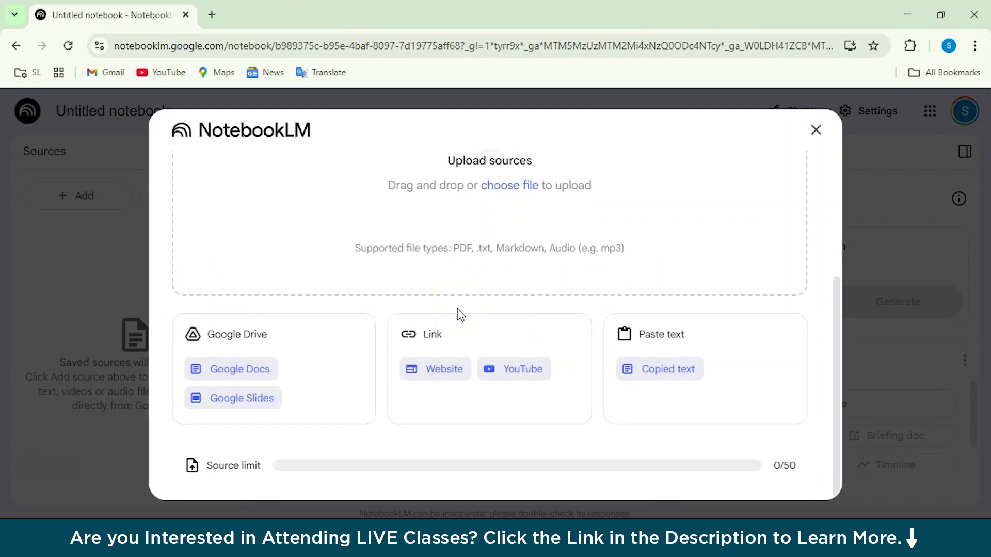
{"action": "left_click", "coordinate": [313, 349]}
{"action": "scroll", "coordinate": [441, 287], "scroll_direction": "up", "scroll_amount": 3}
{"action": "scroll", "coordinate": [442, 287], "scroll_direction": "down", "scroll_amount": 3}
Step: Paste the AWS LLM article URL, found via a 'what are llm model' search, as a Website source
{"action": "left_click", "coordinate": [432, 374]}
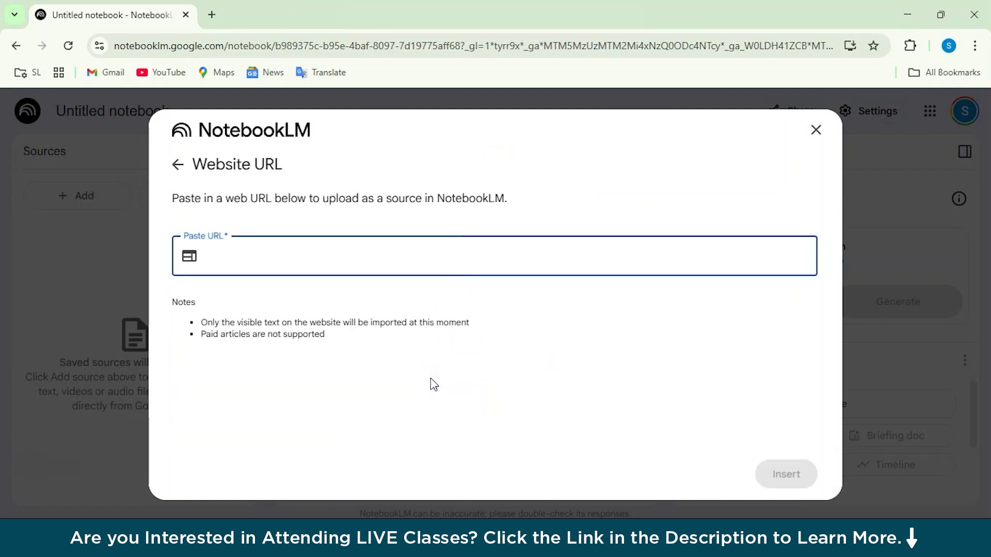
{"action": "left_click", "coordinate": [212, 14]}
{"action": "left_click", "coordinate": [275, 287]}
{"action": "type", "text": "w"}
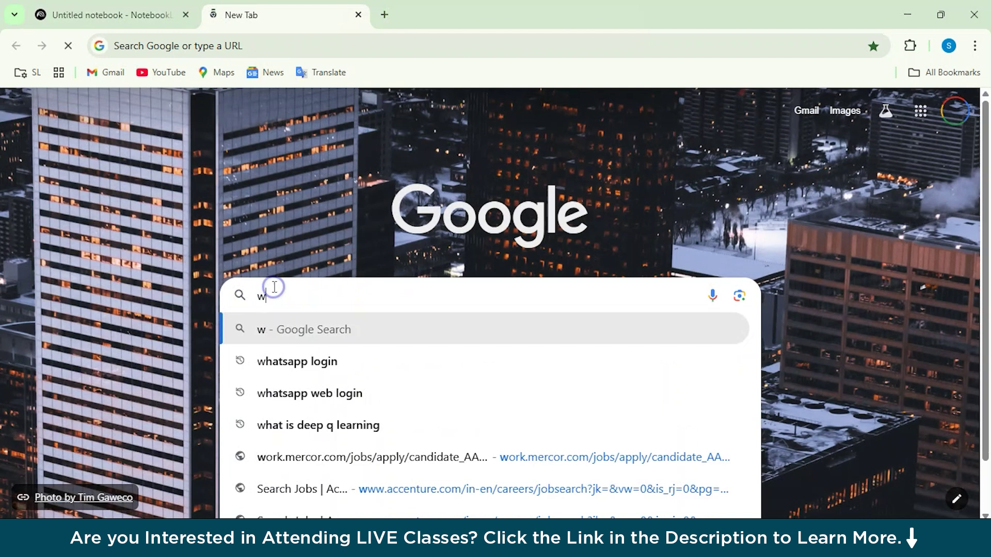
{"action": "type", "text": "hat are llm m"}
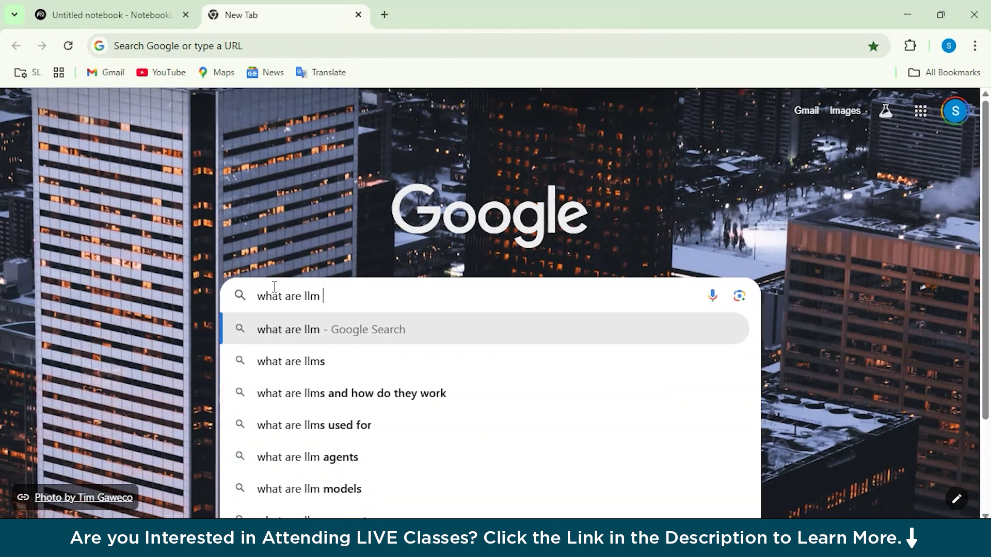
{"action": "type", "text": "odel"}
{"action": "key", "text": "Return"}
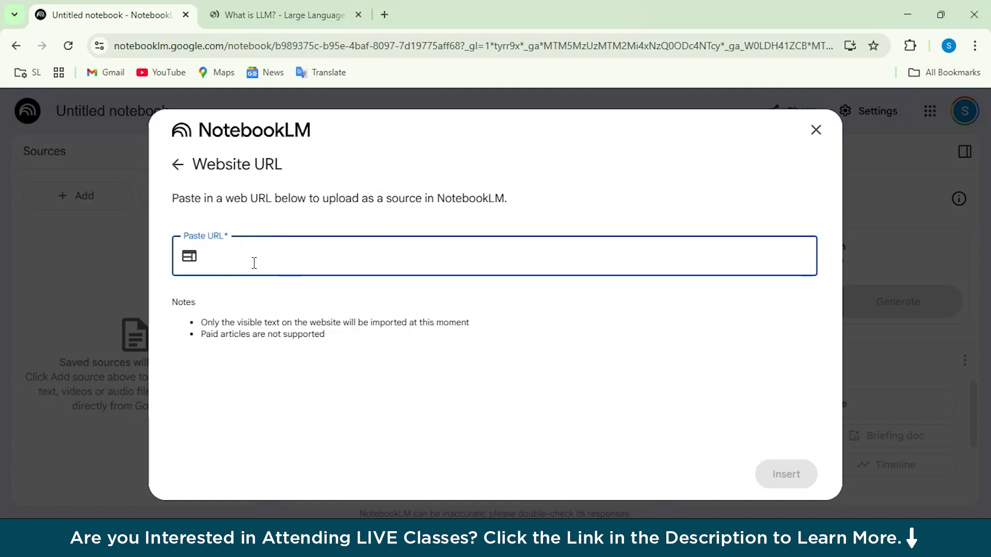
{"action": "type", "text": "https://aws.amazon.com/what-is/large-language-model/"}
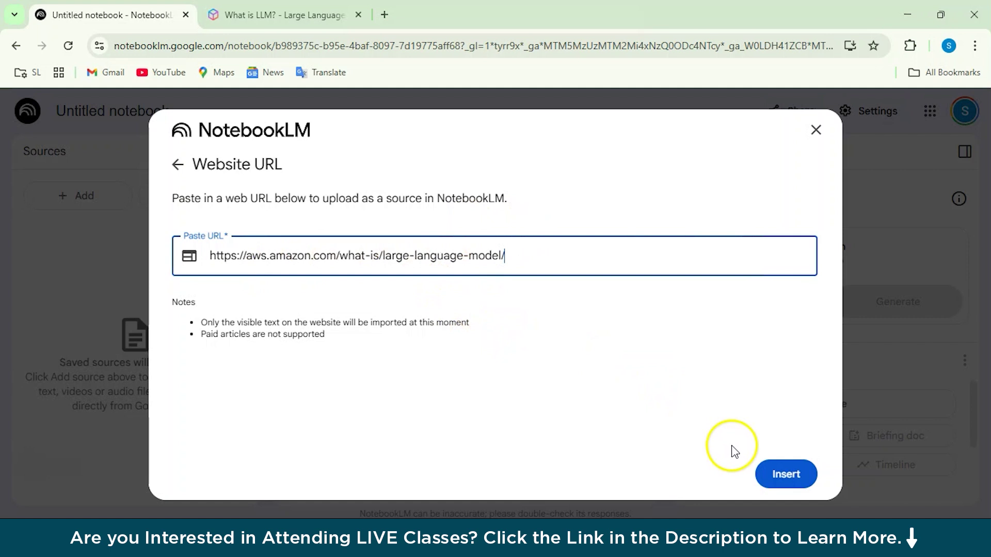
Step: Insert the AWS page as a source and review the generated overview title
{"action": "left_click", "coordinate": [807, 480]}
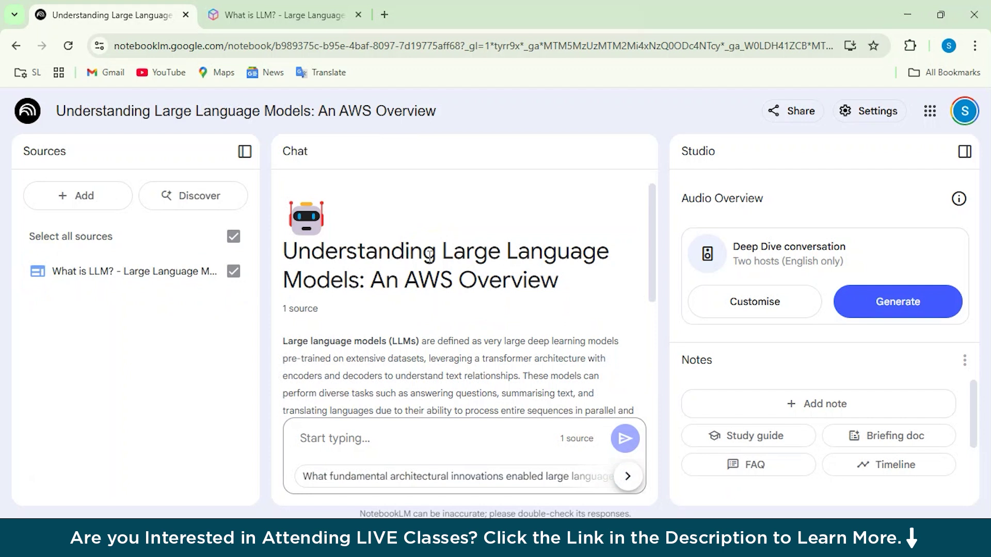
{"action": "scroll", "coordinate": [429, 256], "scroll_direction": "down", "scroll_amount": 1}
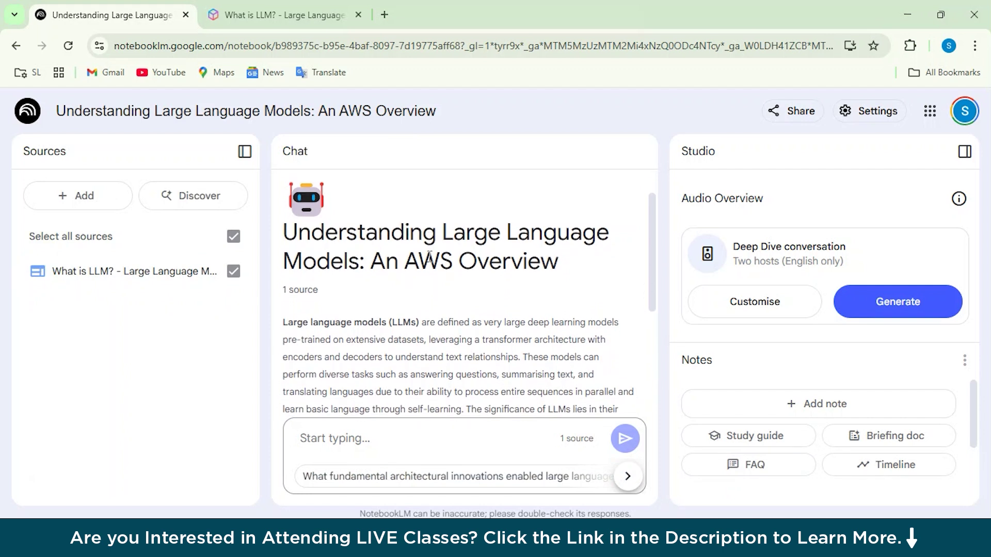
{"action": "left_click_drag", "start_coordinate": [291, 240], "coordinate": [371, 261]}
{"action": "left_click", "coordinate": [410, 305]}
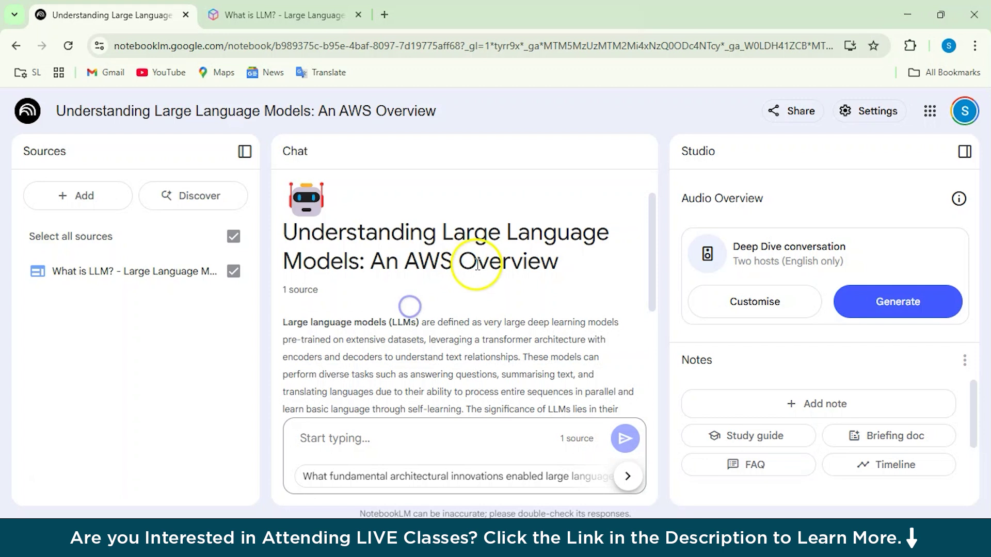
{"action": "left_click_drag", "start_coordinate": [443, 230], "coordinate": [542, 283]}
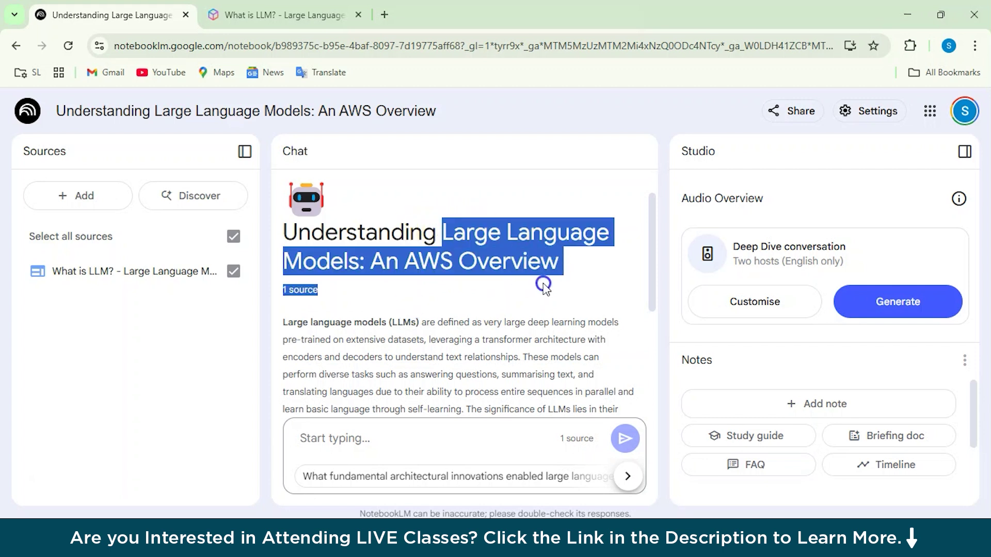
{"action": "left_click", "coordinate": [509, 292]}
Step: Read through the Understanding Large Language Models summary paragraph in the chat
{"action": "scroll", "coordinate": [508, 292], "scroll_direction": "down", "scroll_amount": 3}
{"action": "scroll", "coordinate": [508, 291], "scroll_direction": "down", "scroll_amount": 3}
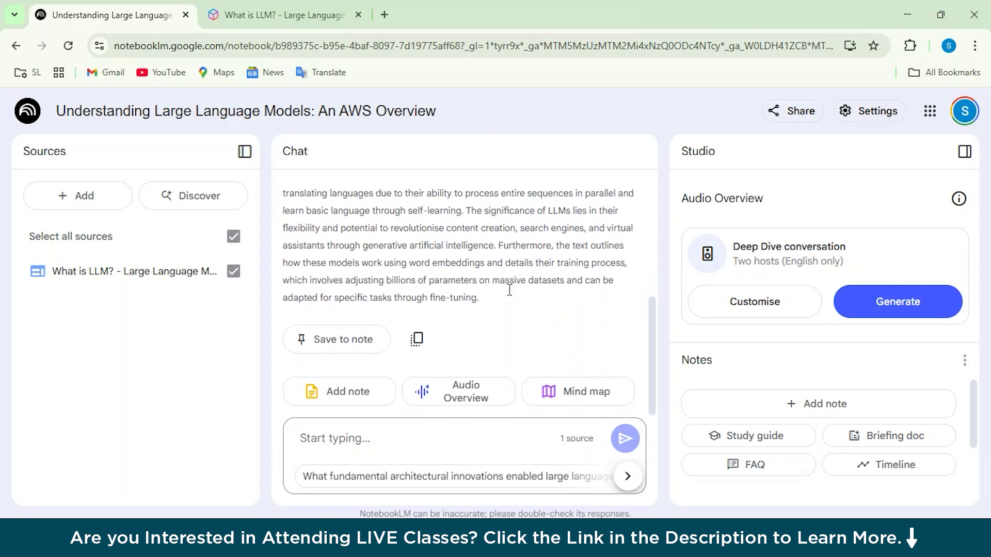
{"action": "scroll", "coordinate": [358, 241], "scroll_direction": "up", "scroll_amount": 1}
{"action": "scroll", "coordinate": [360, 242], "scroll_direction": "up", "scroll_amount": 2}
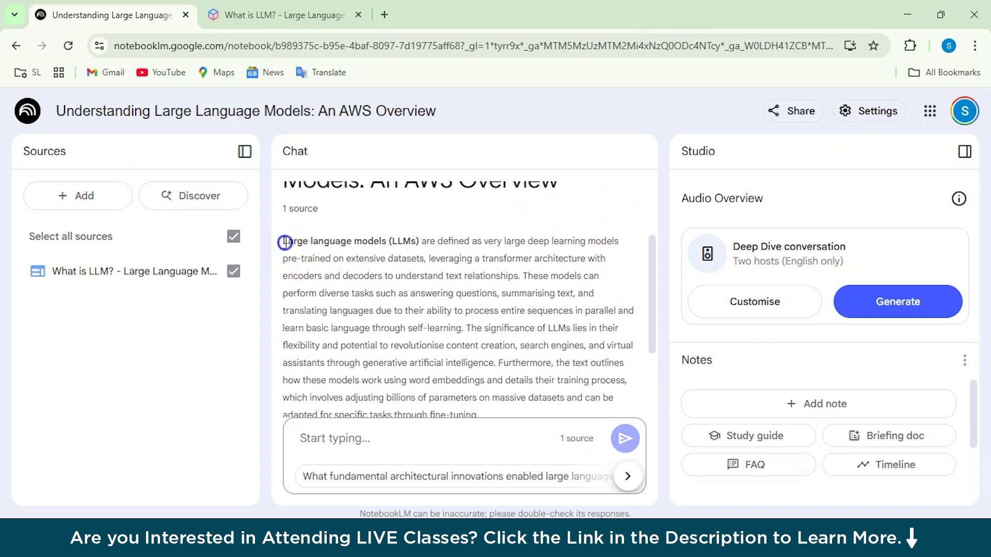
{"action": "left_click_drag", "start_coordinate": [283, 240], "coordinate": [499, 370]}
{"action": "scroll", "coordinate": [508, 391], "scroll_direction": "down", "scroll_amount": 2}
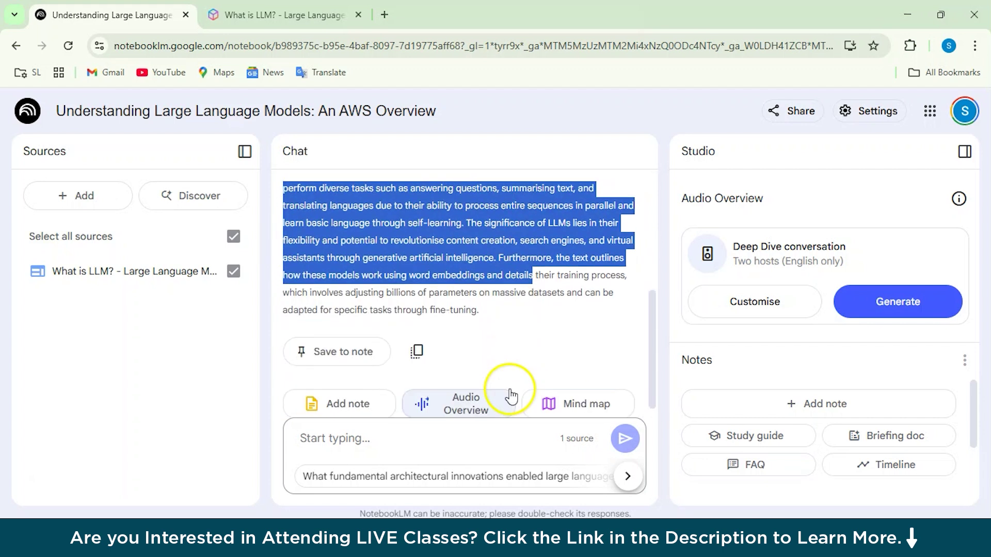
{"action": "left_click", "coordinate": [525, 323]}
{"action": "left_click", "coordinate": [376, 445]}
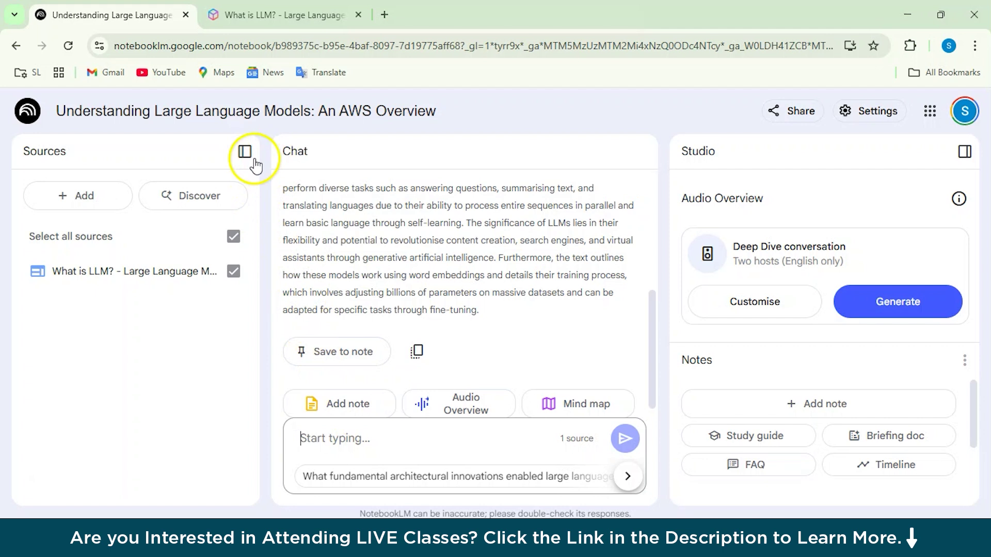
Step: Read the AWS source's Summary, then choose the 'Large language models' key topic for chat
{"action": "left_click", "coordinate": [110, 272]}
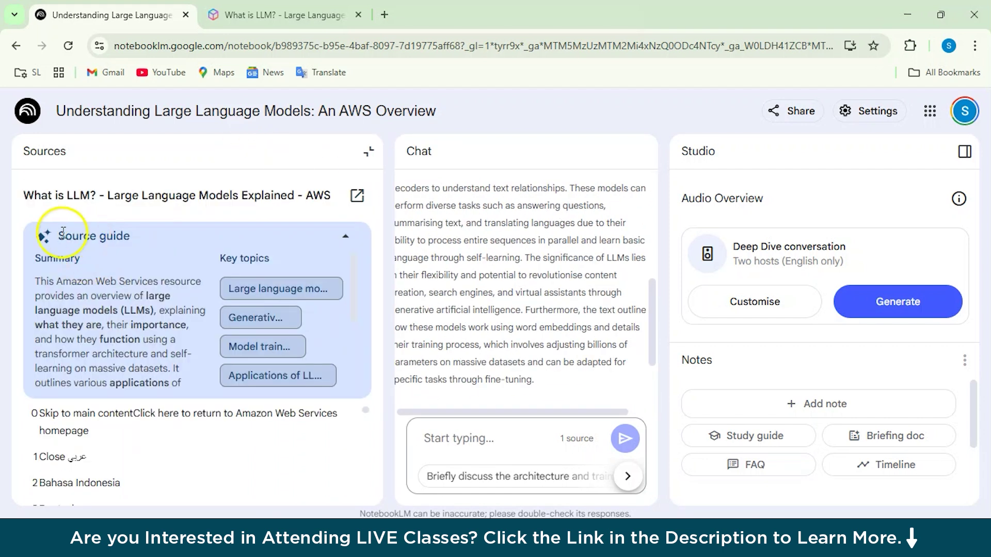
{"action": "scroll", "coordinate": [165, 289], "scroll_direction": "down", "scroll_amount": 1}
{"action": "scroll", "coordinate": [206, 268], "scroll_direction": "up", "scroll_amount": 1}
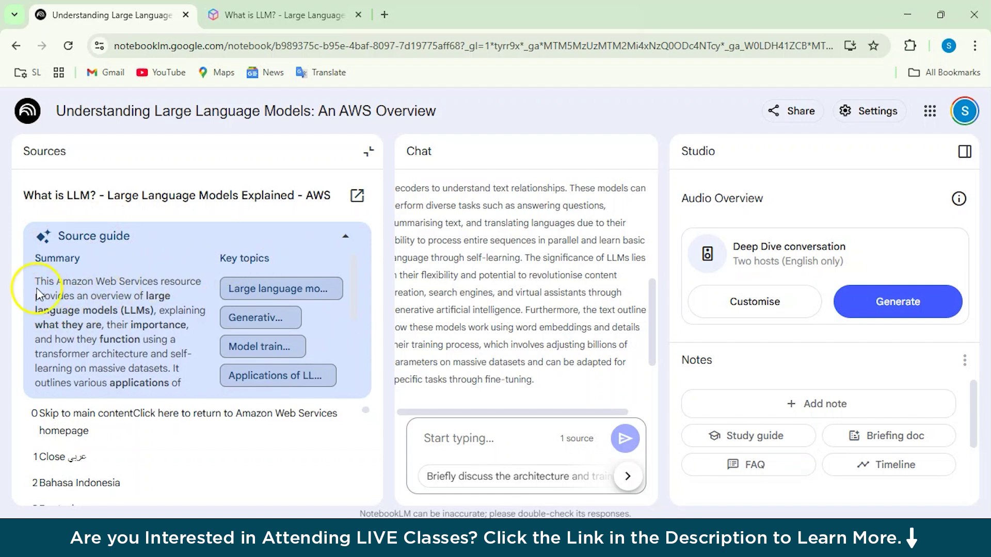
{"action": "left_click_drag", "start_coordinate": [37, 283], "coordinate": [147, 402]}
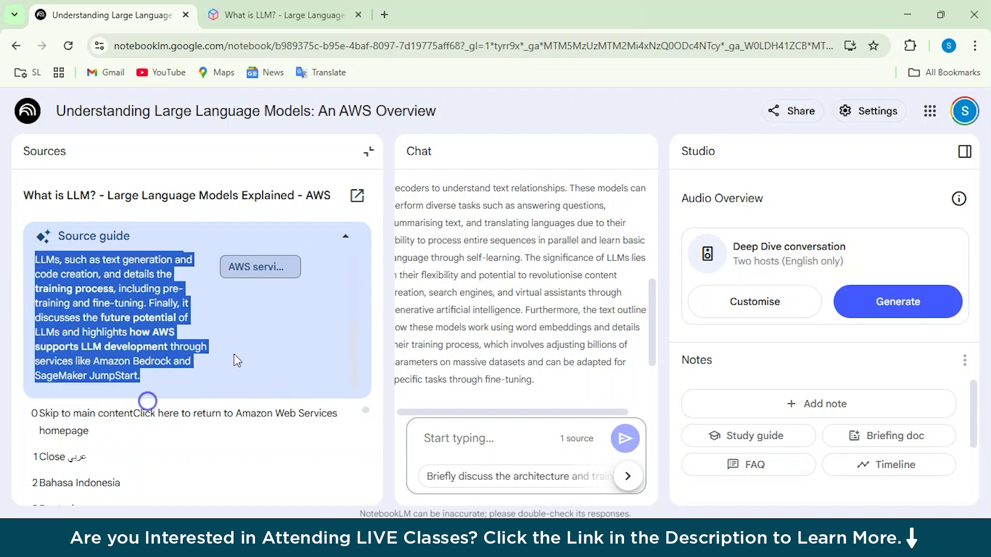
{"action": "left_click", "coordinate": [237, 315]}
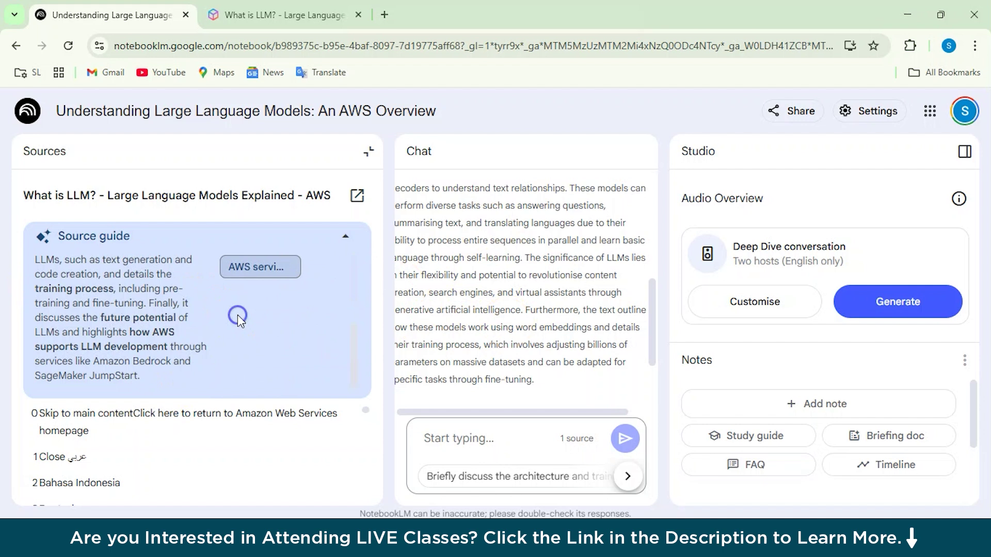
{"action": "scroll", "coordinate": [237, 315], "scroll_direction": "up", "scroll_amount": 5}
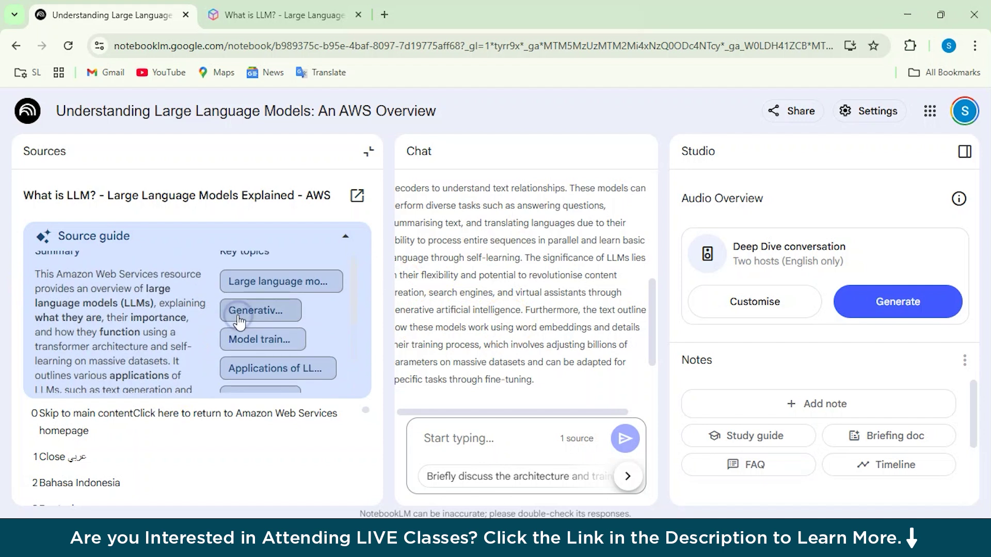
{"action": "left_click", "coordinate": [283, 290]}
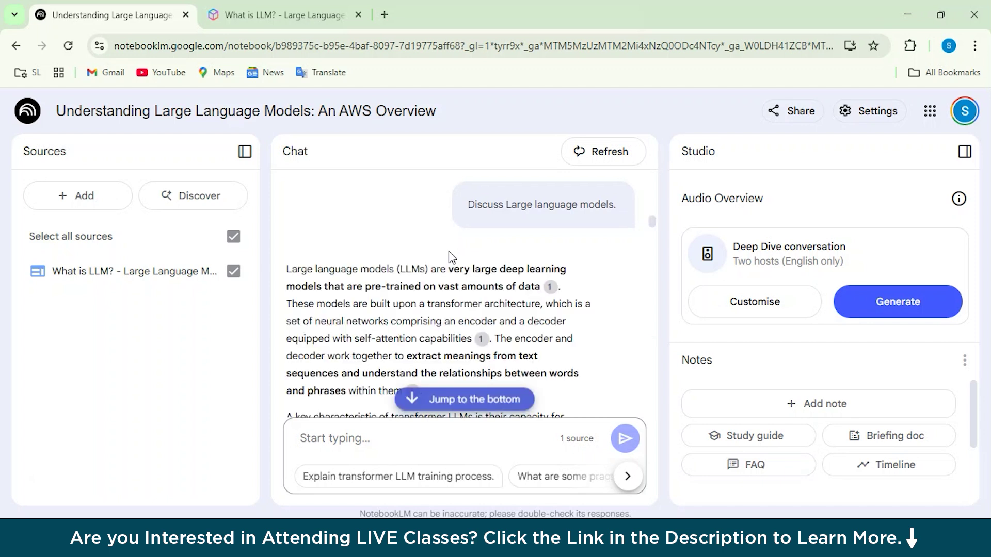
Step: Read the cited LLM answer and preview citation 1's excerpt from the AWS source
{"action": "scroll", "coordinate": [449, 251], "scroll_direction": "down", "scroll_amount": 2}
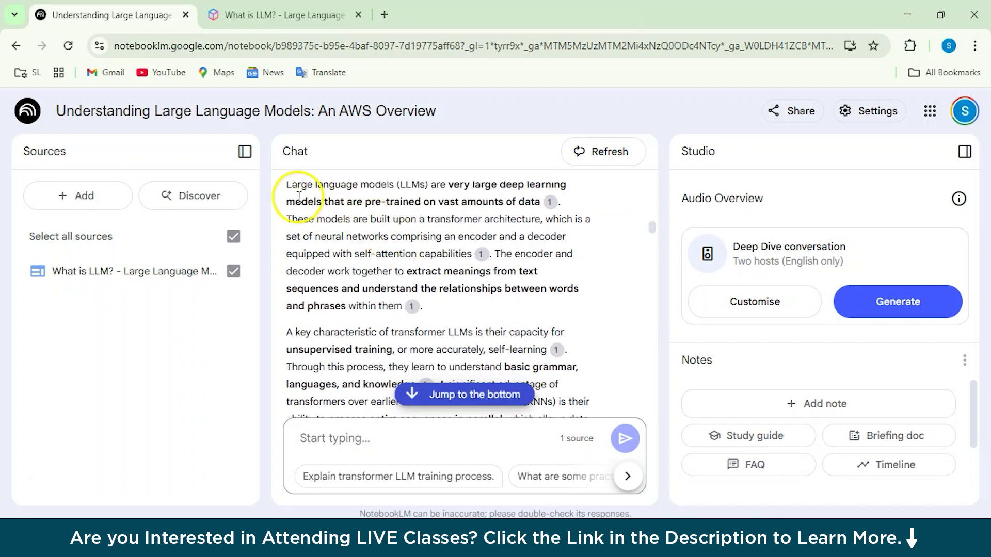
{"action": "left_click_drag", "start_coordinate": [279, 192], "coordinate": [391, 250]}
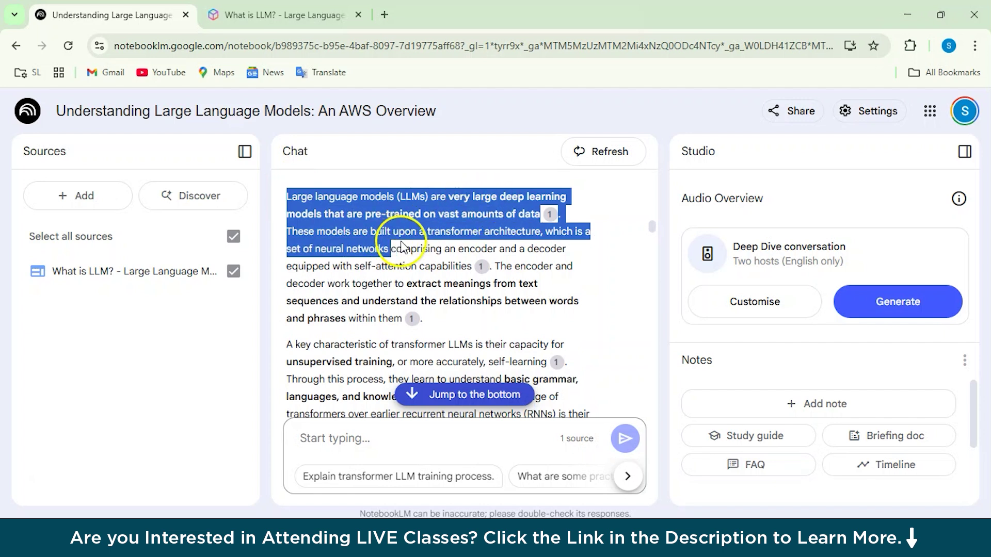
{"action": "left_click", "coordinate": [402, 247]}
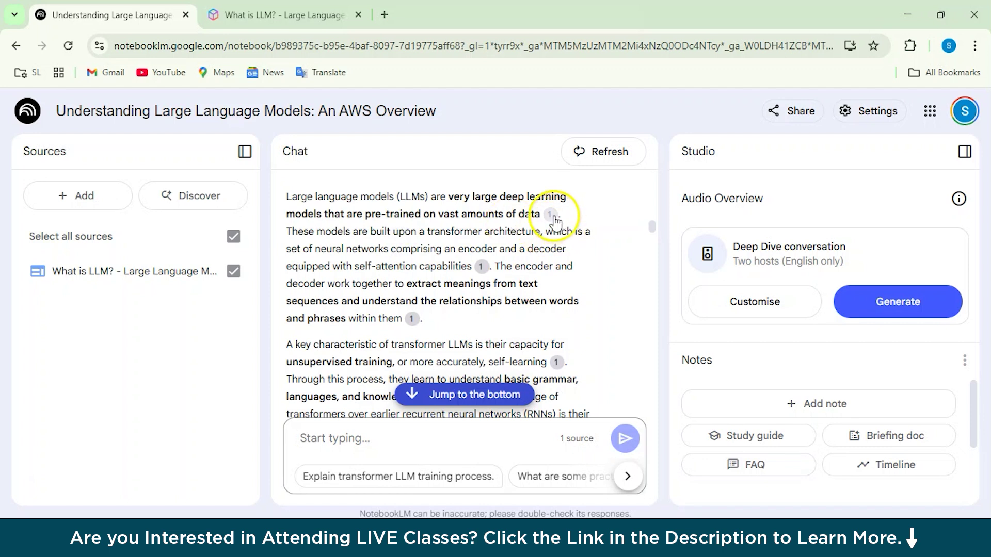
{"action": "mouse_move", "coordinate": [553, 219]}
{"action": "left_click", "coordinate": [593, 222]}
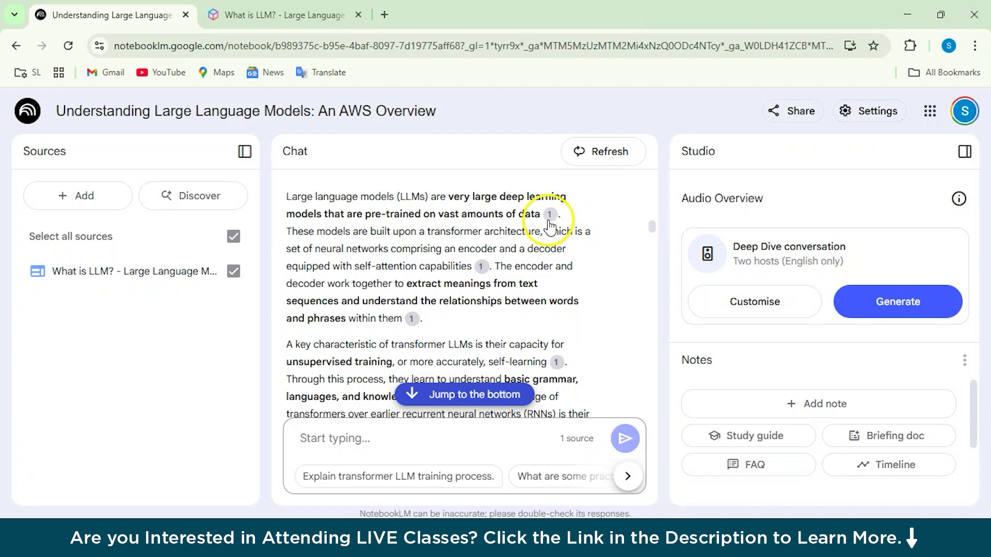
{"action": "mouse_move", "coordinate": [551, 221]}
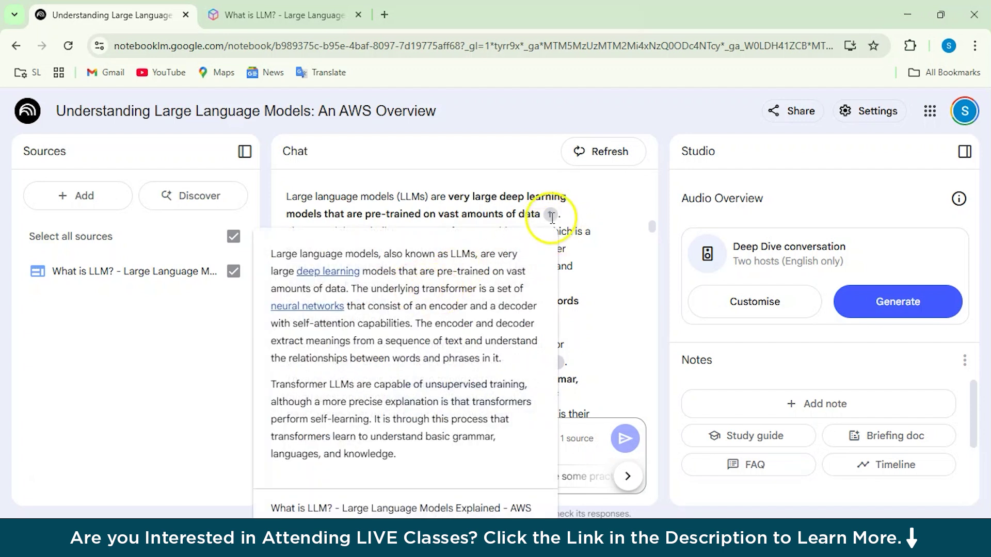
{"action": "left_click", "coordinate": [554, 215]}
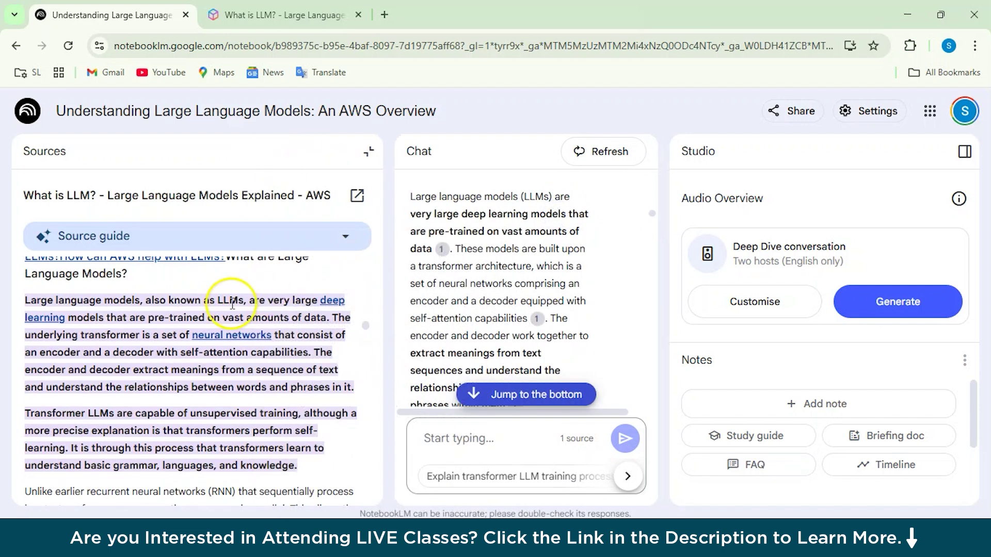
{"action": "scroll", "coordinate": [232, 305], "scroll_direction": "up", "scroll_amount": 1}
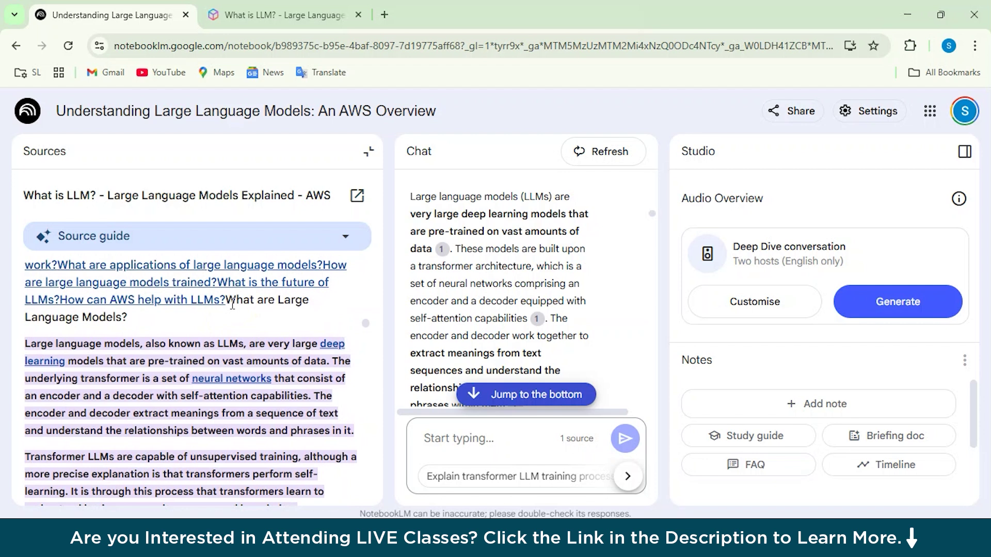
{"action": "scroll", "coordinate": [232, 305], "scroll_direction": "down", "scroll_amount": 2}
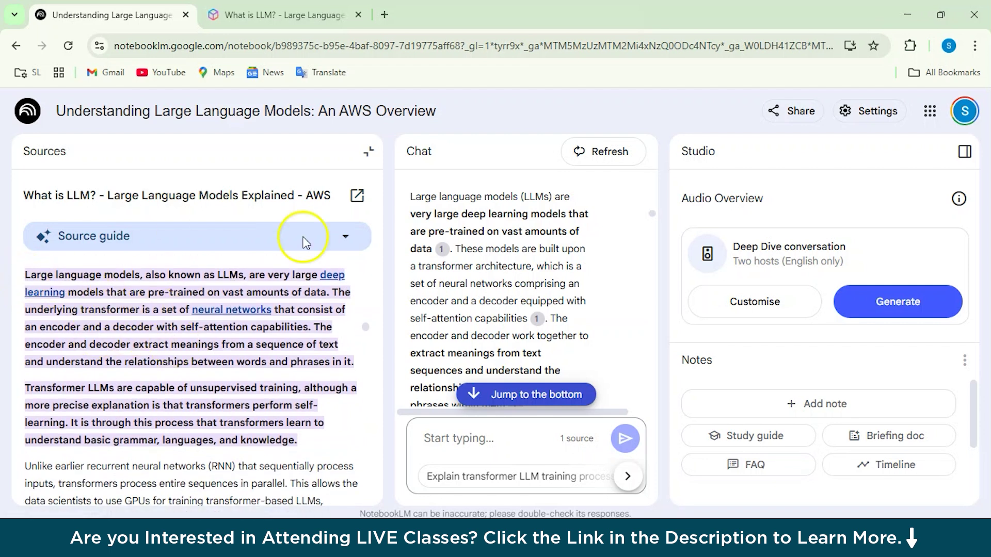
{"action": "scroll", "coordinate": [480, 245], "scroll_direction": "down", "scroll_amount": 1}
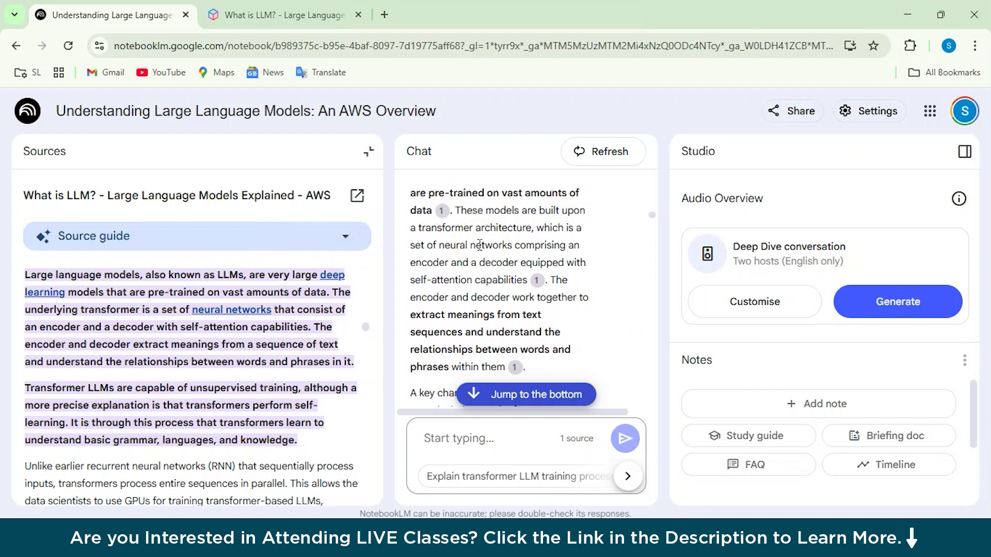
{"action": "scroll", "coordinate": [480, 244], "scroll_direction": "down", "scroll_amount": 4}
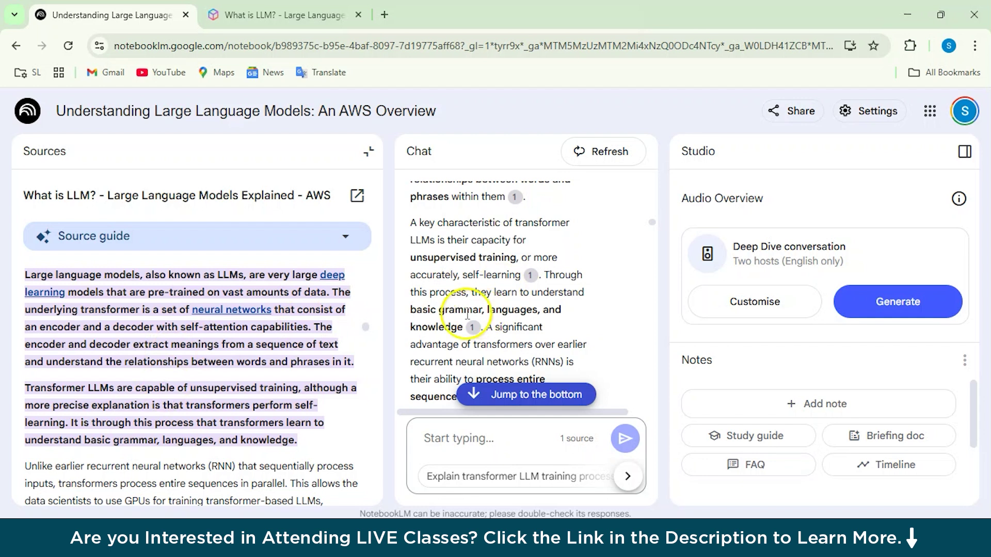
{"action": "scroll", "coordinate": [214, 404], "scroll_direction": "down", "scroll_amount": 5}
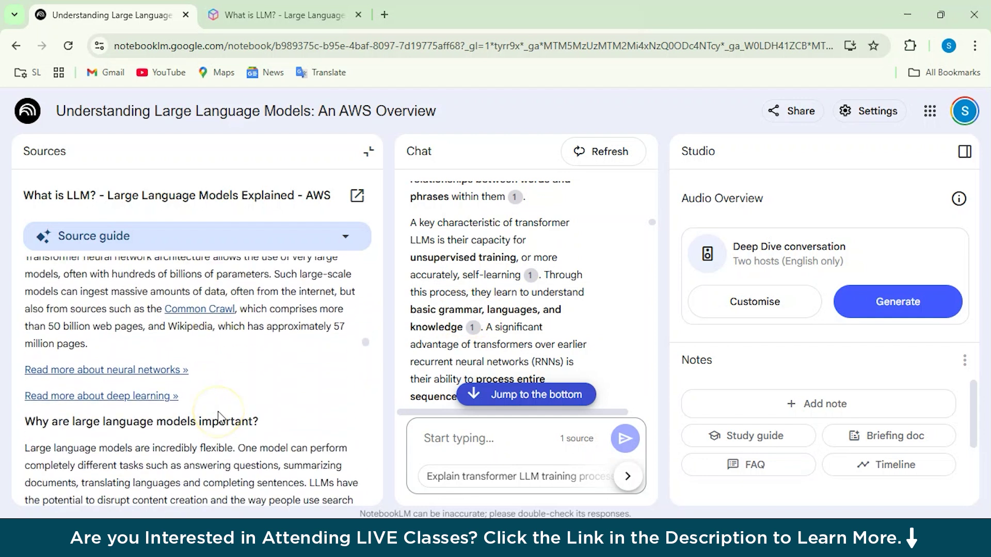
{"action": "scroll", "coordinate": [218, 415], "scroll_direction": "down", "scroll_amount": 1}
{"action": "scroll", "coordinate": [445, 289], "scroll_direction": "down", "scroll_amount": 2}
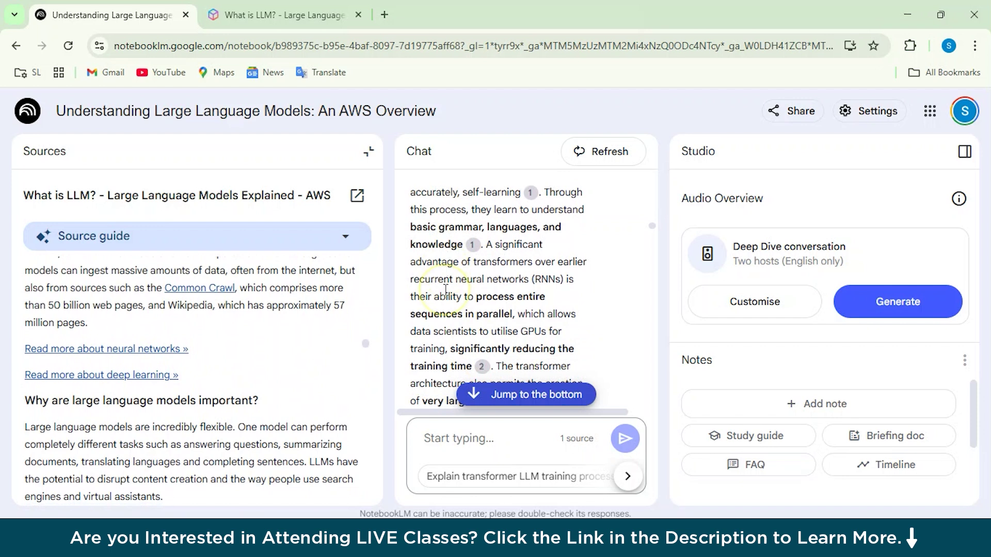
{"action": "scroll", "coordinate": [446, 289], "scroll_direction": "down", "scroll_amount": 10}
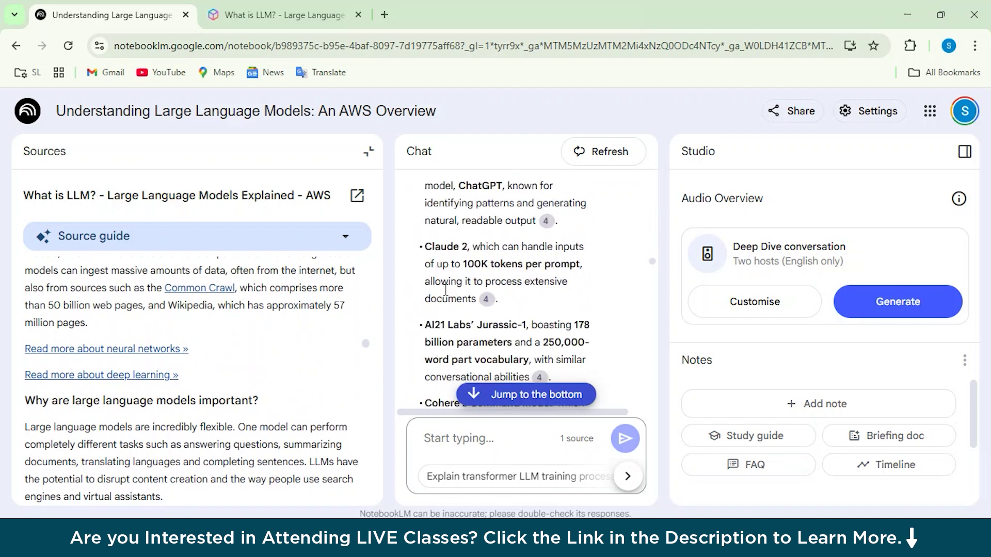
{"action": "scroll", "coordinate": [446, 289], "scroll_direction": "down", "scroll_amount": 5}
Step: Ask the chat 'What are the limitations of LLM'
{"action": "left_click", "coordinate": [450, 445]}
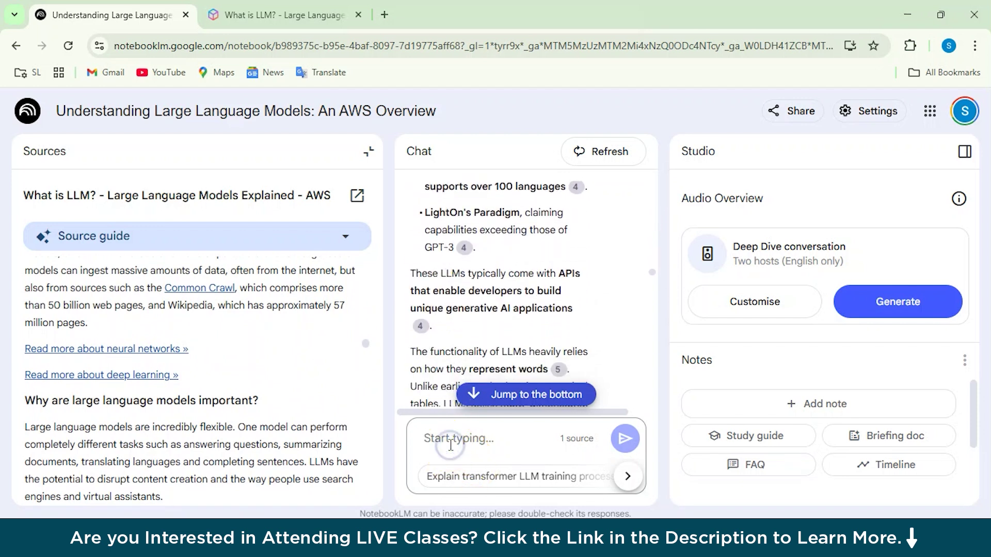
{"action": "type", "text": "W"}
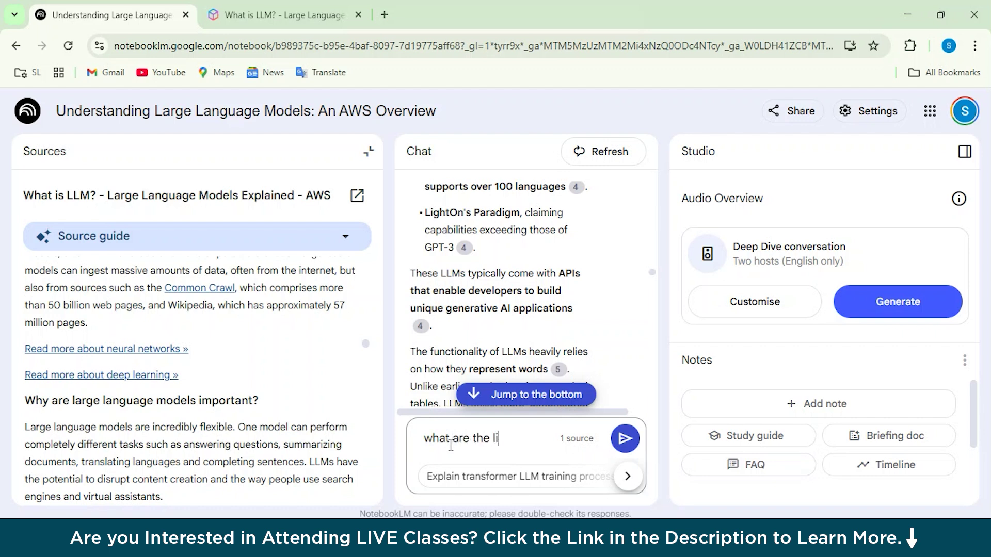
{"action": "type", "text": "hat are the limitations "}
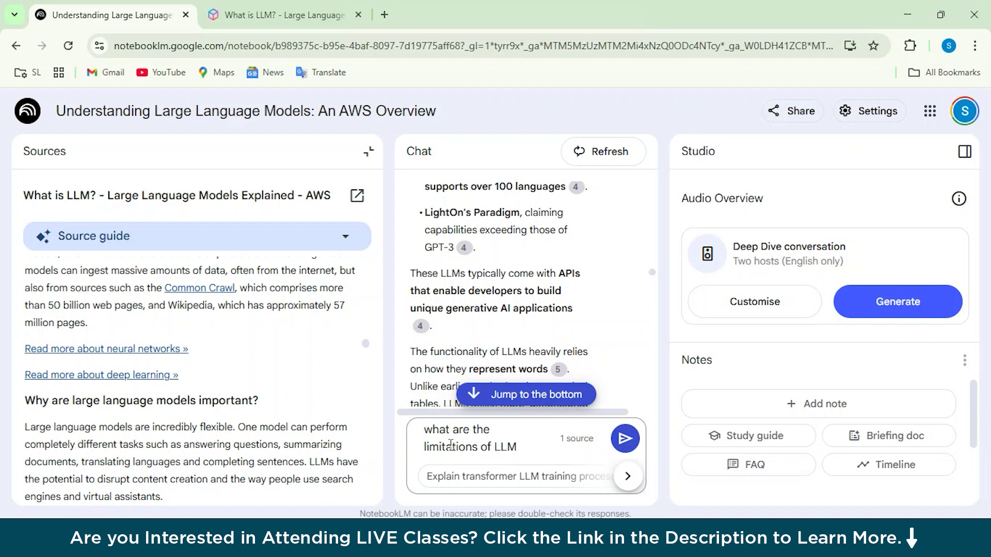
{"action": "type", "text": "of LLM"}
{"action": "left_click", "coordinate": [625, 439]}
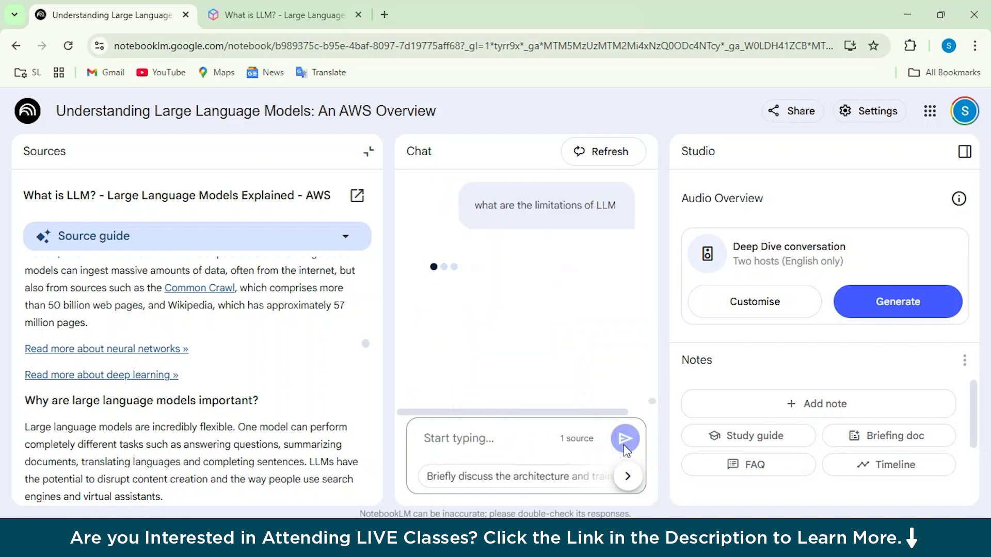
Step: Scroll through the cited answer on LLM inaccuracy, bias and incorrect outputs
{"action": "scroll", "coordinate": [486, 258], "scroll_direction": "down", "scroll_amount": 2}
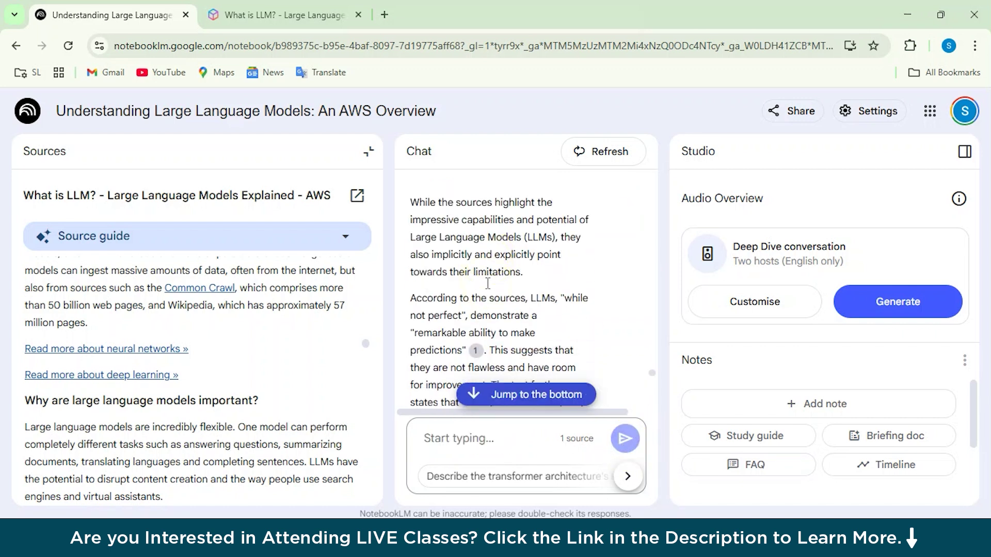
{"action": "left_click_drag", "start_coordinate": [416, 202], "coordinate": [532, 272]}
{"action": "left_click", "coordinate": [532, 271]}
{"action": "scroll", "coordinate": [537, 266], "scroll_direction": "down", "scroll_amount": 1}
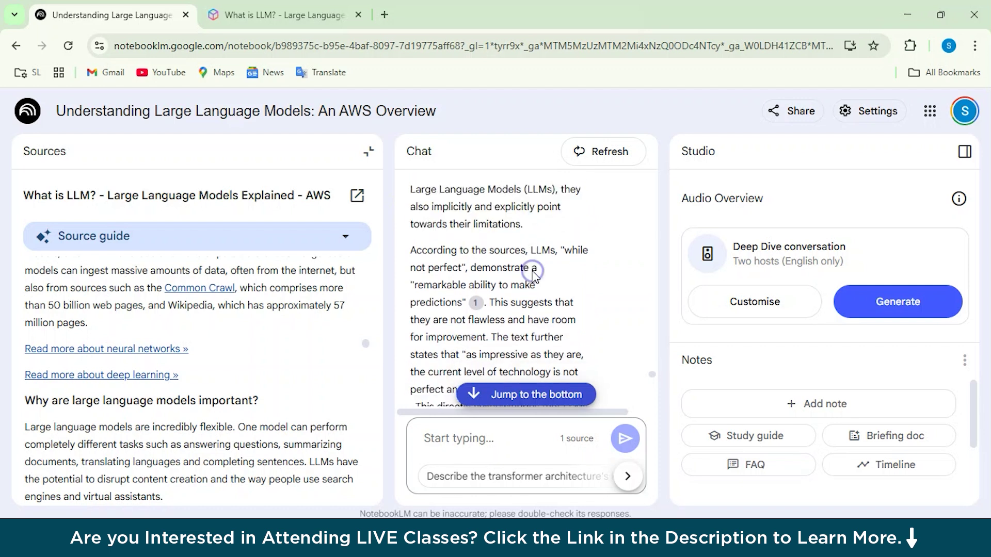
{"action": "scroll", "coordinate": [427, 264], "scroll_direction": "down", "scroll_amount": 1}
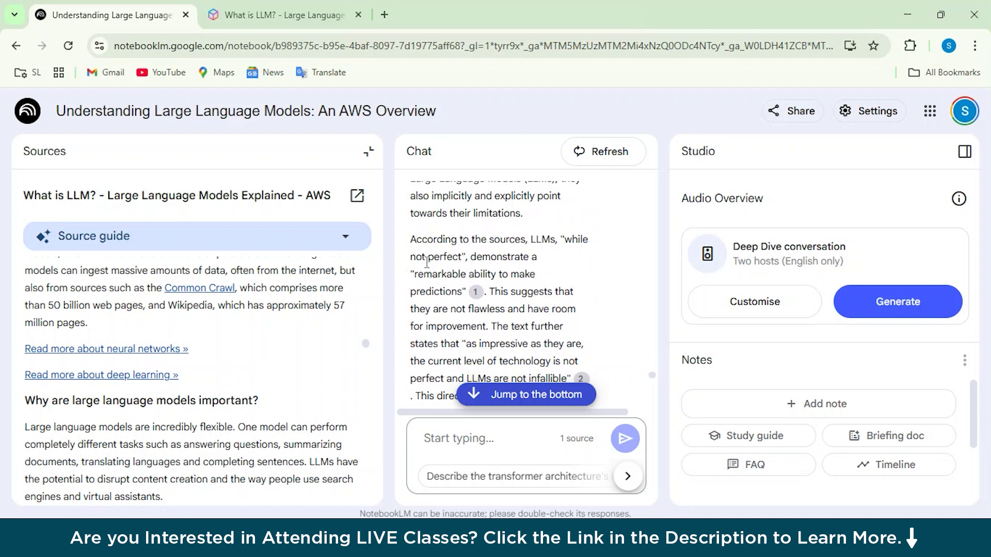
{"action": "scroll", "coordinate": [427, 266], "scroll_direction": "down", "scroll_amount": 6}
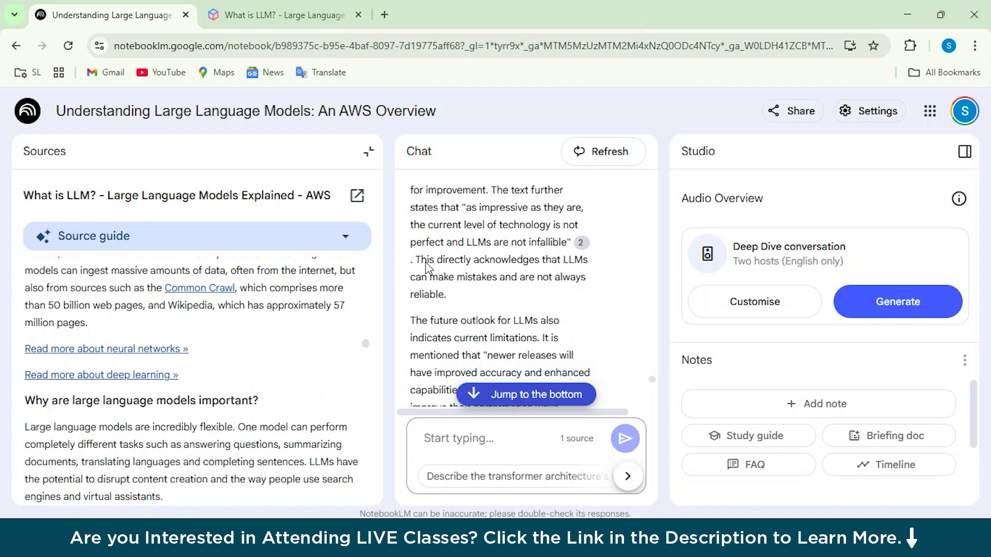
{"action": "scroll", "coordinate": [426, 267], "scroll_direction": "down", "scroll_amount": 1}
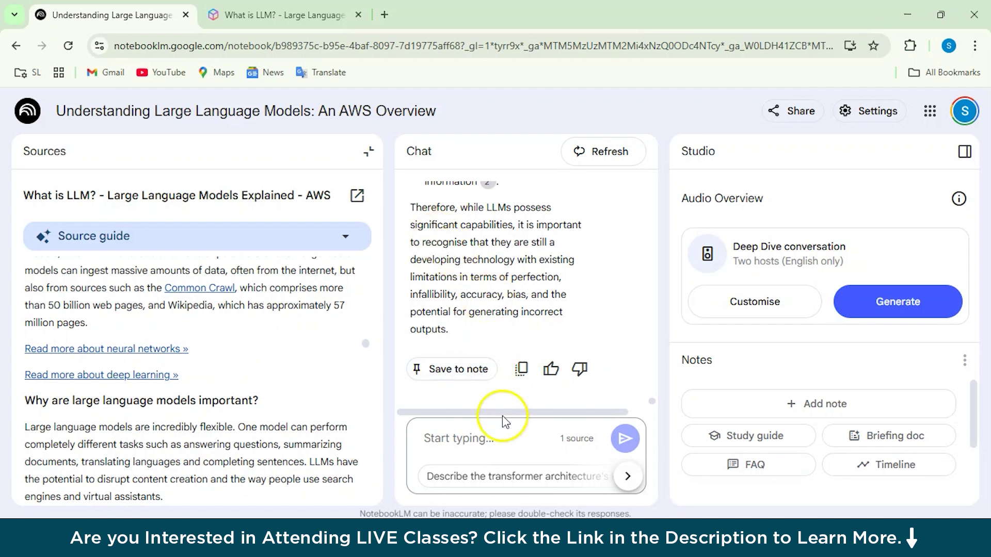
Step: Restore the Sources panel and add a blank New note to the Notes list
{"action": "scroll", "coordinate": [550, 313], "scroll_direction": "up", "scroll_amount": 10}
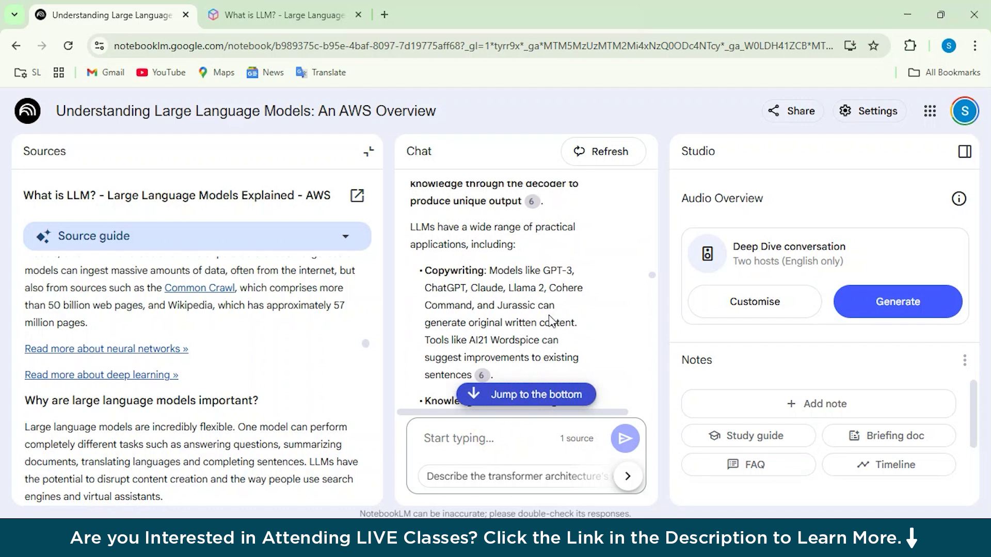
{"action": "scroll", "coordinate": [549, 315], "scroll_direction": "up", "scroll_amount": 10}
{"action": "scroll", "coordinate": [549, 315], "scroll_direction": "down", "scroll_amount": 8}
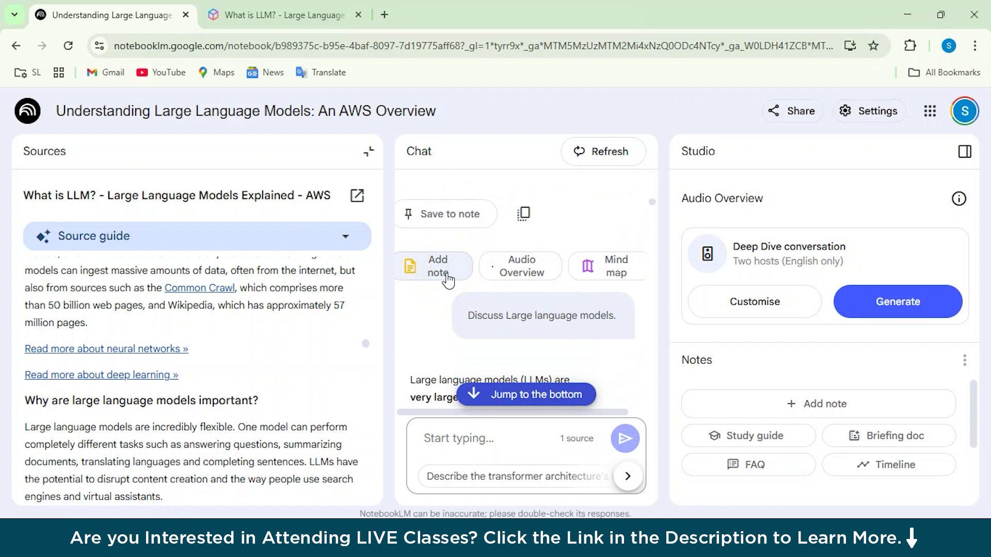
{"action": "left_click", "coordinate": [367, 151]}
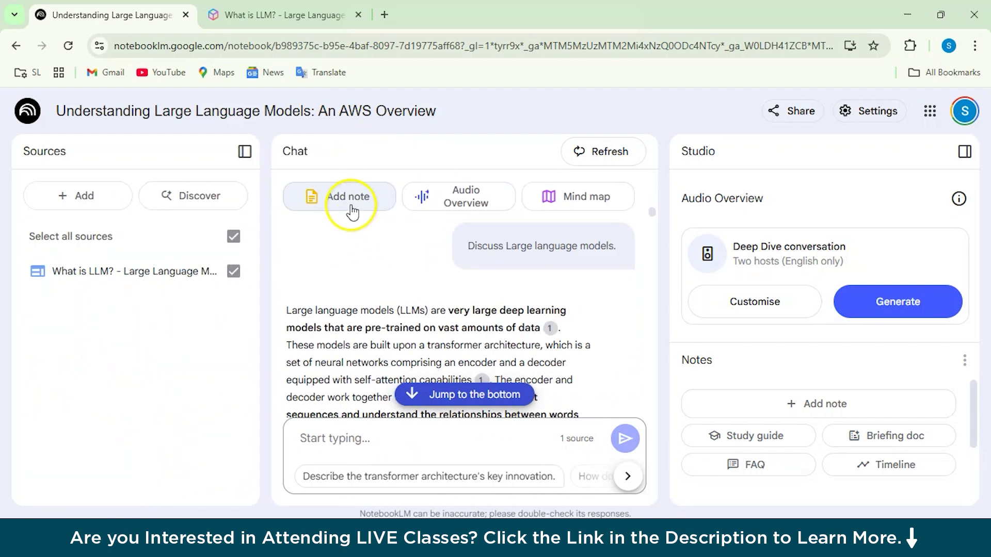
{"action": "left_click", "coordinate": [350, 206]}
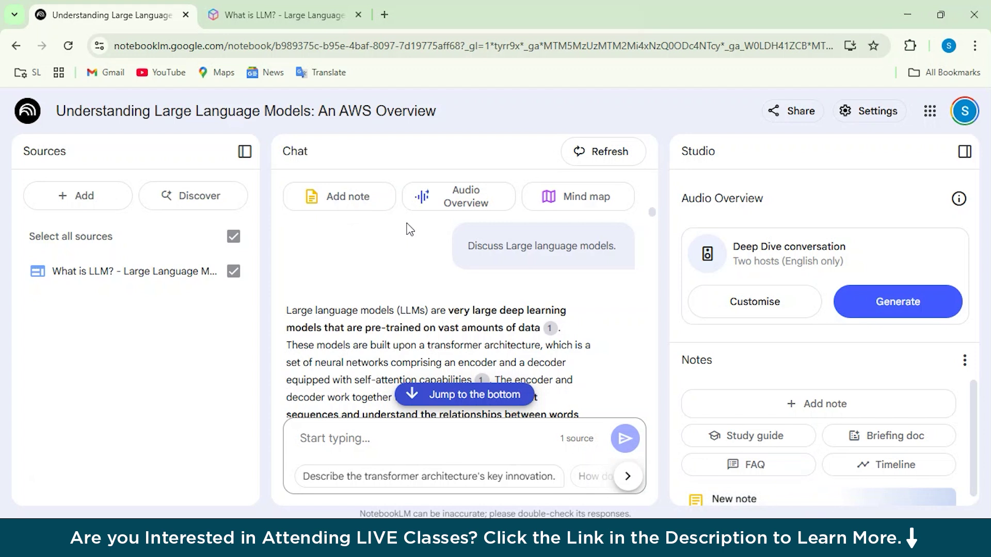
{"action": "left_click", "coordinate": [686, 324]}
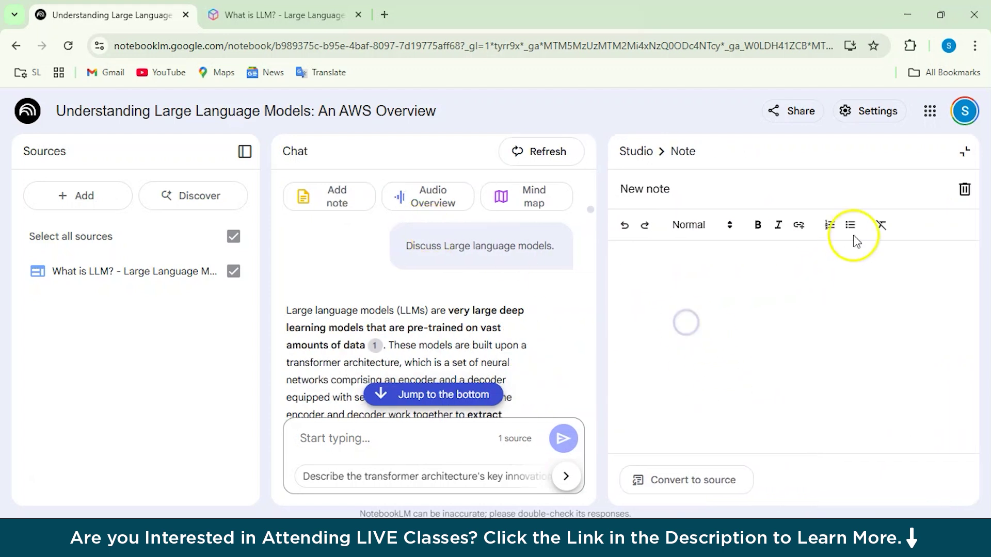
{"action": "left_click", "coordinate": [965, 151]}
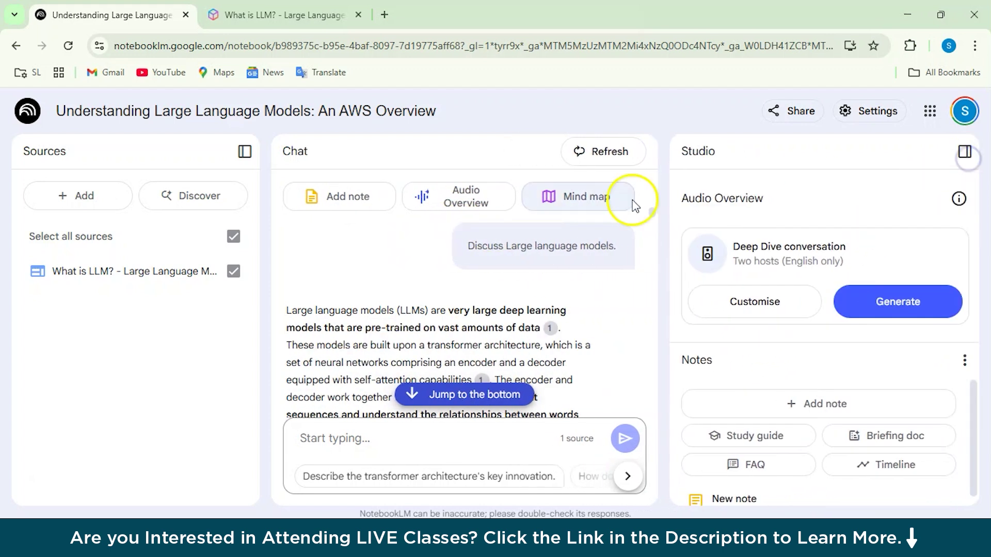
Step: Generate a mind map of LLMs from the sources and open it
{"action": "left_click", "coordinate": [552, 205]}
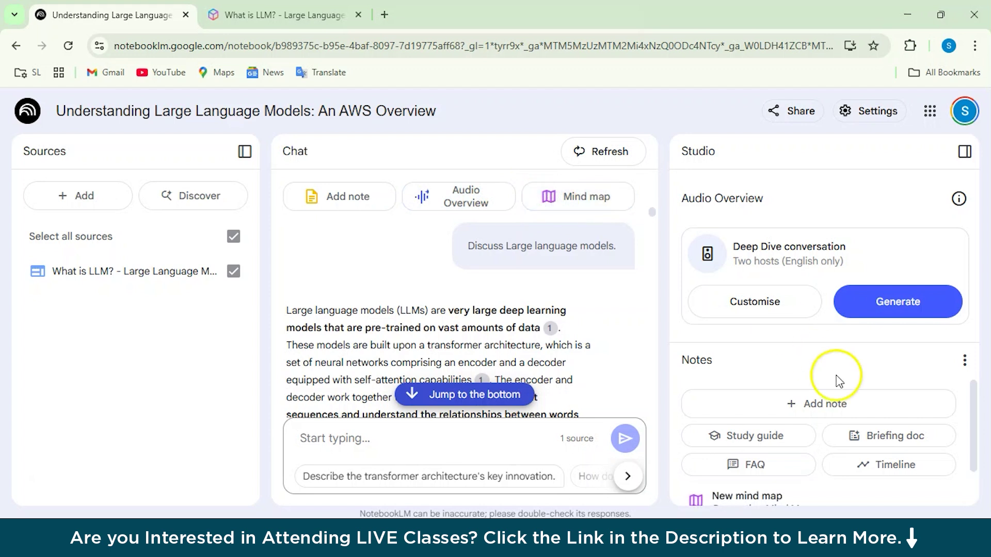
{"action": "scroll", "coordinate": [723, 483], "scroll_direction": "down", "scroll_amount": 1}
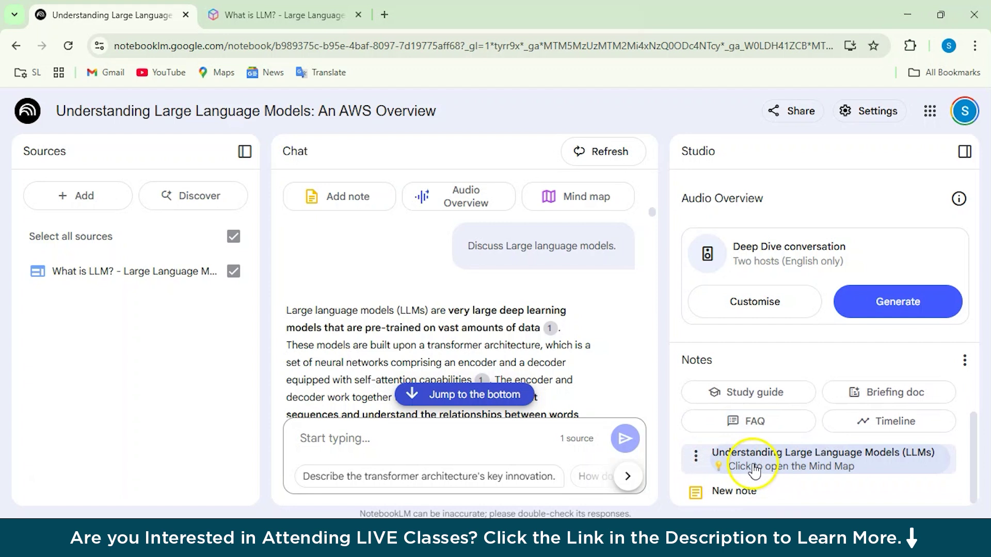
{"action": "left_click", "coordinate": [746, 467]}
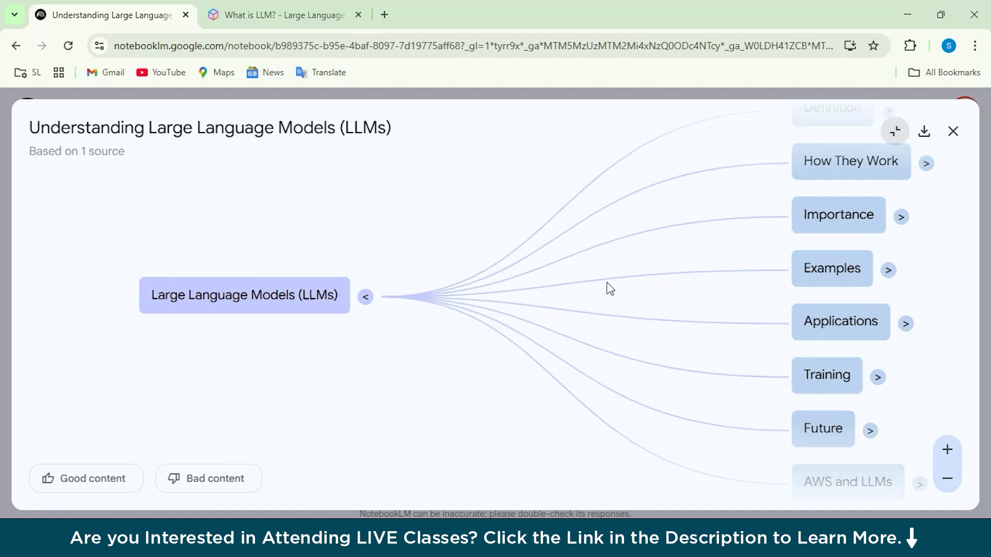
{"action": "scroll", "coordinate": [610, 289], "scroll_direction": "up", "scroll_amount": 2}
{"action": "scroll", "coordinate": [610, 289], "scroll_direction": "down", "scroll_amount": 3}
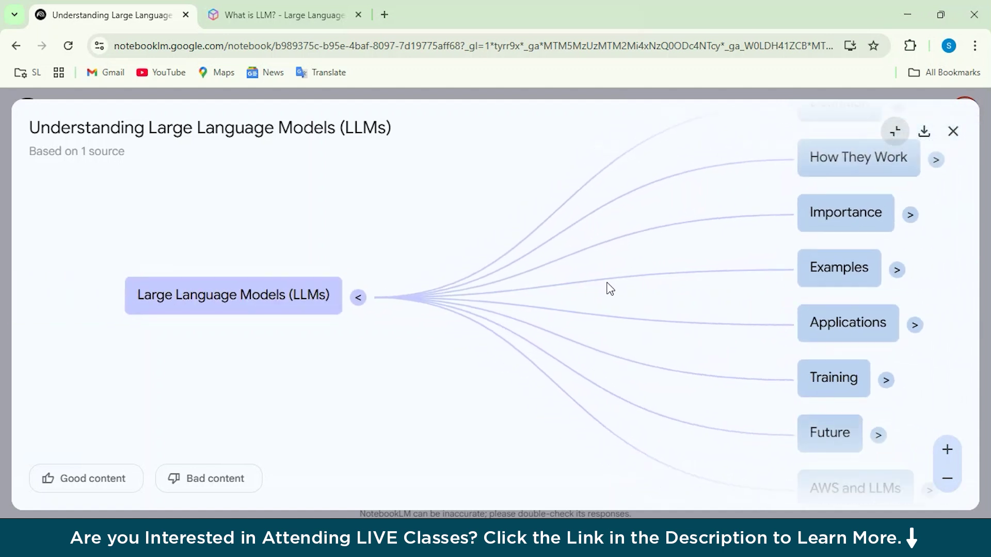
{"action": "scroll", "coordinate": [611, 290], "scroll_direction": "down", "scroll_amount": 2}
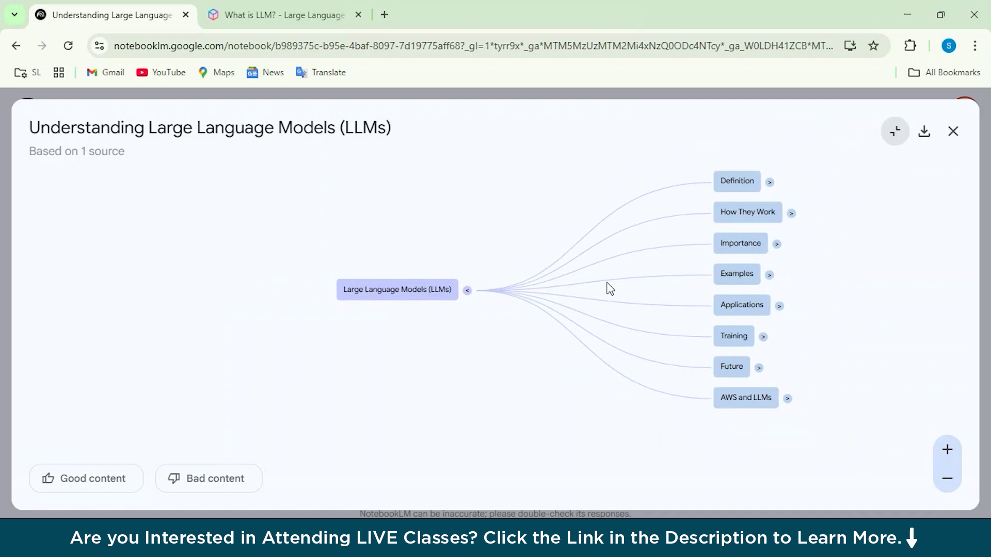
{"action": "scroll", "coordinate": [611, 289], "scroll_direction": "up", "scroll_amount": 2}
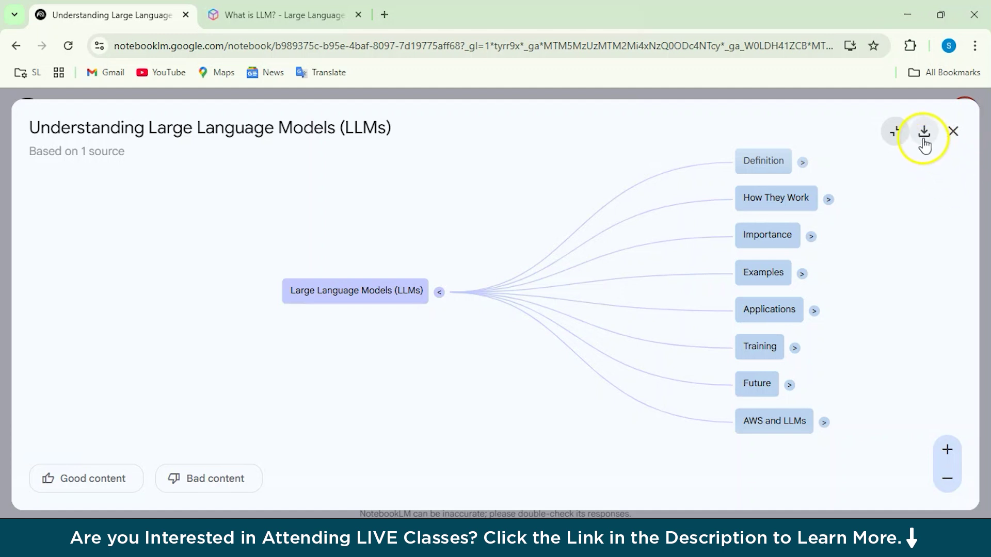
Step: Expand the Examples branch and get a chat answer about LLM examples
{"action": "left_click", "coordinate": [759, 253]}
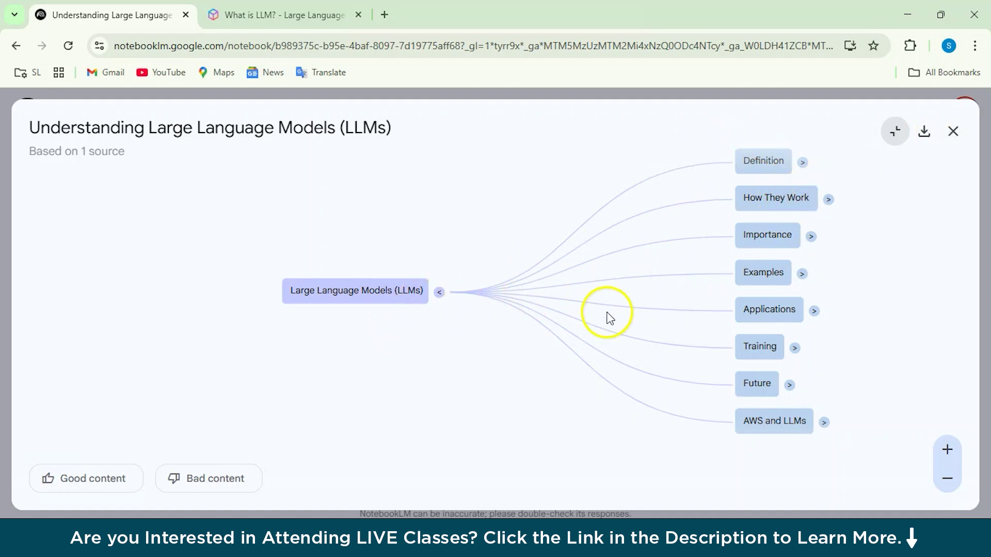
{"action": "left_click", "coordinate": [768, 278]}
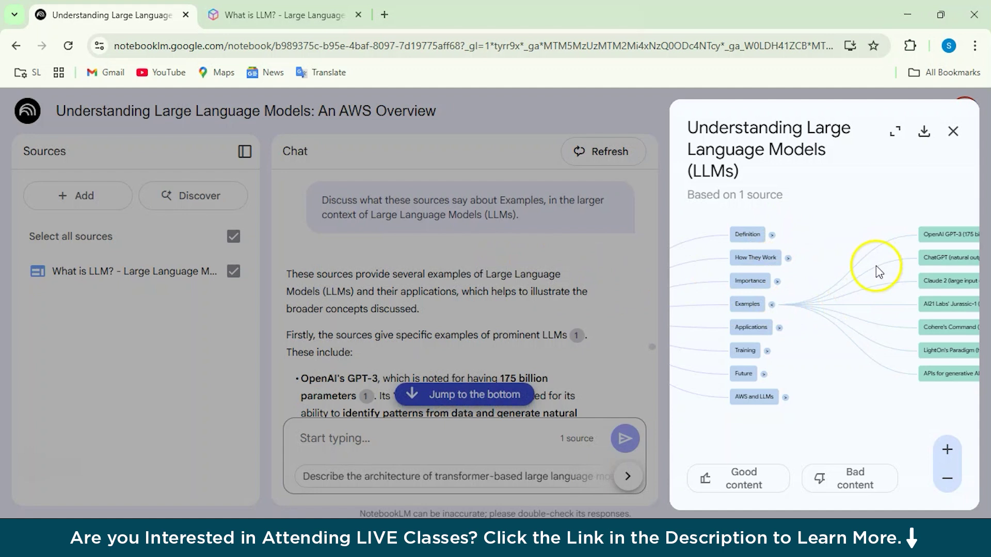
{"action": "scroll", "coordinate": [867, 272], "scroll_direction": "up", "scroll_amount": 1}
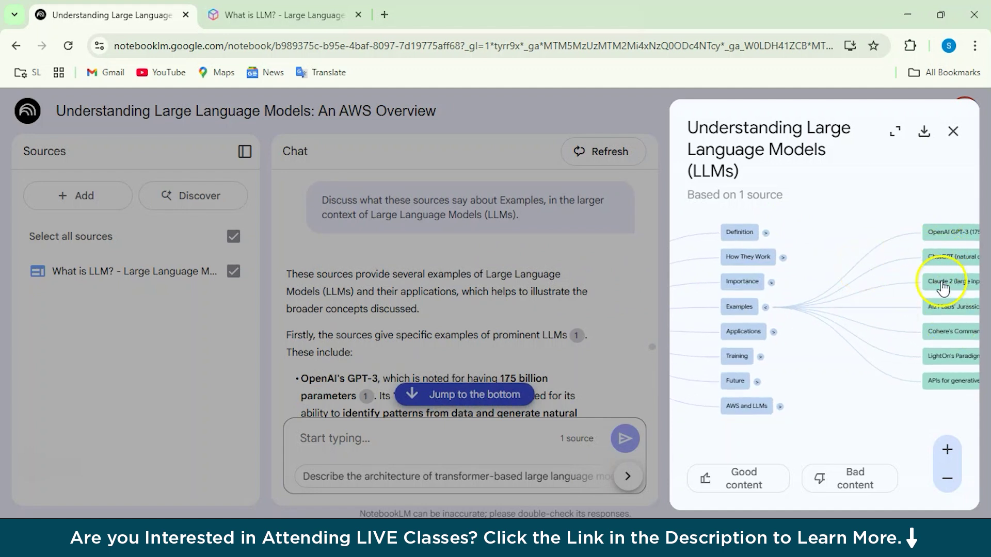
{"action": "scroll", "coordinate": [942, 284], "scroll_direction": "down", "scroll_amount": 2}
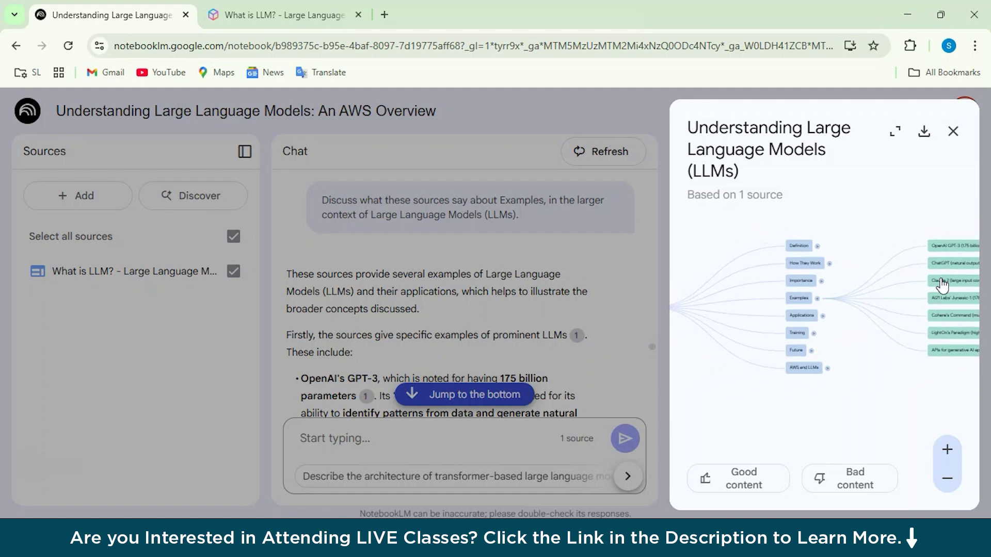
{"action": "scroll", "coordinate": [942, 285], "scroll_direction": "down", "scroll_amount": 1}
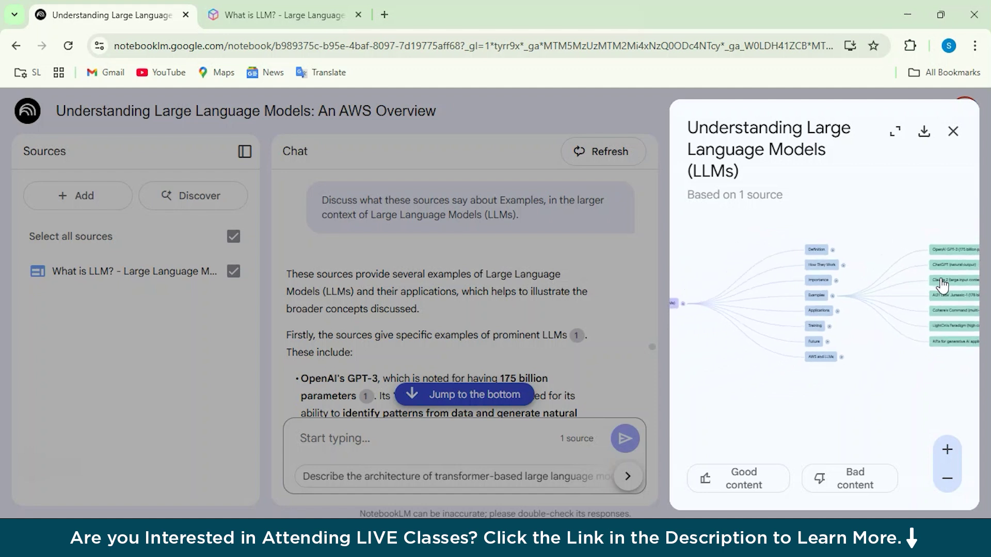
Step: Close the mind map and scroll through the chat answer
{"action": "left_click", "coordinate": [953, 131]}
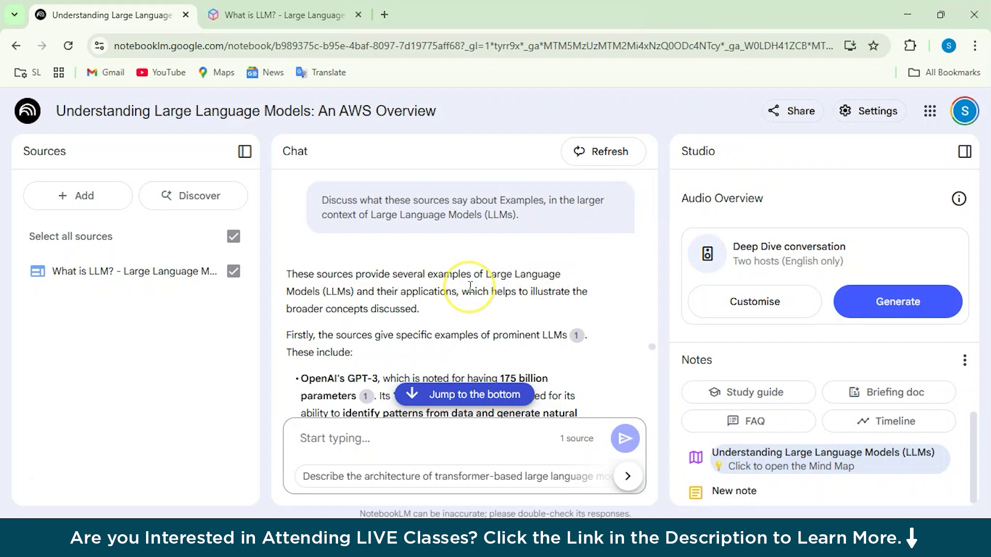
{"action": "scroll", "coordinate": [470, 287], "scroll_direction": "down", "scroll_amount": 3}
{"action": "scroll", "coordinate": [473, 284], "scroll_direction": "up", "scroll_amount": 2}
{"action": "scroll", "coordinate": [477, 279], "scroll_direction": "up", "scroll_amount": 2}
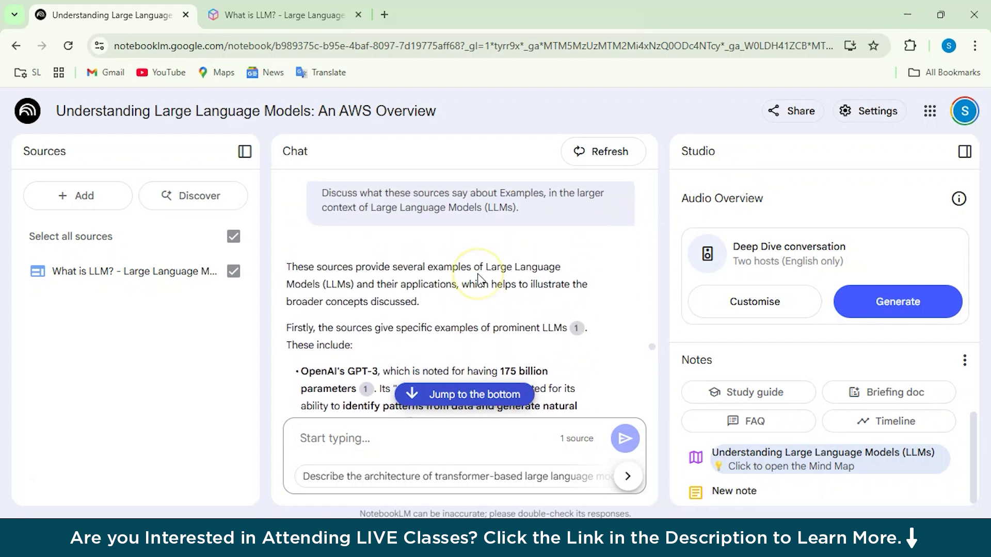
{"action": "scroll", "coordinate": [479, 282], "scroll_direction": "down", "scroll_amount": 1}
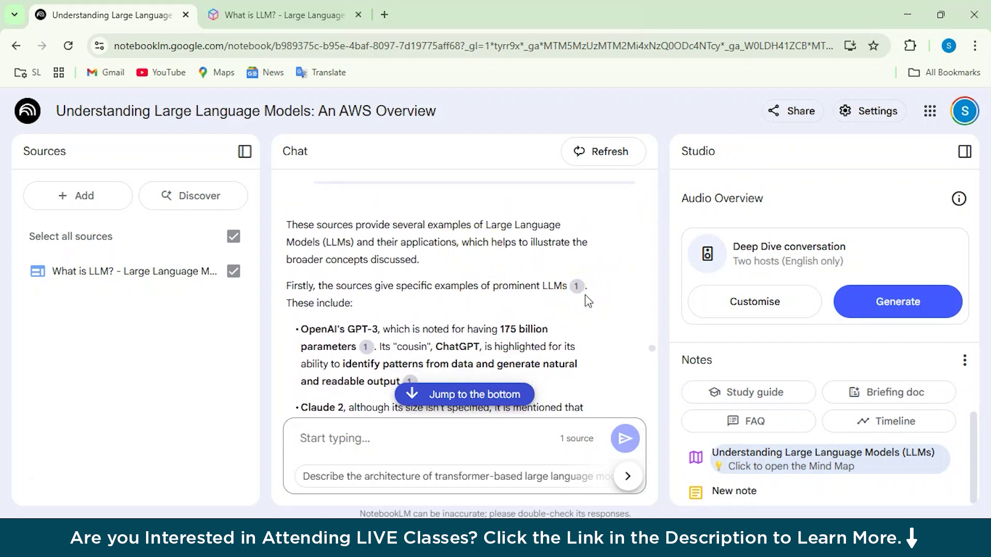
Step: Check the citations in the chat response
{"action": "left_click", "coordinate": [463, 251]}
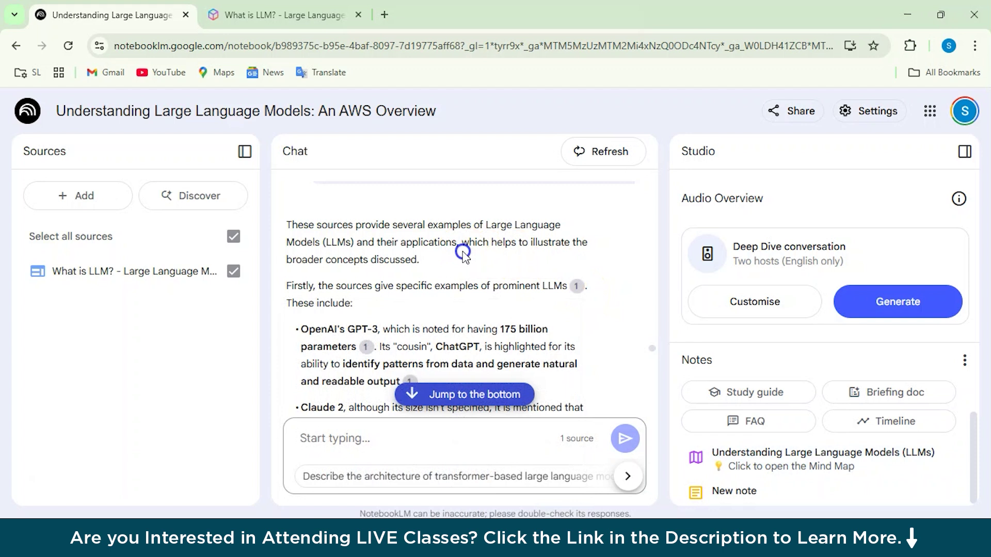
{"action": "scroll", "coordinate": [464, 253], "scroll_direction": "down", "scroll_amount": 1}
{"action": "scroll", "coordinate": [463, 253], "scroll_direction": "up", "scroll_amount": 3}
{"action": "left_click", "coordinate": [462, 233]}
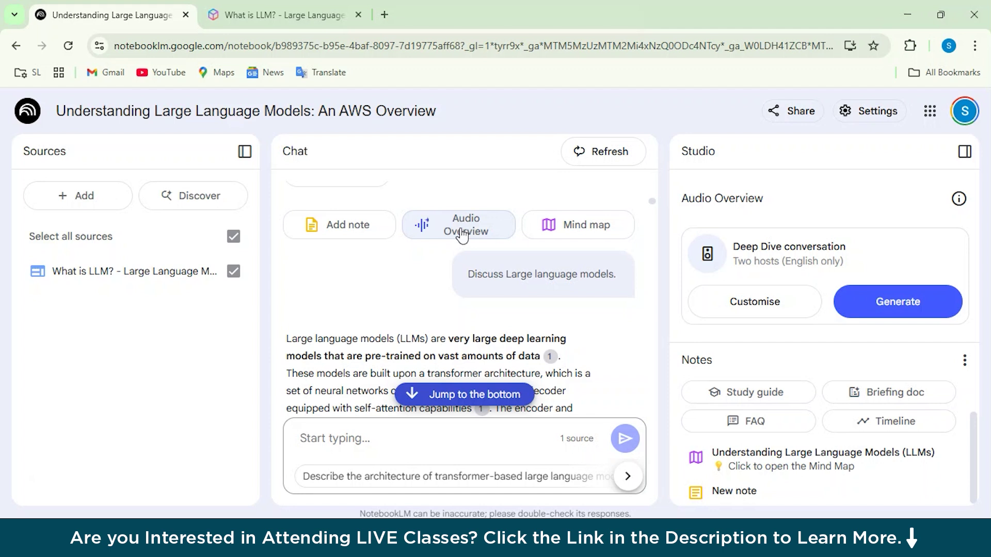
Step: Start adding a source and choose YouTube under Link, ready for the video URL
{"action": "left_click", "coordinate": [99, 199]}
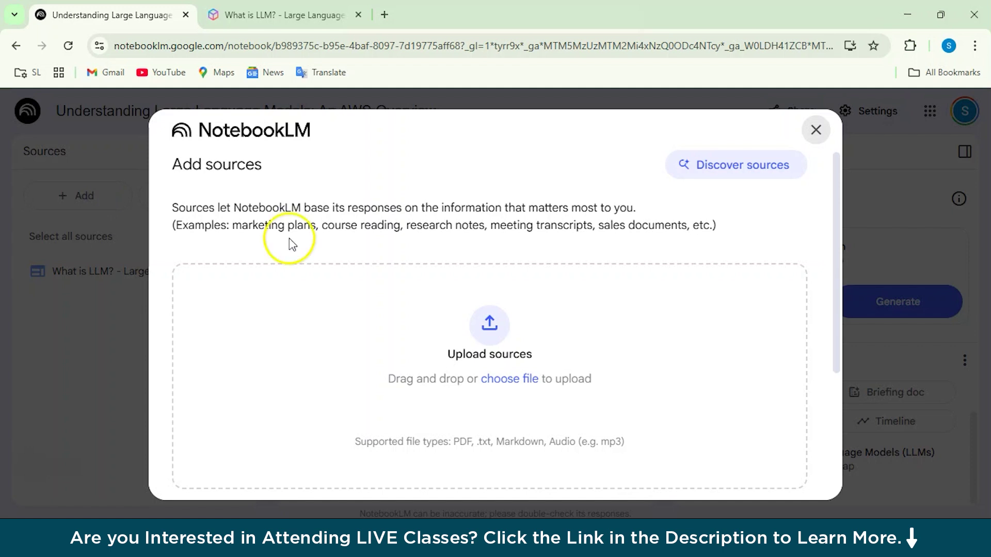
{"action": "scroll", "coordinate": [459, 327], "scroll_direction": "down", "scroll_amount": 4}
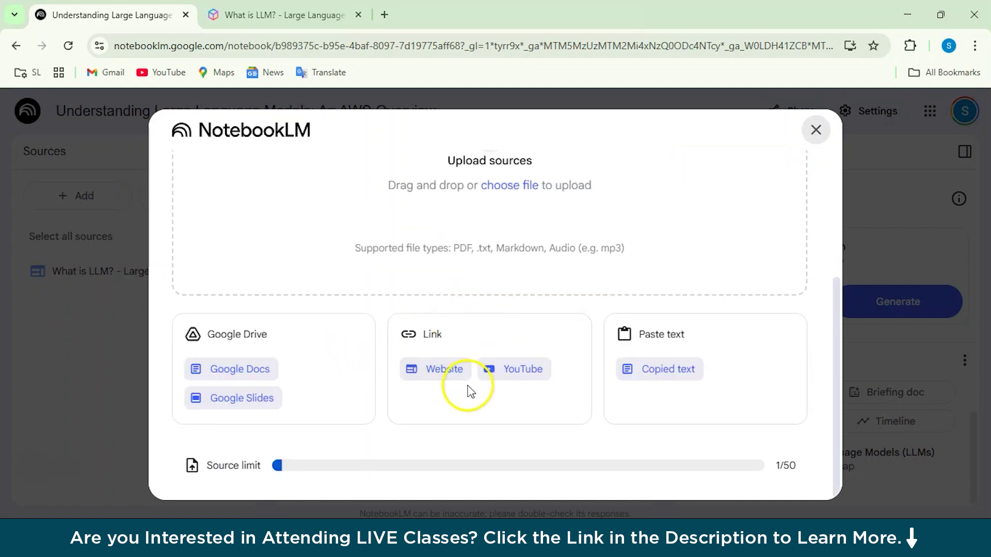
{"action": "left_click", "coordinate": [519, 370]}
{"action": "left_click", "coordinate": [356, 266]}
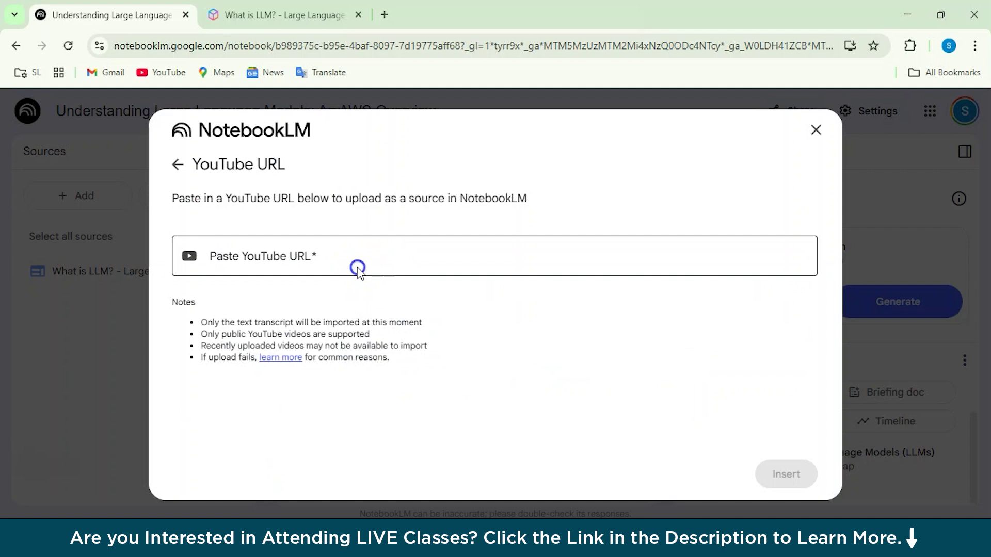
Step: Copy the share link for IBM Technology's 'How Large Language Models Work' from the YouTube results
{"action": "key", "text": "alt+Tab"}
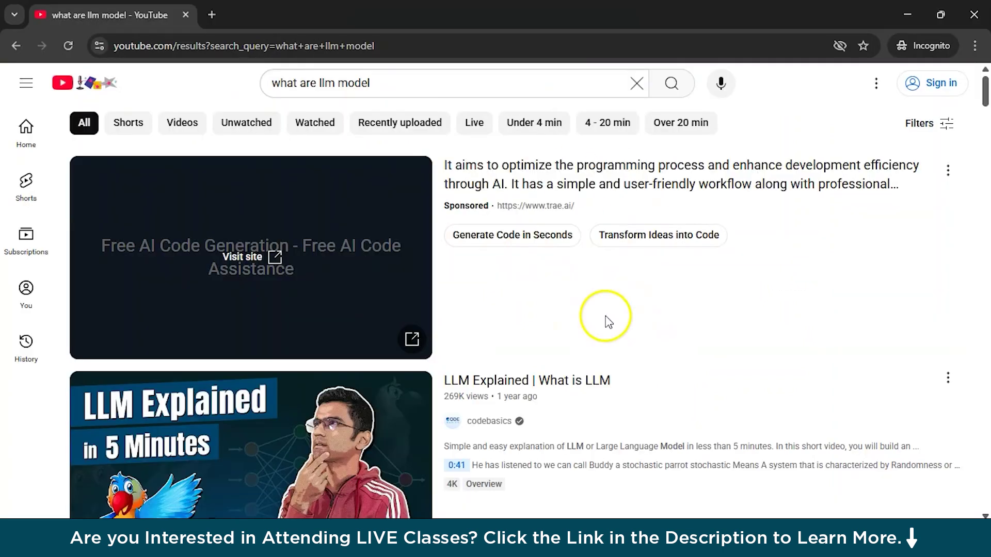
{"action": "scroll", "coordinate": [606, 320], "scroll_direction": "down", "scroll_amount": 2}
{"action": "scroll", "coordinate": [607, 323], "scroll_direction": "down", "scroll_amount": 14}
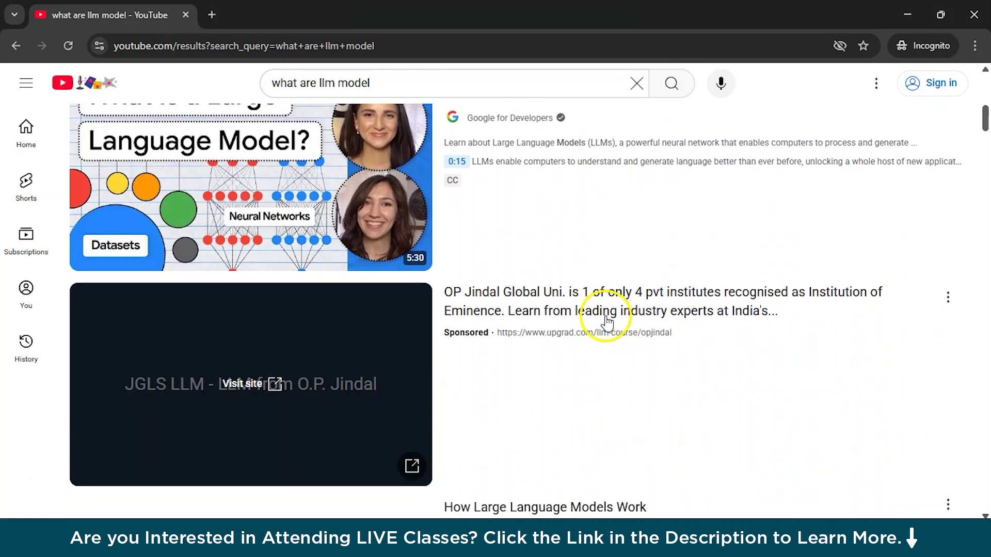
{"action": "scroll", "coordinate": [605, 324], "scroll_direction": "down", "scroll_amount": 4}
{"action": "scroll", "coordinate": [606, 322], "scroll_direction": "up", "scroll_amount": 4}
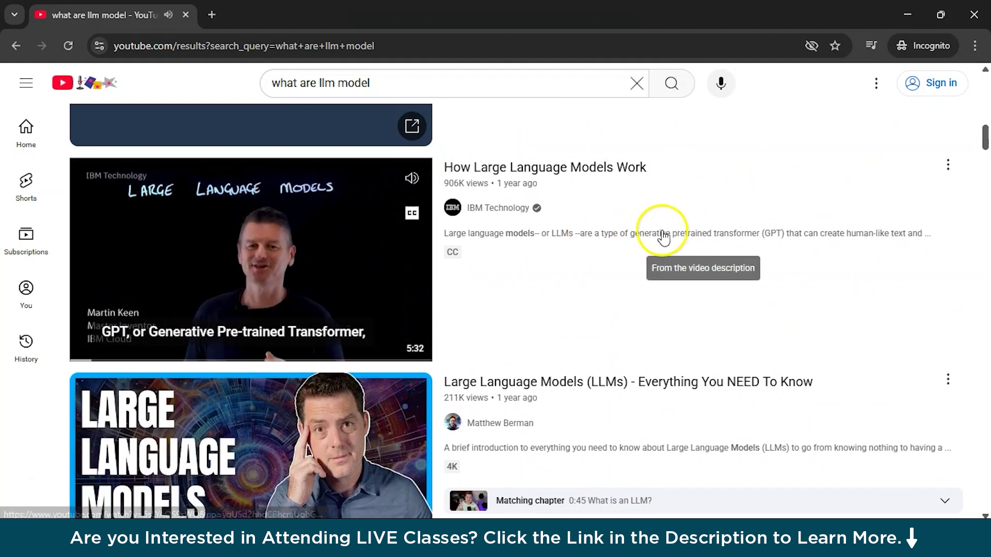
{"action": "left_click", "coordinate": [948, 165]}
{"action": "left_click", "coordinate": [903, 250]}
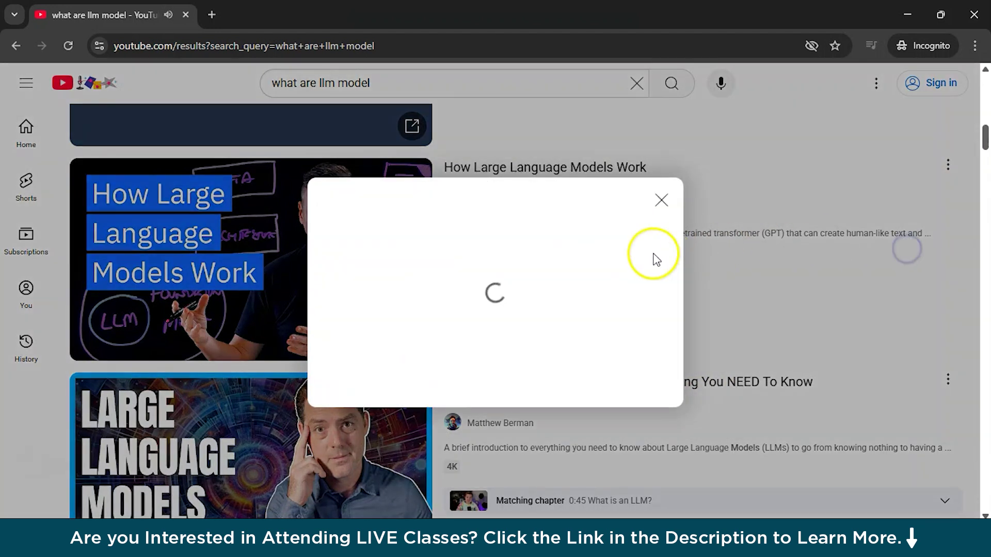
{"action": "left_click", "coordinate": [636, 317]}
Step: Paste the copied video link into NotebookLM's YouTube URL field and insert it as a source
{"action": "mouse_move", "coordinate": [677, 537]}
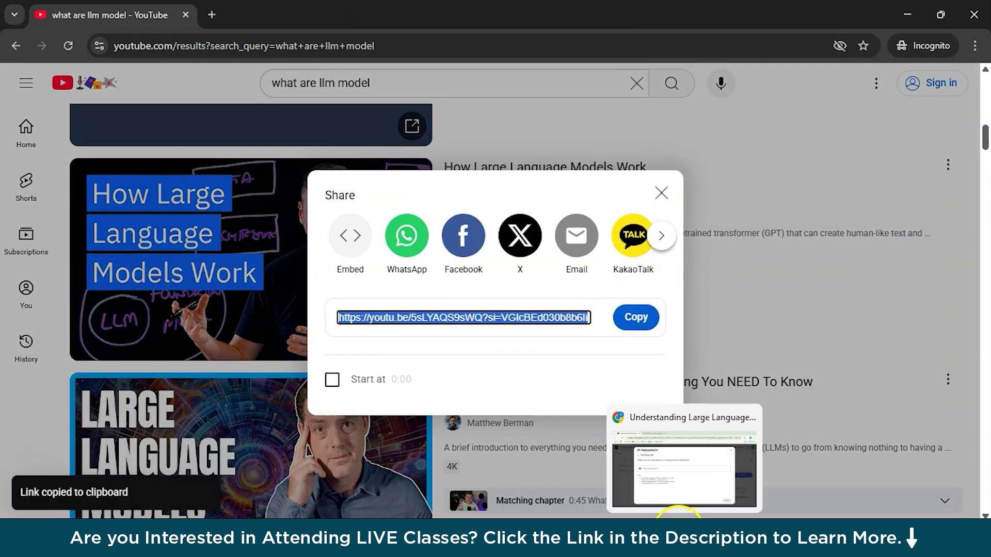
{"action": "left_click", "coordinate": [667, 474]}
{"action": "left_click", "coordinate": [421, 260]}
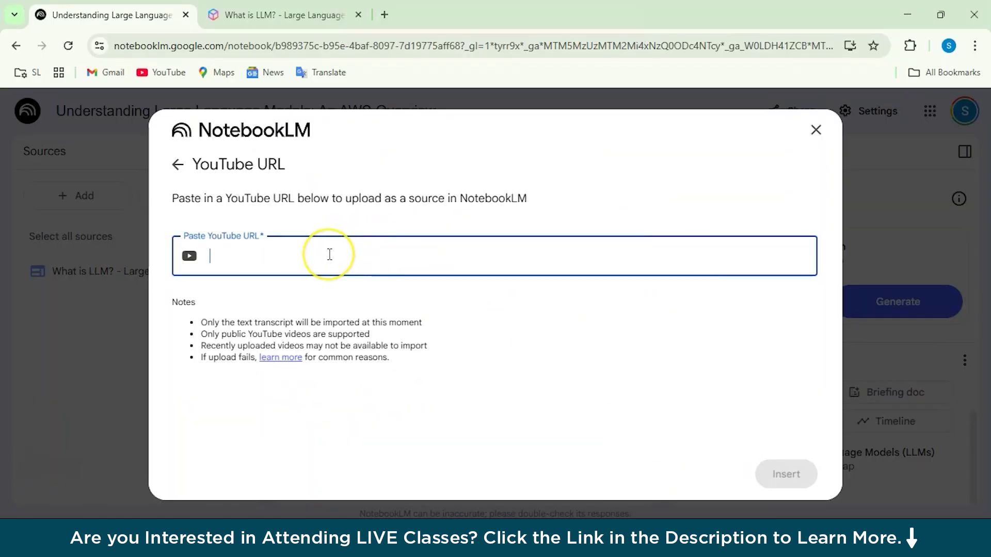
{"action": "key", "text": "ctrl+v"}
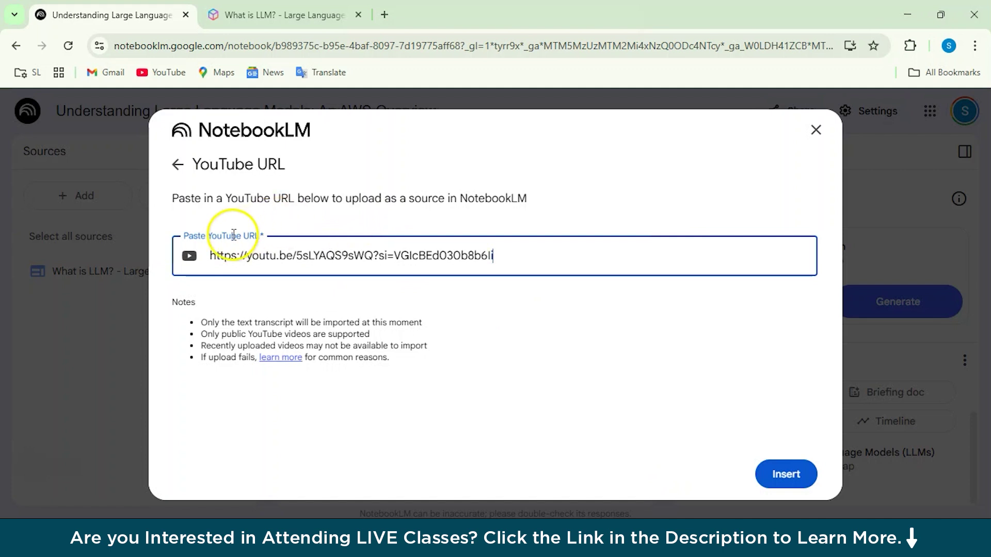
{"action": "left_click", "coordinate": [780, 476]}
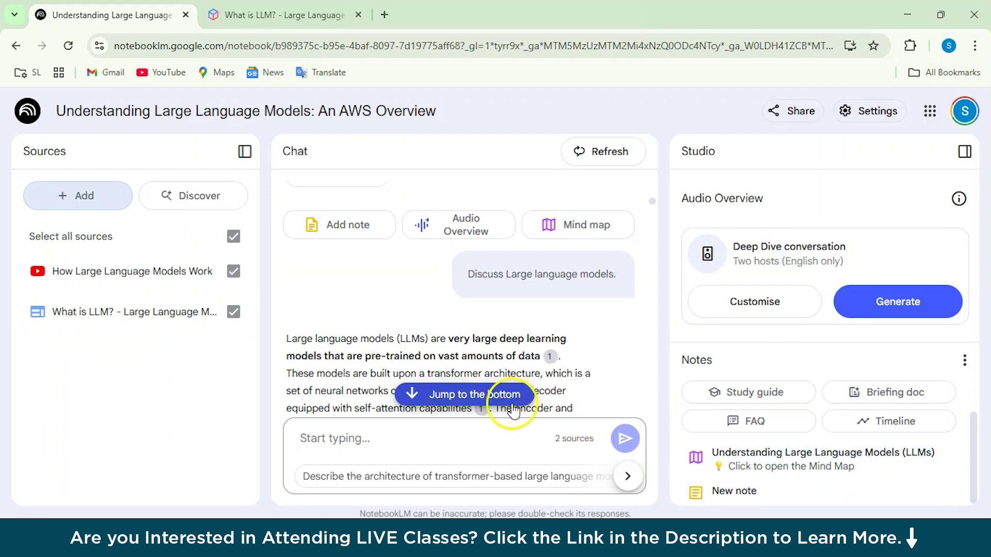
Step: Open the 'How Large Language Models Work' source and read its summary, key topics and transcript
{"action": "left_click", "coordinate": [491, 395]}
{"action": "left_click", "coordinate": [183, 276]}
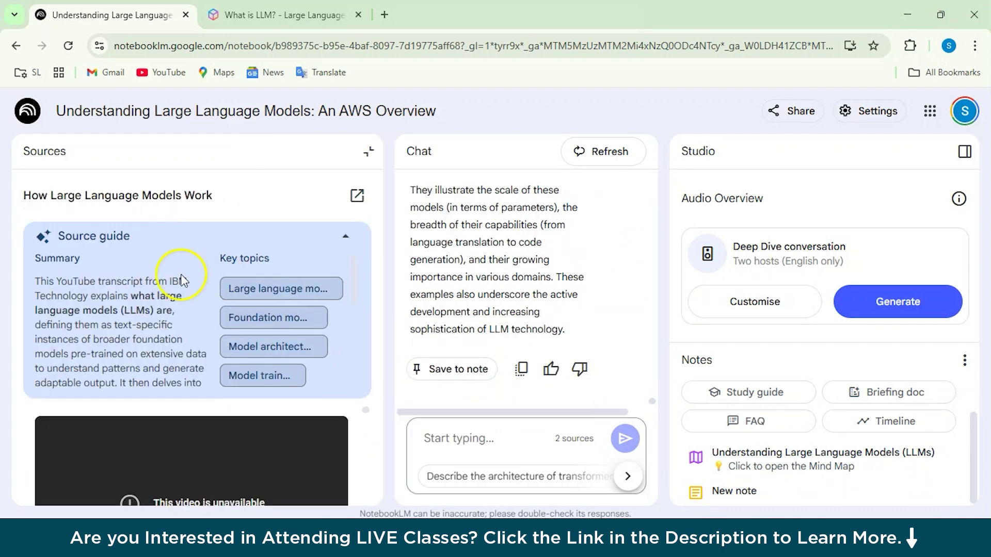
{"action": "scroll", "coordinate": [147, 303], "scroll_direction": "down", "scroll_amount": 2}
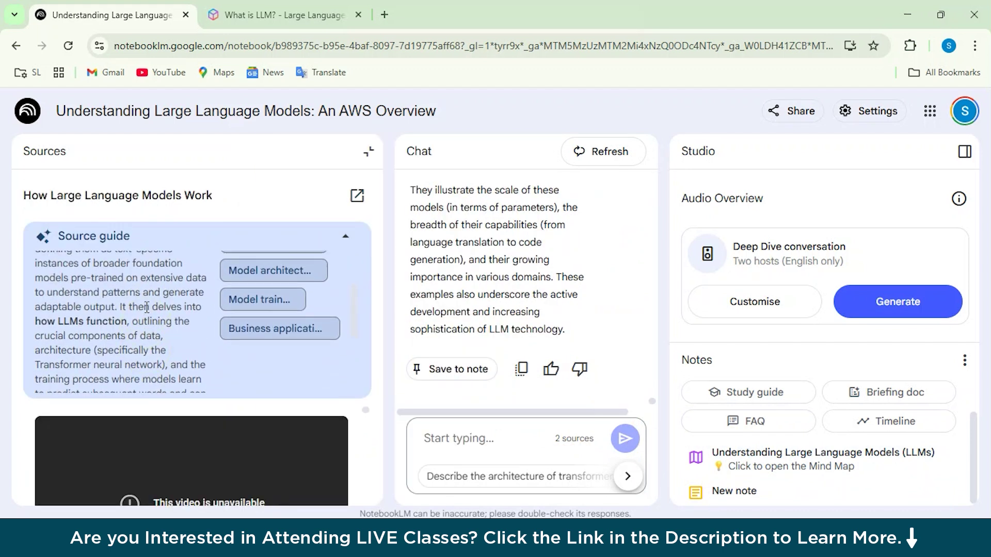
{"action": "scroll", "coordinate": [147, 305], "scroll_direction": "up", "scroll_amount": 2}
{"action": "scroll", "coordinate": [148, 306], "scroll_direction": "down", "scroll_amount": 5}
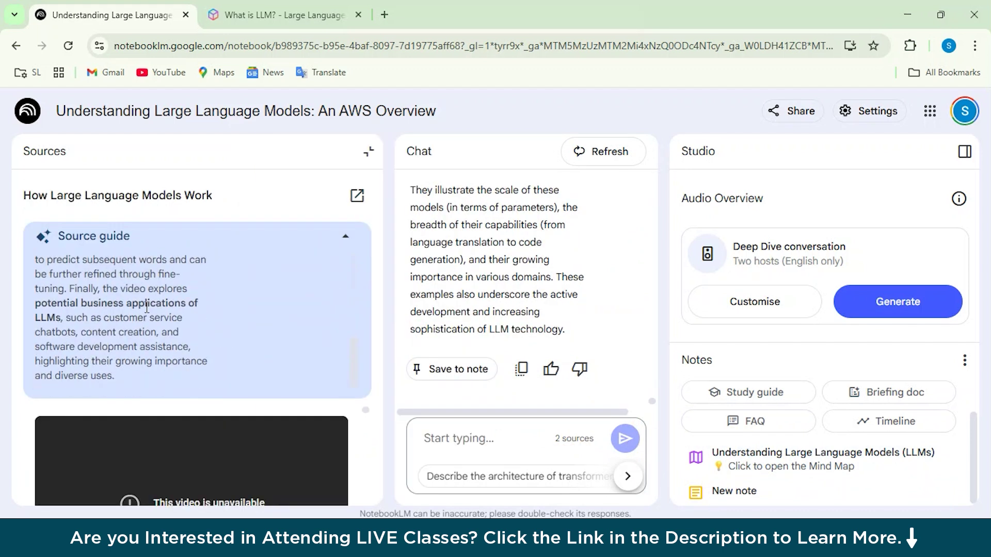
{"action": "scroll", "coordinate": [215, 467], "scroll_direction": "down", "scroll_amount": 3}
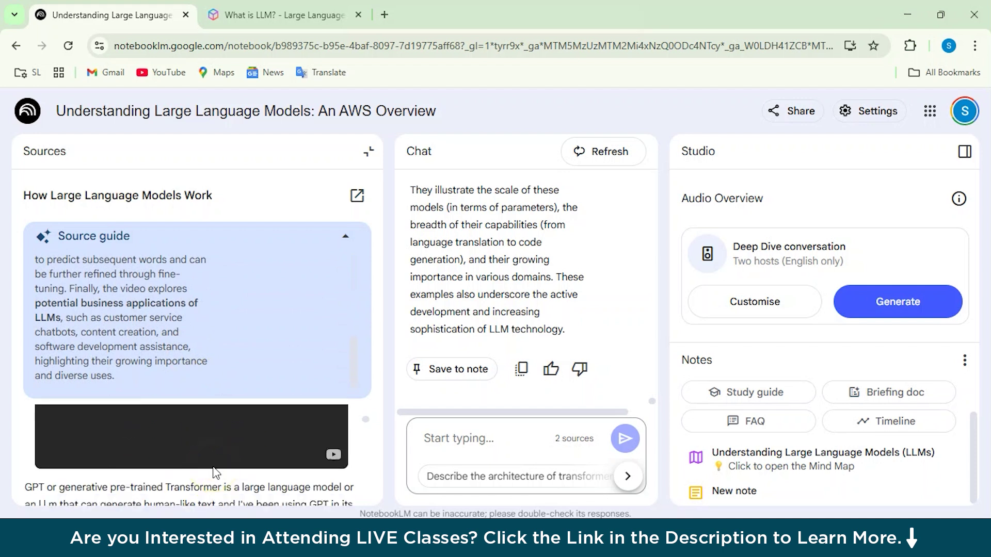
{"action": "scroll", "coordinate": [215, 471], "scroll_direction": "down", "scroll_amount": 10}
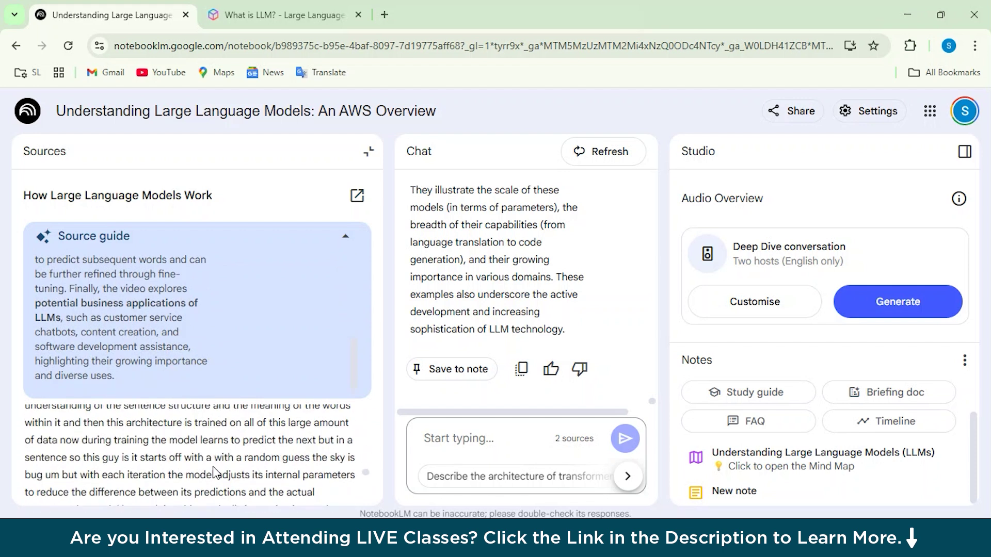
{"action": "scroll", "coordinate": [215, 471], "scroll_direction": "down", "scroll_amount": 5}
{"action": "scroll", "coordinate": [215, 471], "scroll_direction": "up", "scroll_amount": 10}
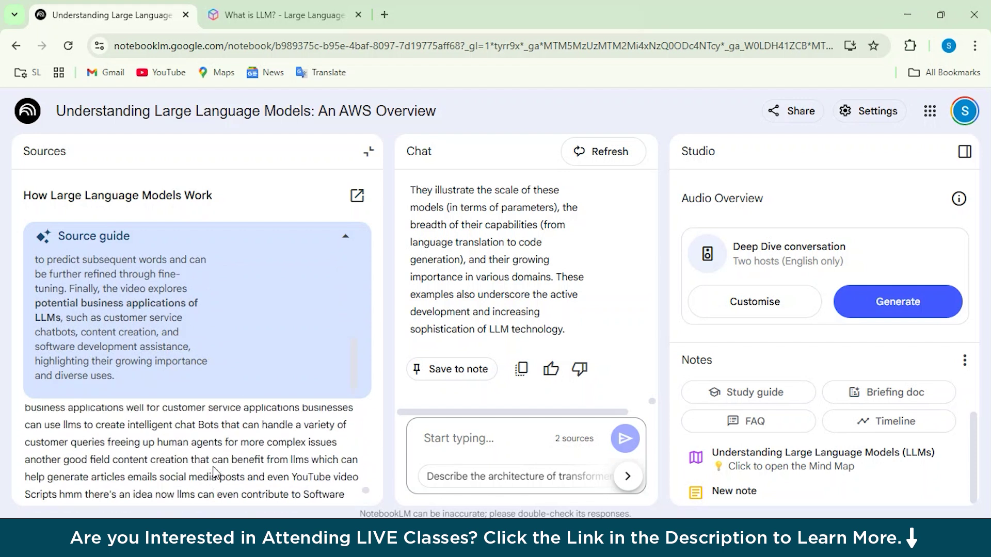
{"action": "scroll", "coordinate": [214, 470], "scroll_direction": "up", "scroll_amount": 5}
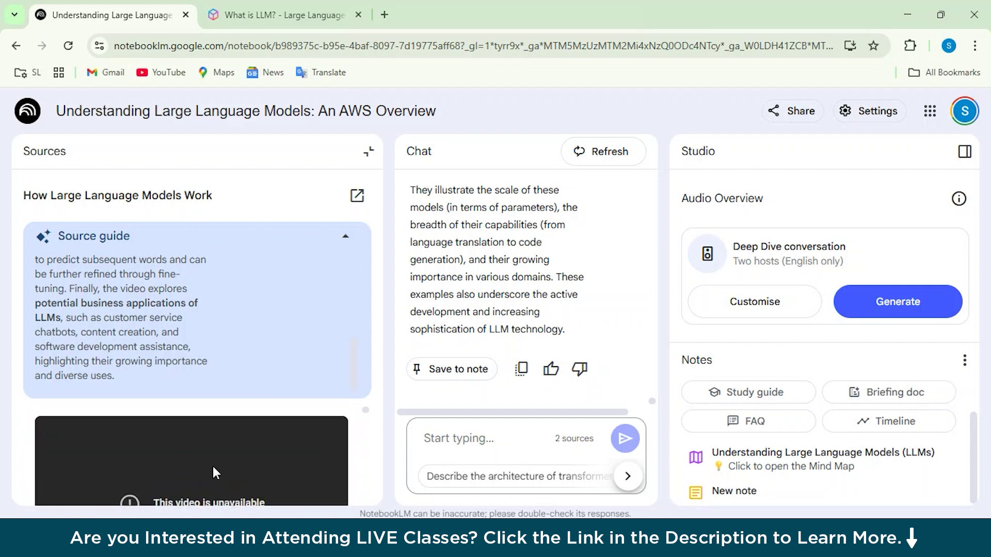
{"action": "scroll", "coordinate": [148, 286], "scroll_direction": "up", "scroll_amount": 5}
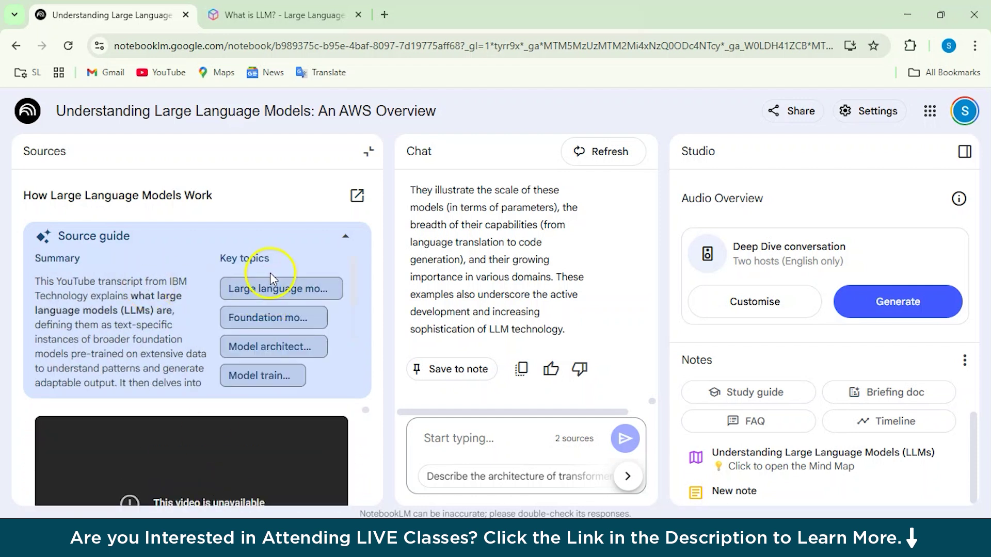
{"action": "scroll", "coordinate": [278, 360], "scroll_direction": "down", "scroll_amount": 3}
{"action": "scroll", "coordinate": [274, 356], "scroll_direction": "up", "scroll_amount": 3}
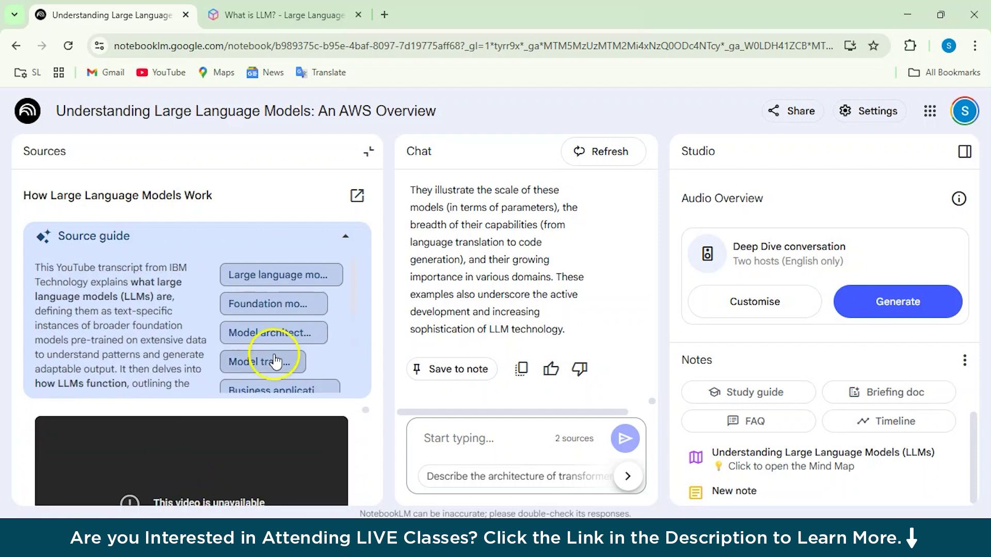
{"action": "scroll", "coordinate": [185, 299], "scroll_direction": "up", "scroll_amount": 1}
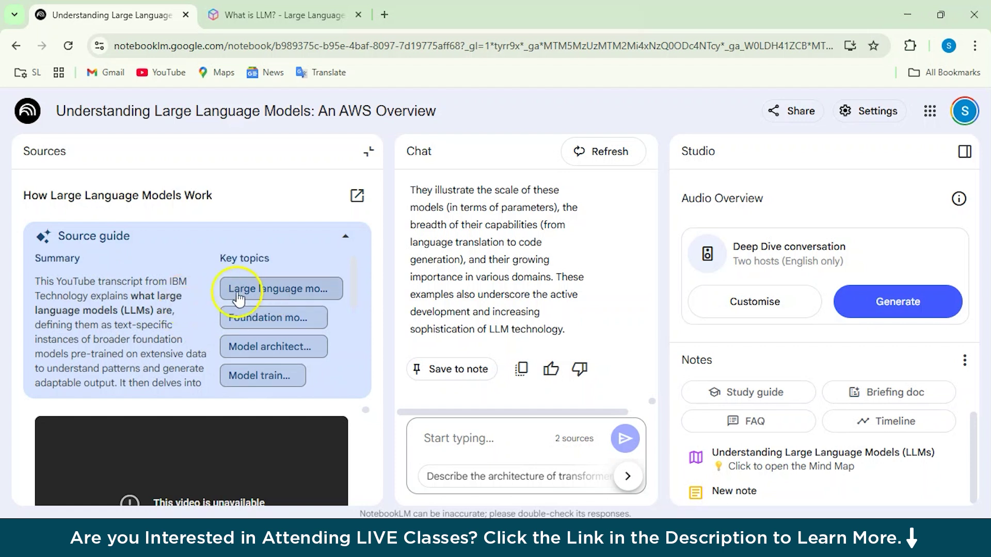
{"action": "left_click", "coordinate": [233, 289]}
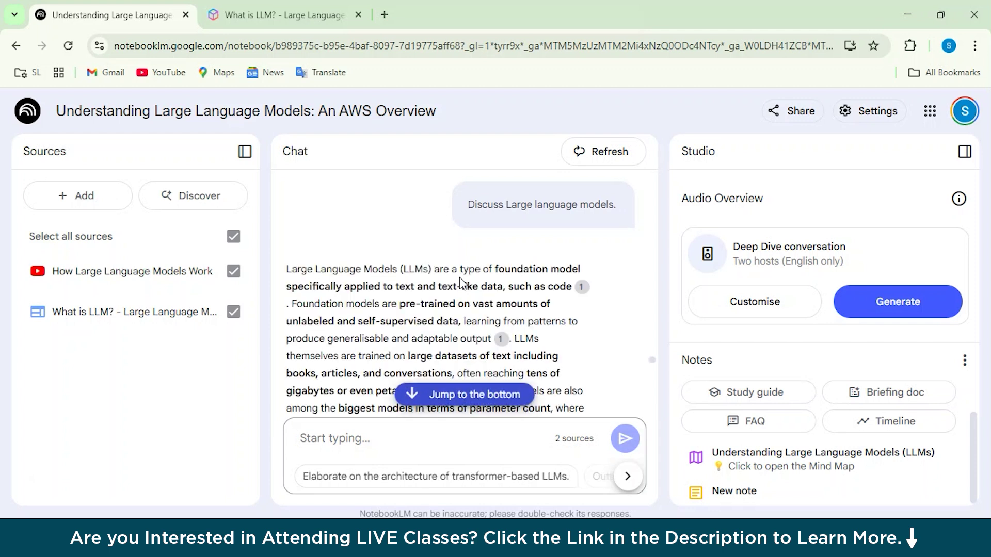
{"action": "scroll", "coordinate": [461, 281], "scroll_direction": "down", "scroll_amount": 10}
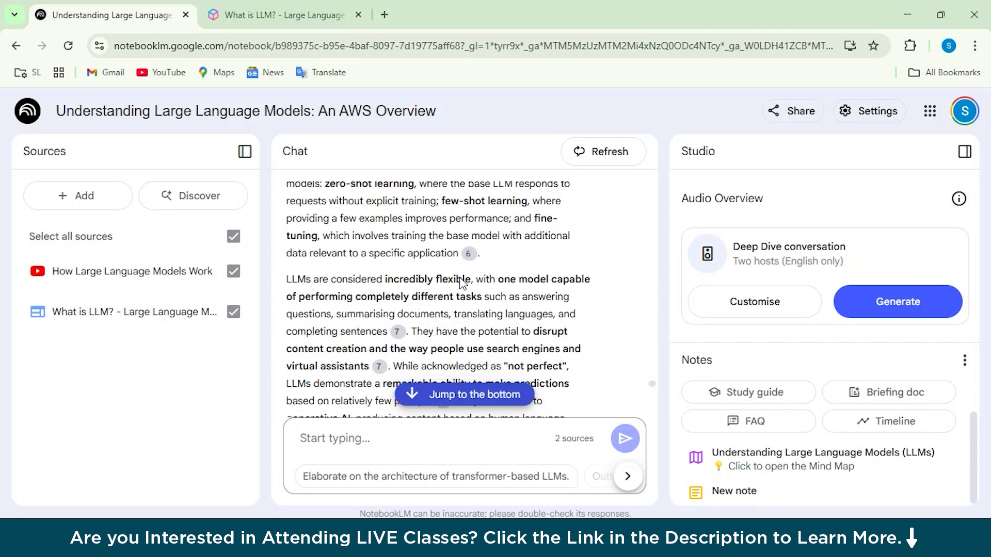
{"action": "scroll", "coordinate": [520, 314], "scroll_direction": "down", "scroll_amount": 15}
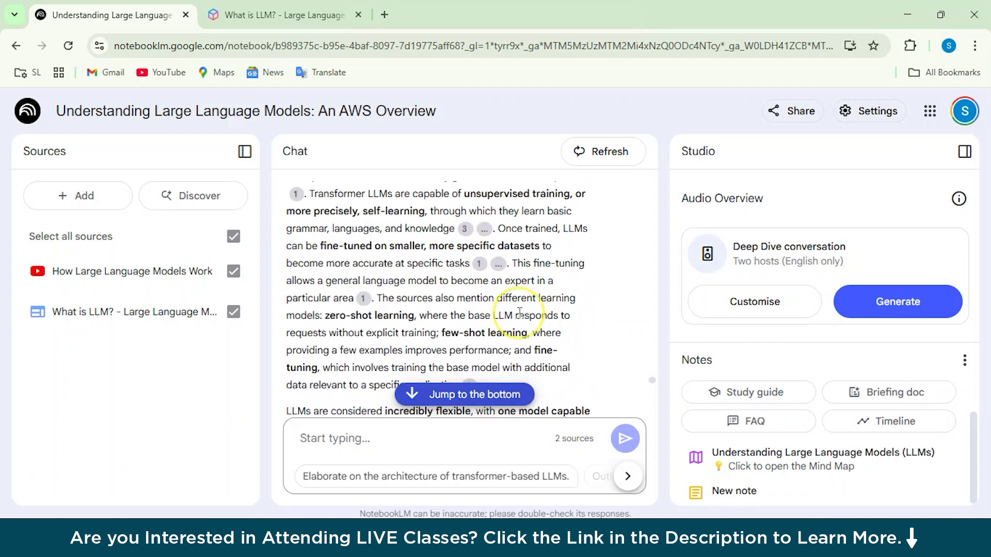
{"action": "scroll", "coordinate": [520, 314], "scroll_direction": "up", "scroll_amount": 15}
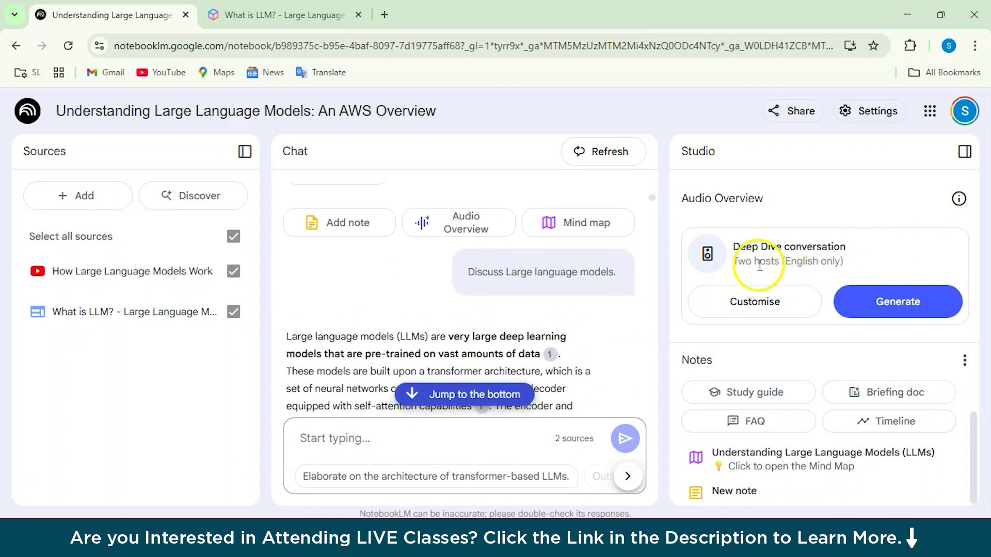
Step: Generate the Audio Overview from both sources, producing a 13:04 Deep Dive recording
{"action": "left_click", "coordinate": [739, 261]}
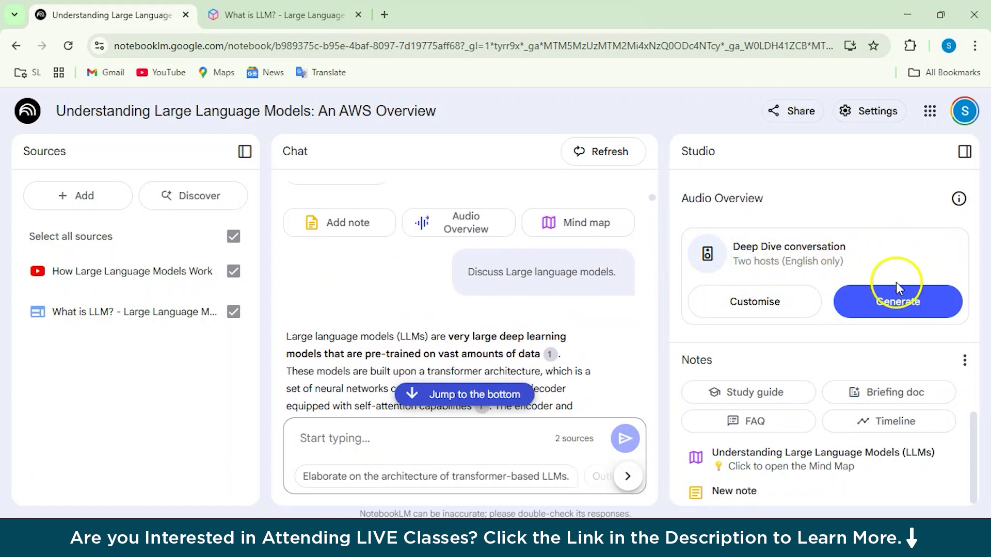
{"action": "left_click", "coordinate": [906, 309]}
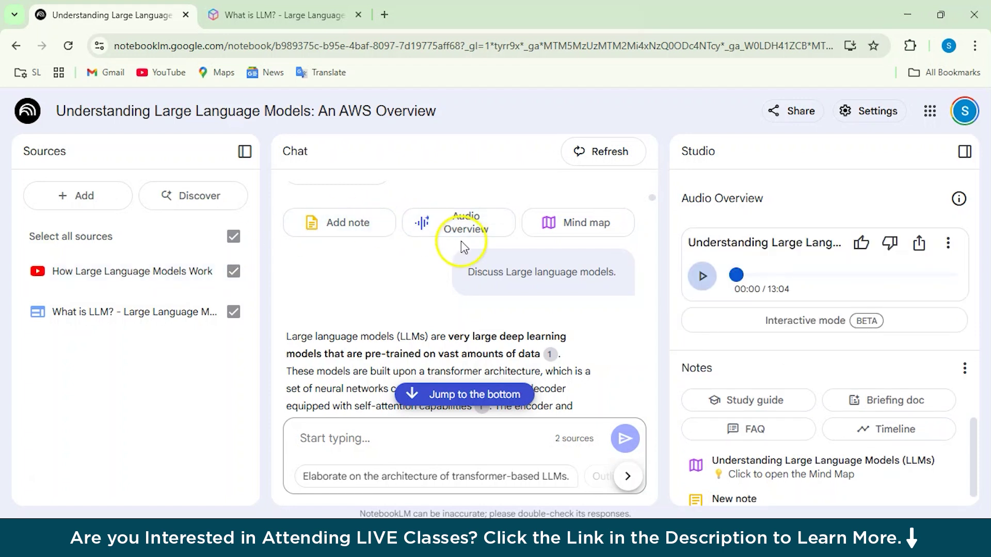
{"action": "left_click", "coordinate": [704, 276]}
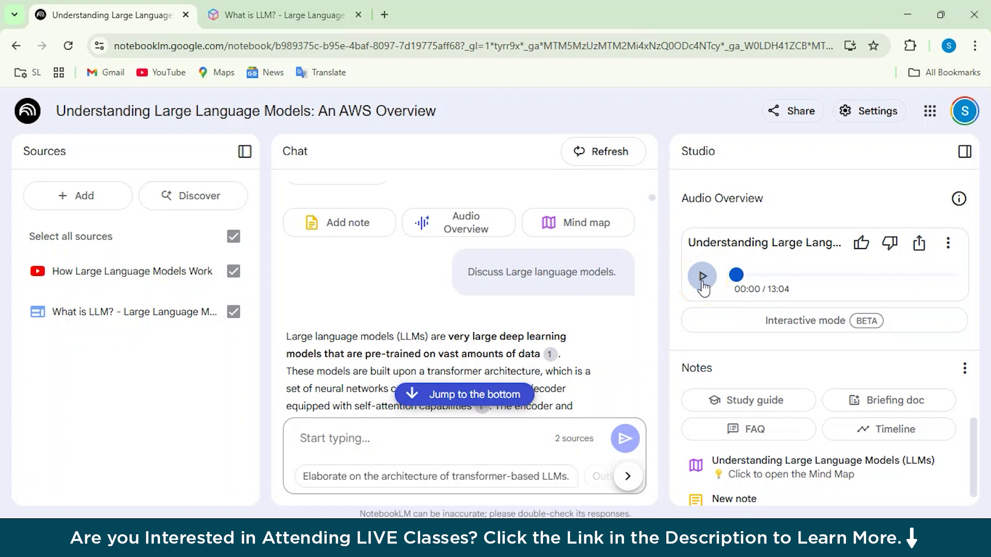
Step: Play the 13:04 audio overview with the volume raised, pausing it at 00:48
{"action": "left_click", "coordinate": [703, 283]}
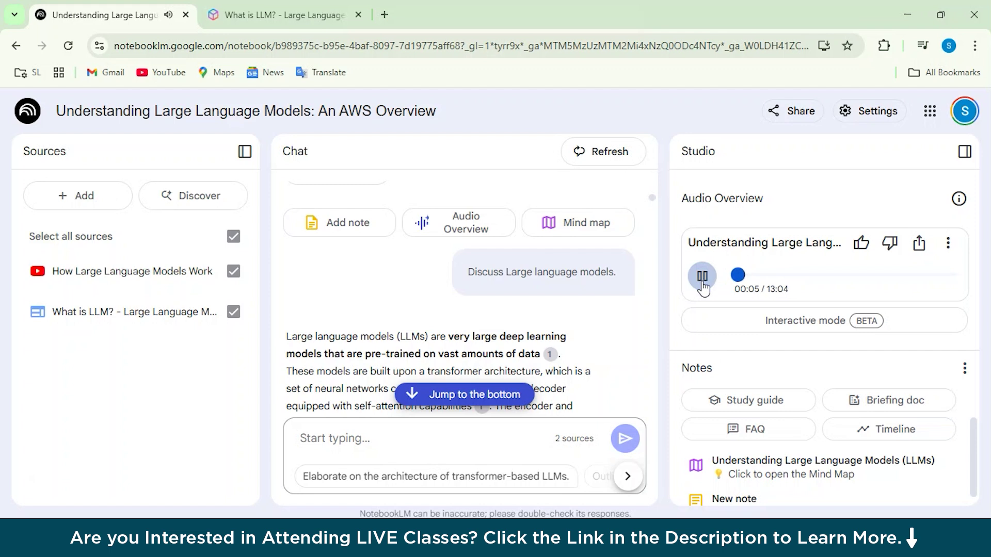
{"action": "key", "text": "XF86AudioRaiseVolume"}
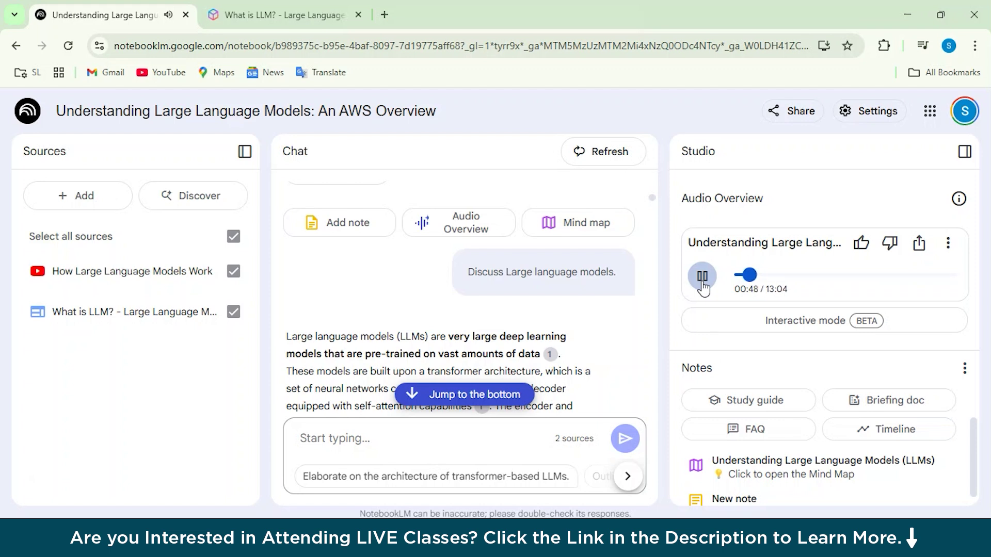
{"action": "left_click", "coordinate": [703, 277]}
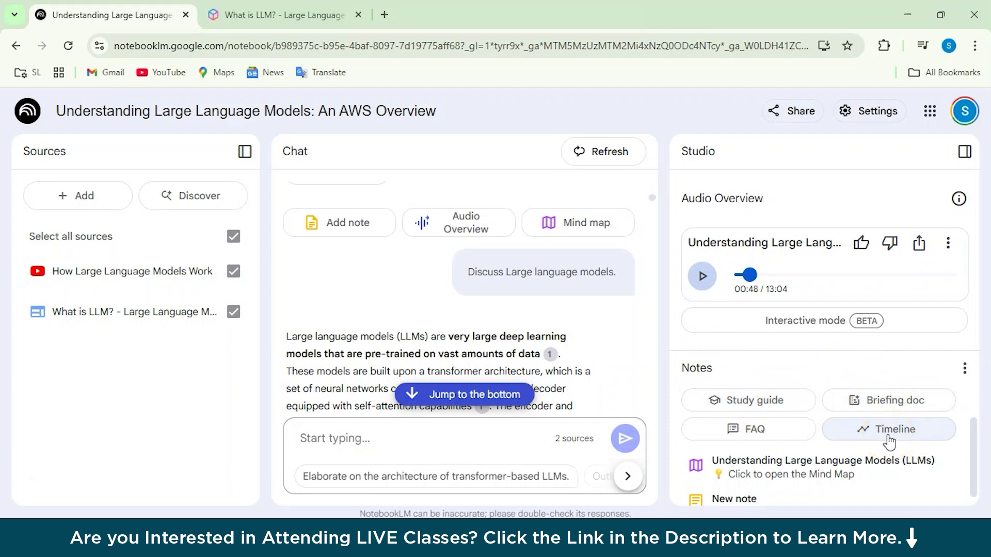
Step: Generate a Timeline note from both sources and open it
{"action": "left_click", "coordinate": [889, 430]}
{"action": "scroll", "coordinate": [819, 438], "scroll_direction": "down", "scroll_amount": 1}
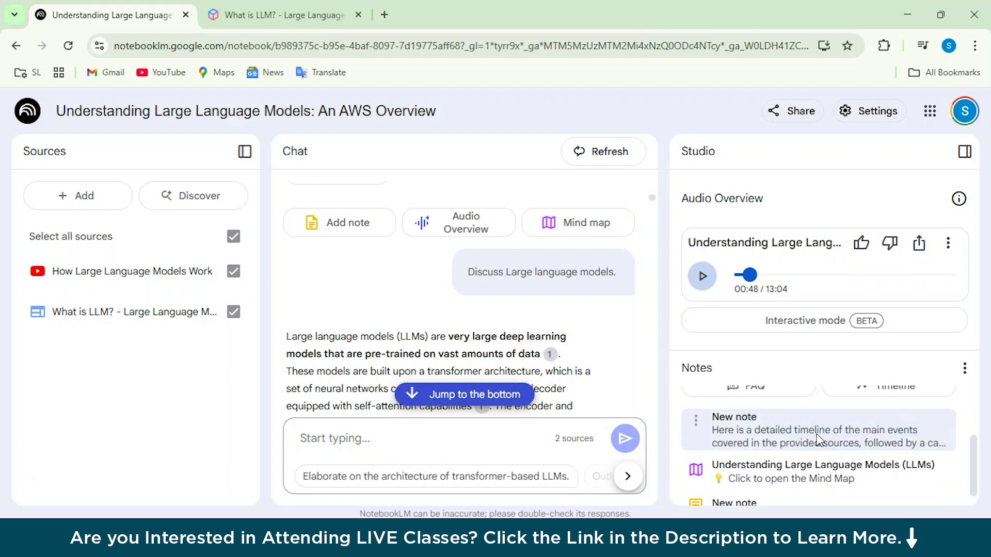
{"action": "left_click", "coordinate": [791, 437]}
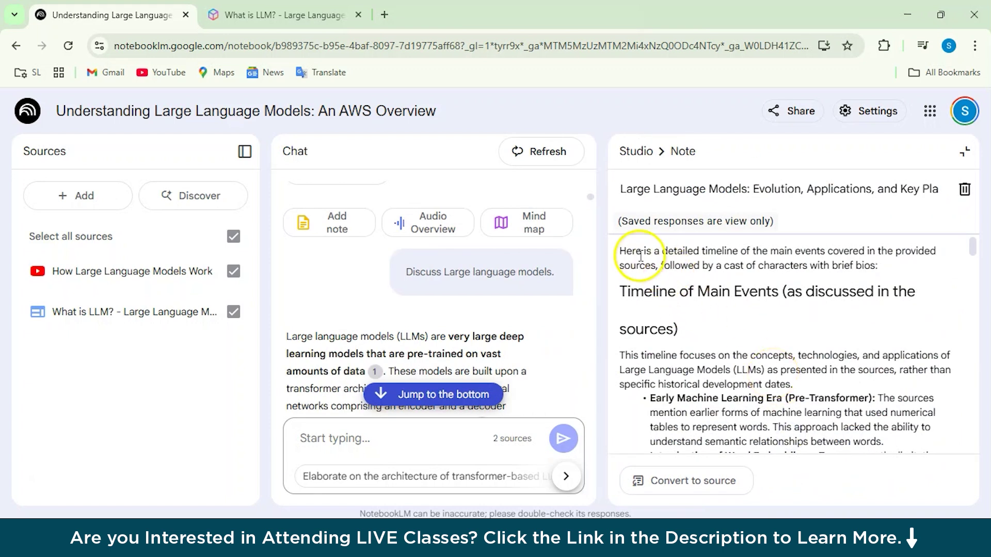
Step: Read the timeline note, highlighting its opening line and the Timeline of Main Events paragraph
{"action": "left_click_drag", "start_coordinate": [639, 254], "coordinate": [906, 255]}
{"action": "left_click", "coordinate": [800, 321]}
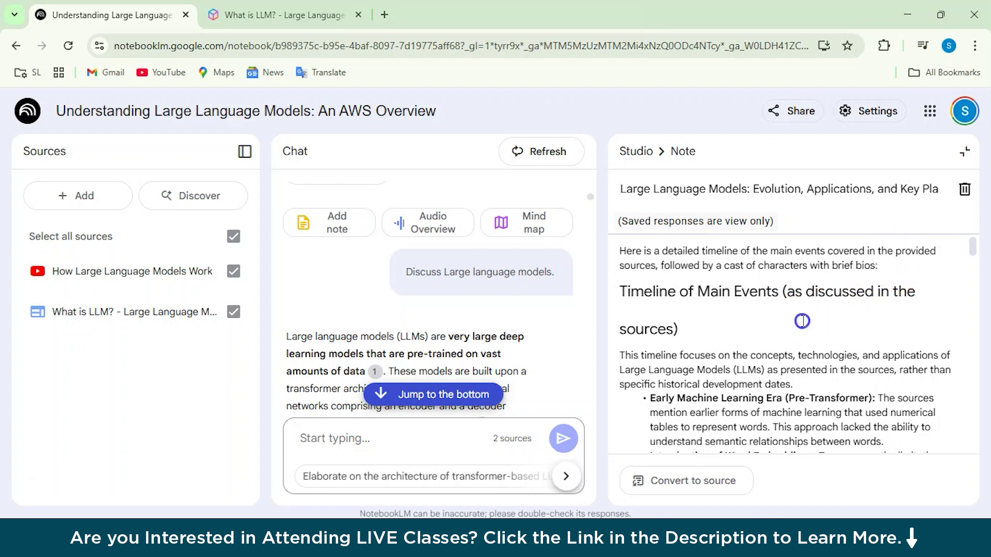
{"action": "scroll", "coordinate": [802, 320], "scroll_direction": "down", "scroll_amount": 2}
{"action": "scroll", "coordinate": [803, 321], "scroll_direction": "up", "scroll_amount": 2}
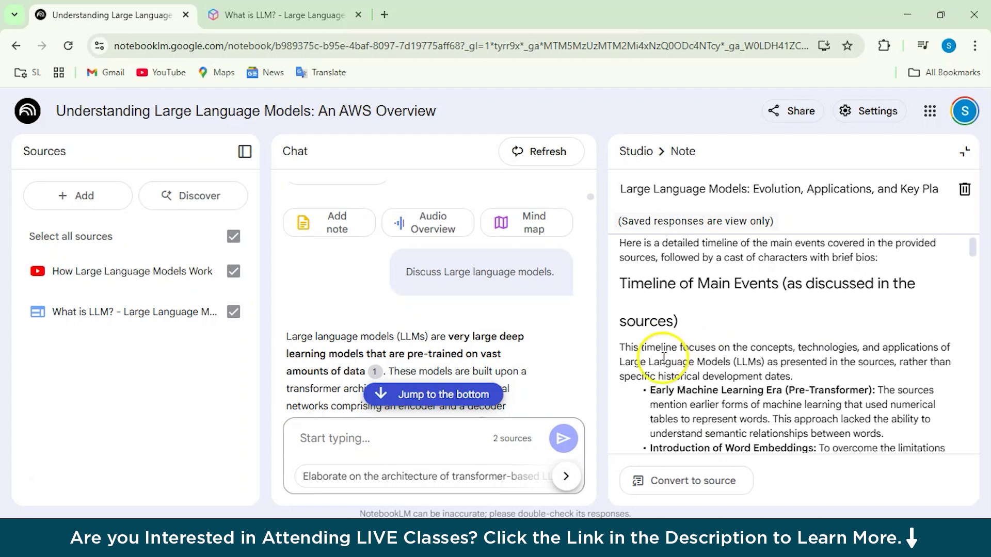
{"action": "left_click_drag", "start_coordinate": [621, 332], "coordinate": [808, 406]}
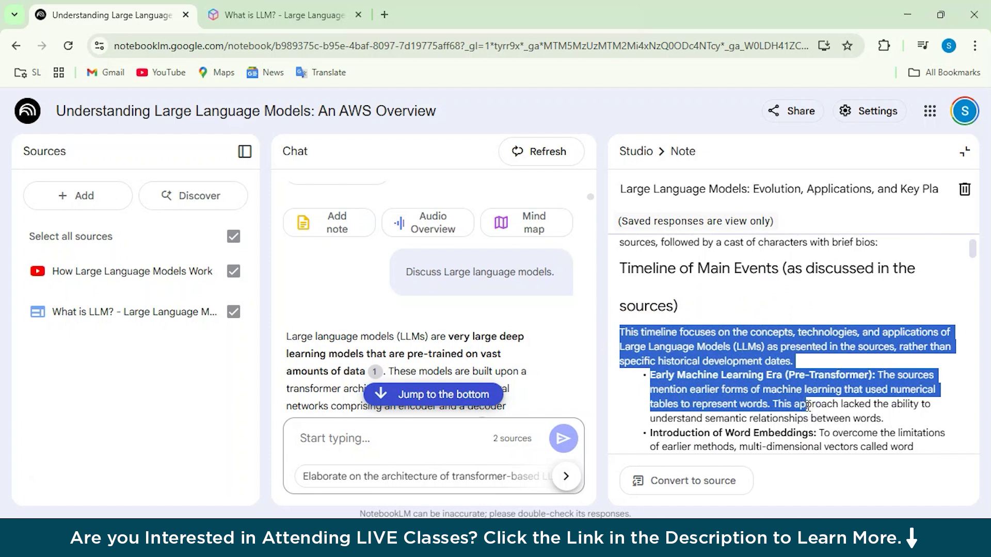
{"action": "left_click", "coordinate": [808, 406]}
{"action": "scroll", "coordinate": [808, 406], "scroll_direction": "down", "scroll_amount": 15}
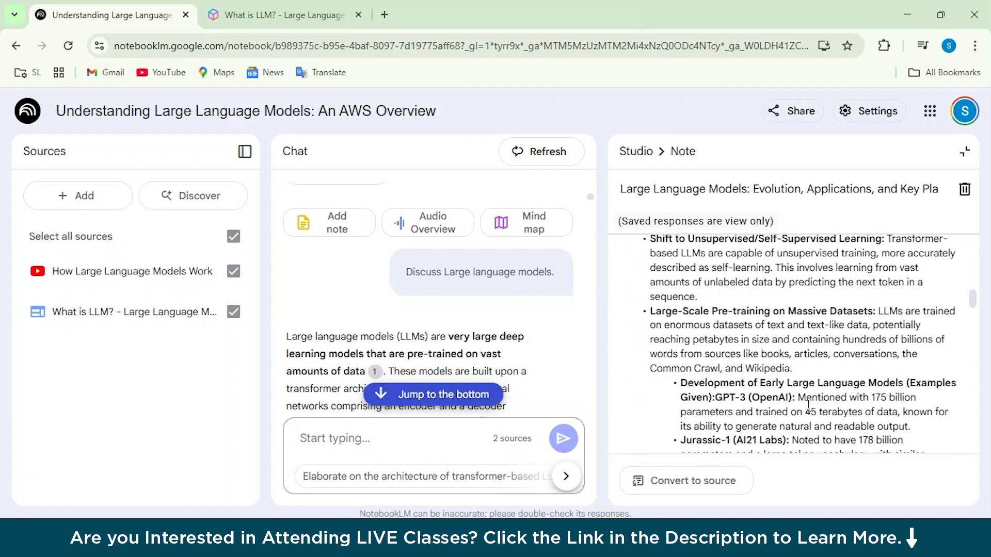
{"action": "scroll", "coordinate": [808, 406], "scroll_direction": "down", "scroll_amount": 10}
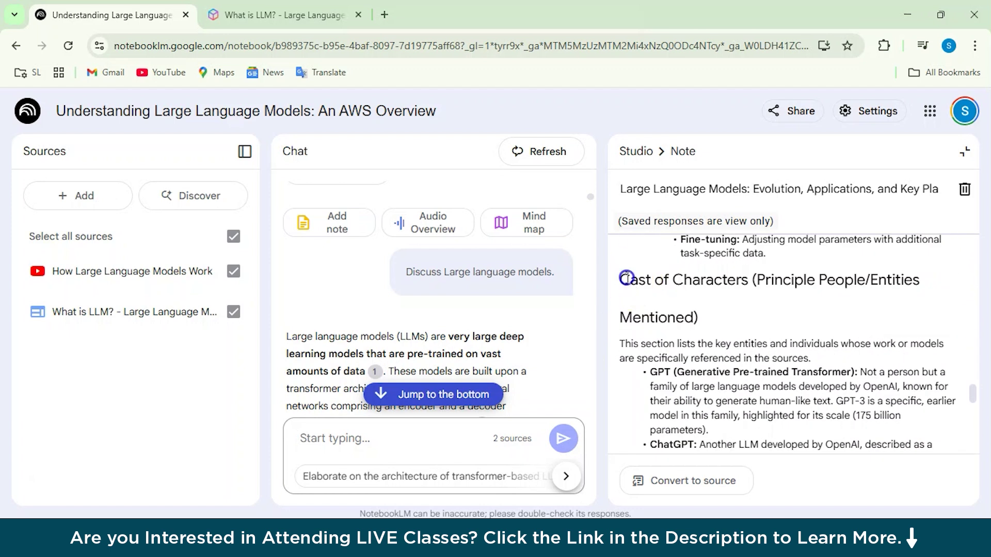
{"action": "left_click", "coordinate": [753, 306]}
{"action": "scroll", "coordinate": [764, 331], "scroll_direction": "down", "scroll_amount": 10}
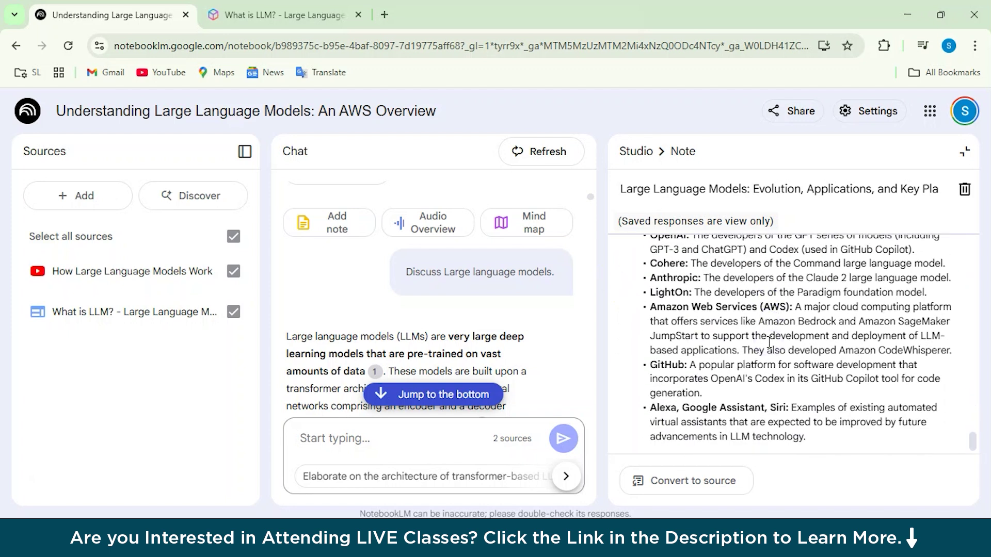
{"action": "scroll", "coordinate": [769, 342], "scroll_direction": "up", "scroll_amount": 20}
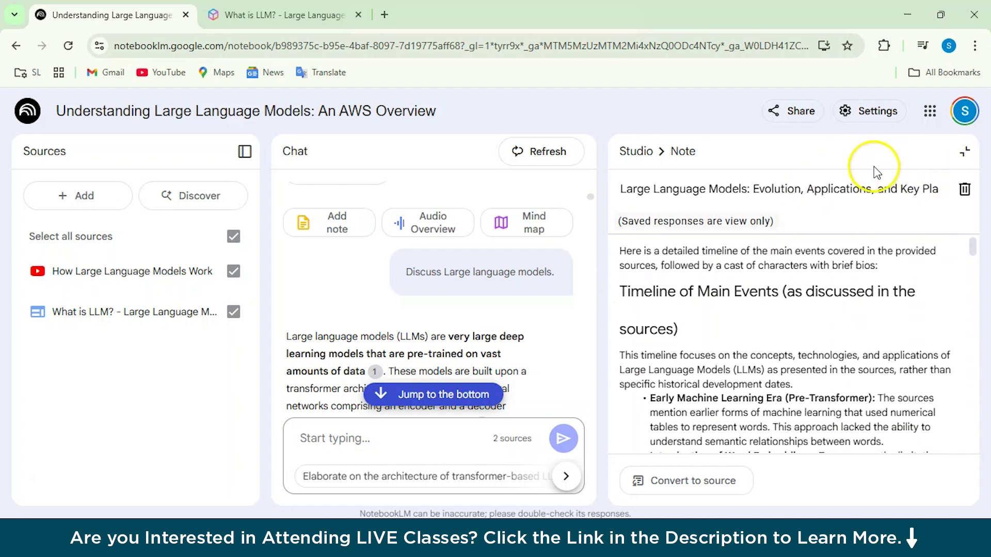
Step: Return to Studio, generate a Briefing doc note from the sources and open it
{"action": "left_click", "coordinate": [646, 153]}
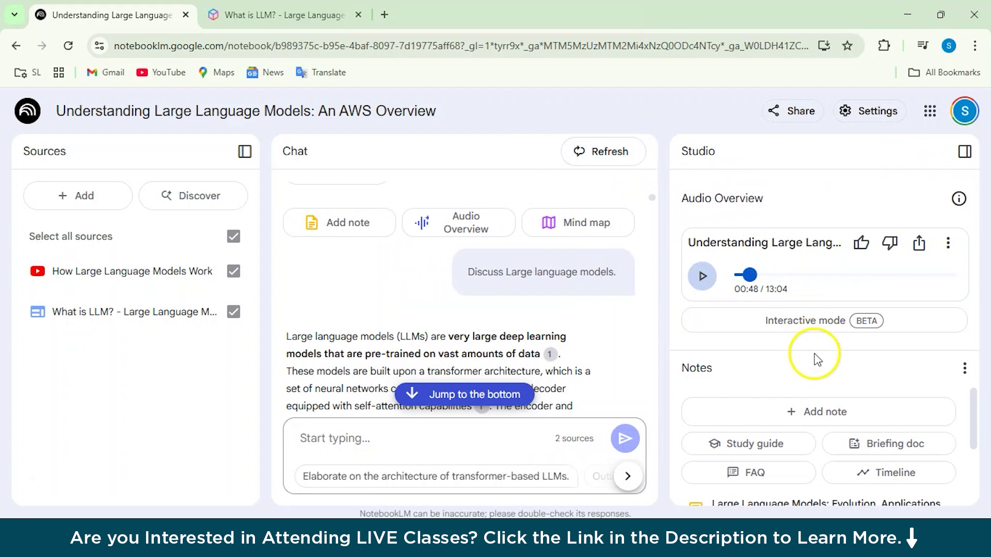
{"action": "left_click", "coordinate": [915, 454]}
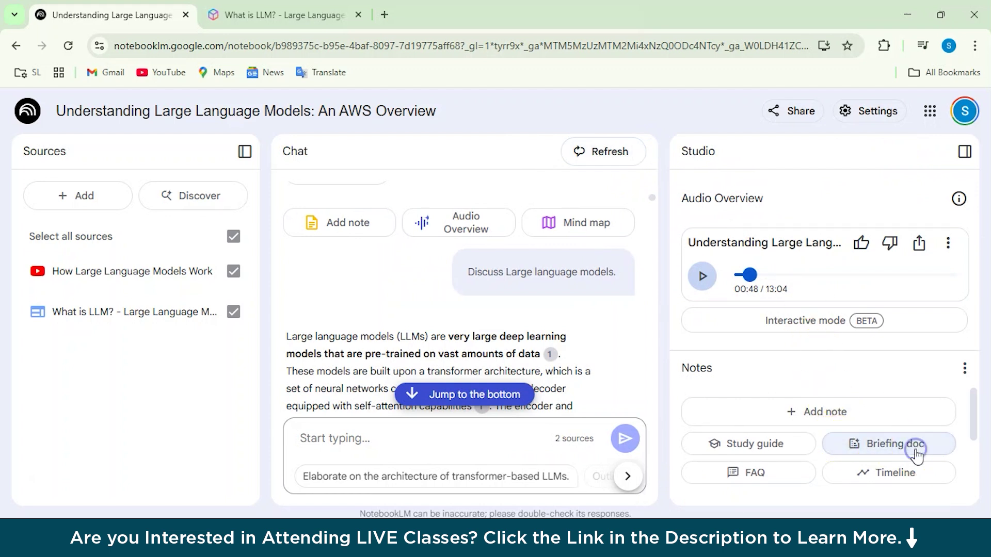
{"action": "scroll", "coordinate": [814, 436], "scroll_direction": "down", "scroll_amount": 3}
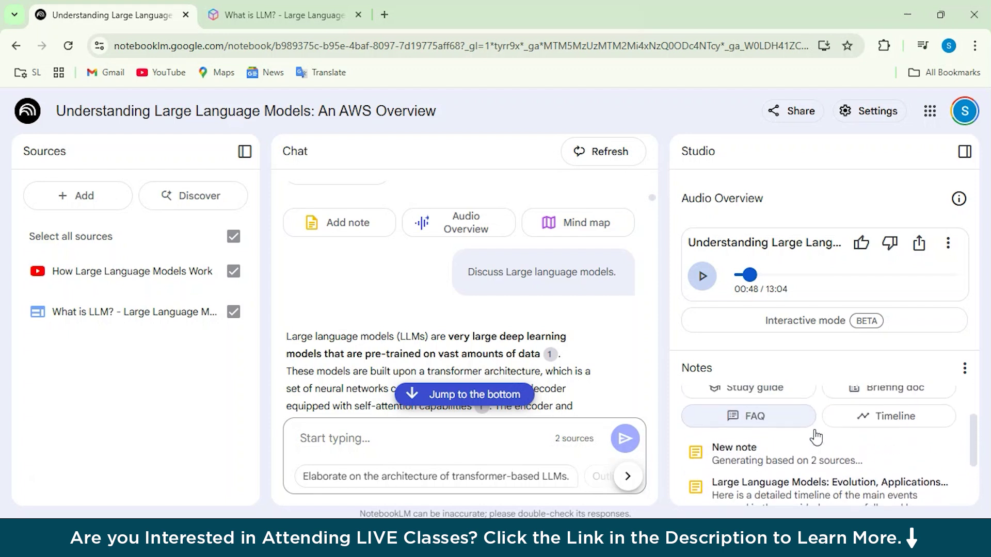
{"action": "scroll", "coordinate": [816, 437], "scroll_direction": "down", "scroll_amount": 1}
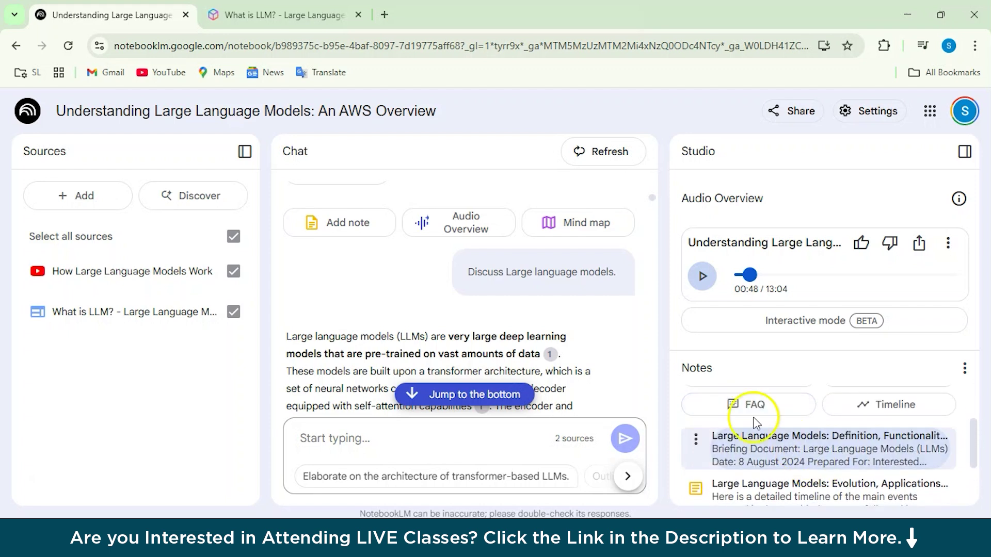
{"action": "left_click", "coordinate": [763, 453]}
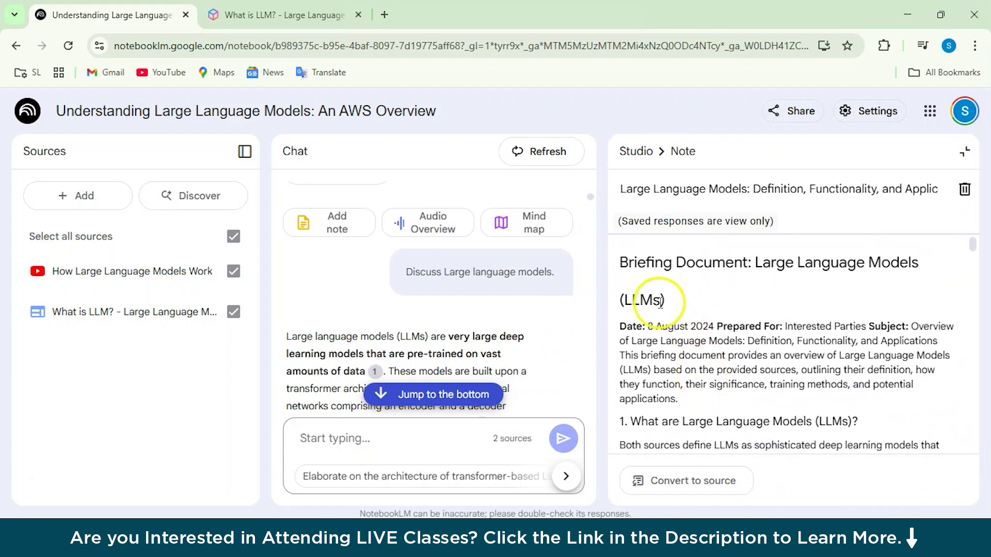
Step: Read the briefing note 'Large Language Models: Definition…' to the end, then close it
{"action": "left_click_drag", "start_coordinate": [631, 340], "coordinate": [791, 342]}
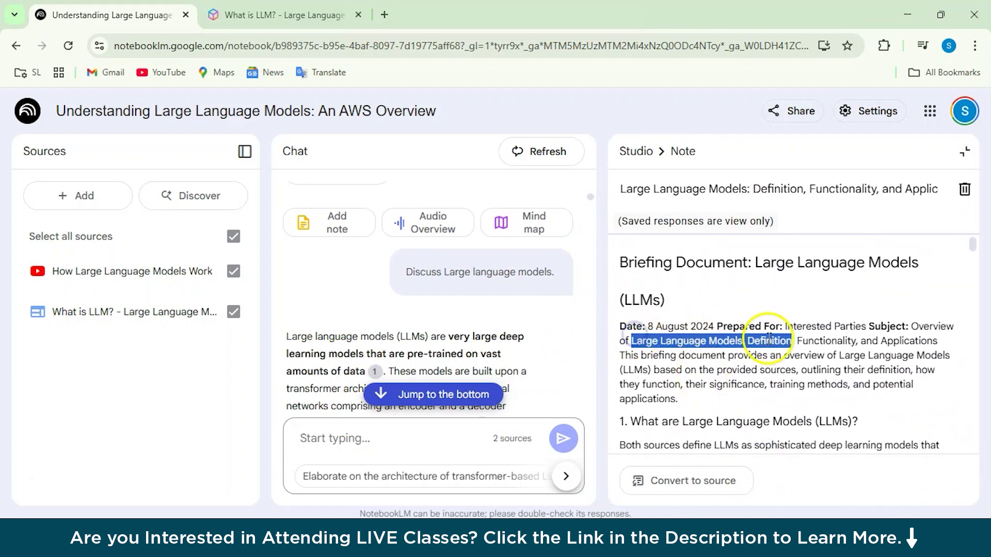
{"action": "left_click", "coordinate": [820, 336]}
{"action": "scroll", "coordinate": [816, 346], "scroll_direction": "down", "scroll_amount": 3}
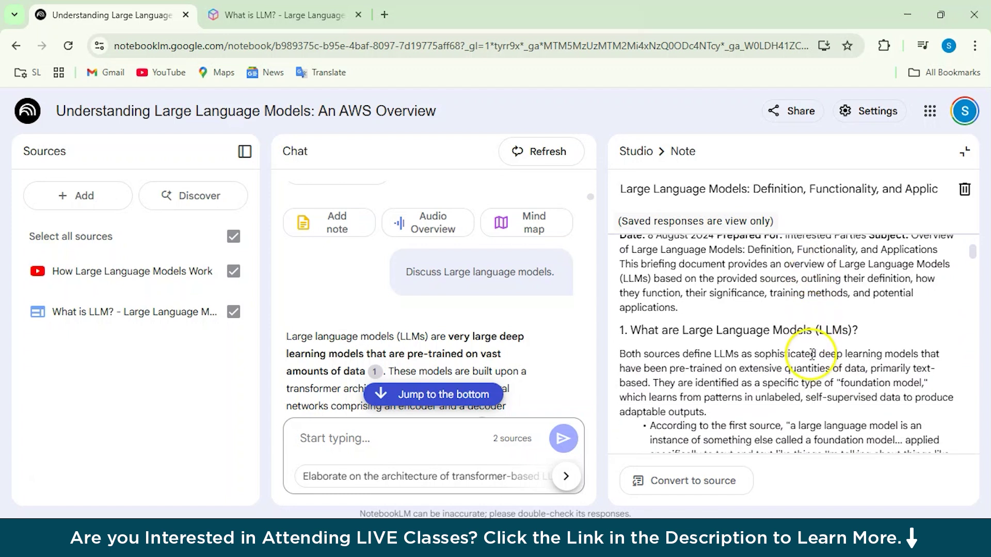
{"action": "left_click_drag", "start_coordinate": [663, 332], "coordinate": [770, 331]}
{"action": "scroll", "coordinate": [758, 343], "scroll_direction": "down", "scroll_amount": 3}
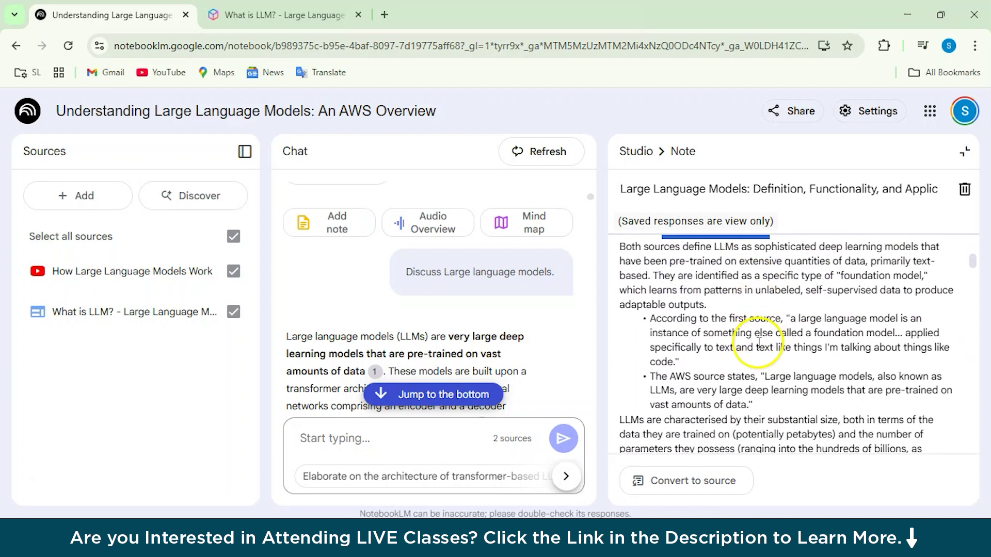
{"action": "scroll", "coordinate": [758, 343], "scroll_direction": "down", "scroll_amount": 3}
{"action": "scroll", "coordinate": [757, 316], "scroll_direction": "down", "scroll_amount": 3}
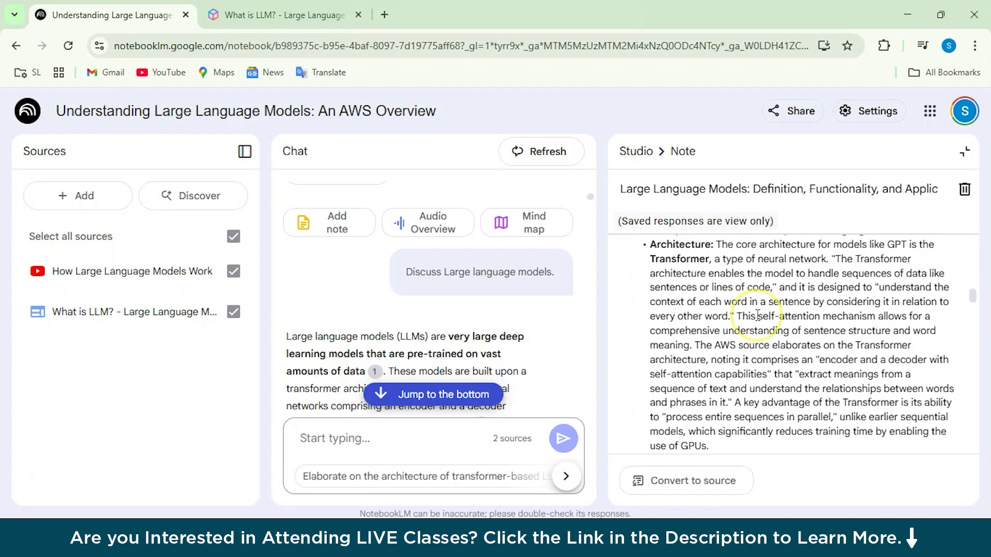
{"action": "scroll", "coordinate": [757, 316], "scroll_direction": "down", "scroll_amount": 5}
{"action": "scroll", "coordinate": [740, 325], "scroll_direction": "down", "scroll_amount": 3}
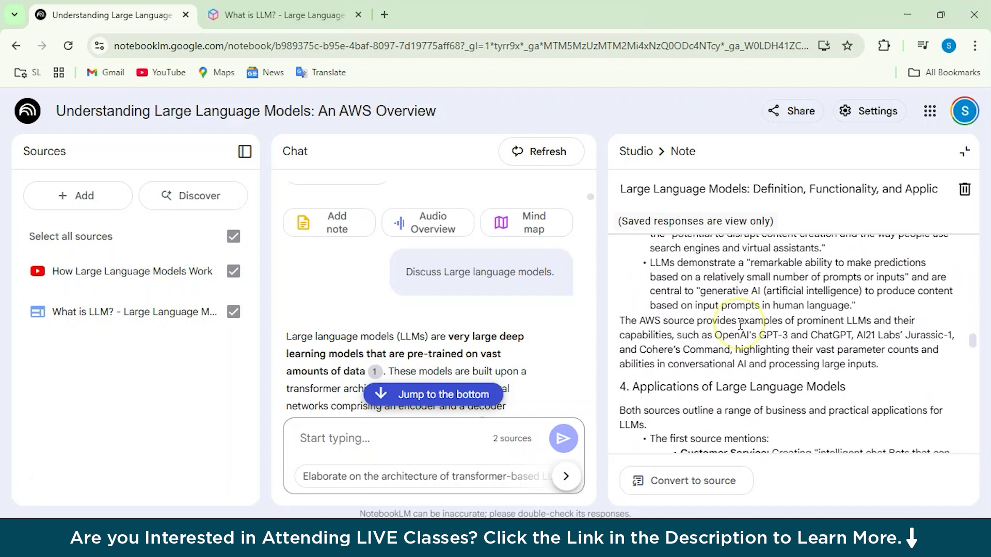
{"action": "scroll", "coordinate": [741, 325], "scroll_direction": "down", "scroll_amount": 10}
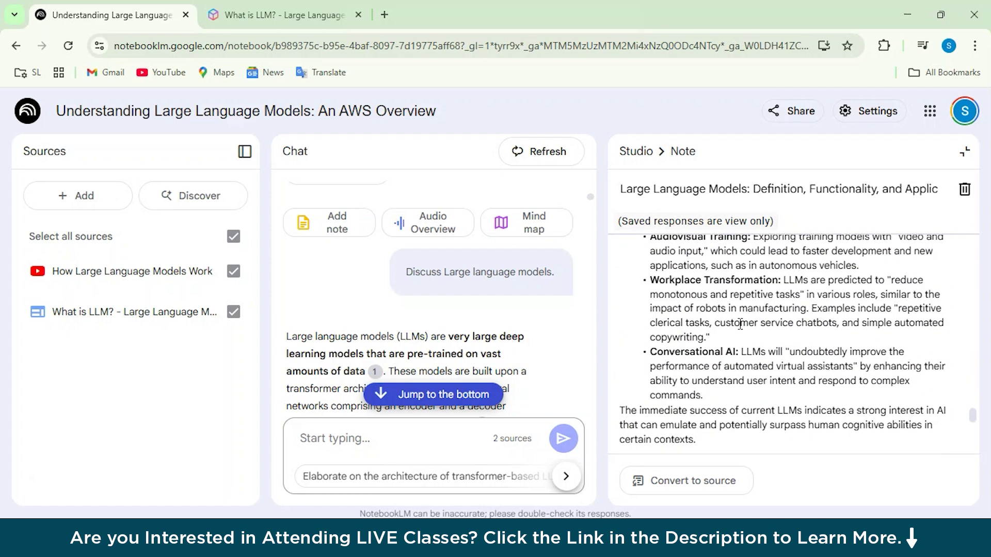
{"action": "left_click", "coordinate": [965, 152]}
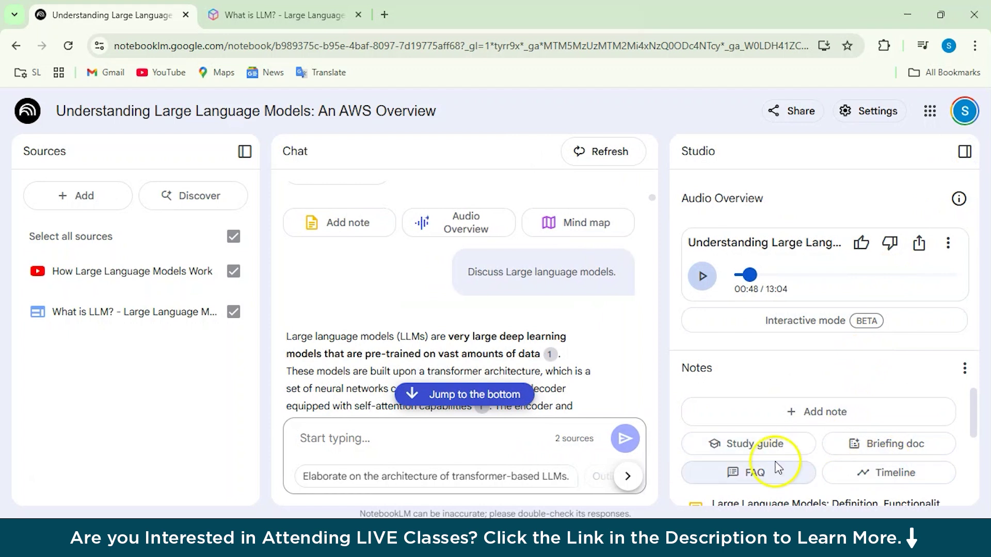
Step: Generate an FAQ note from both sources and open 'Large Language Models: Answering Your Key Questions'
{"action": "left_click", "coordinate": [754, 474]}
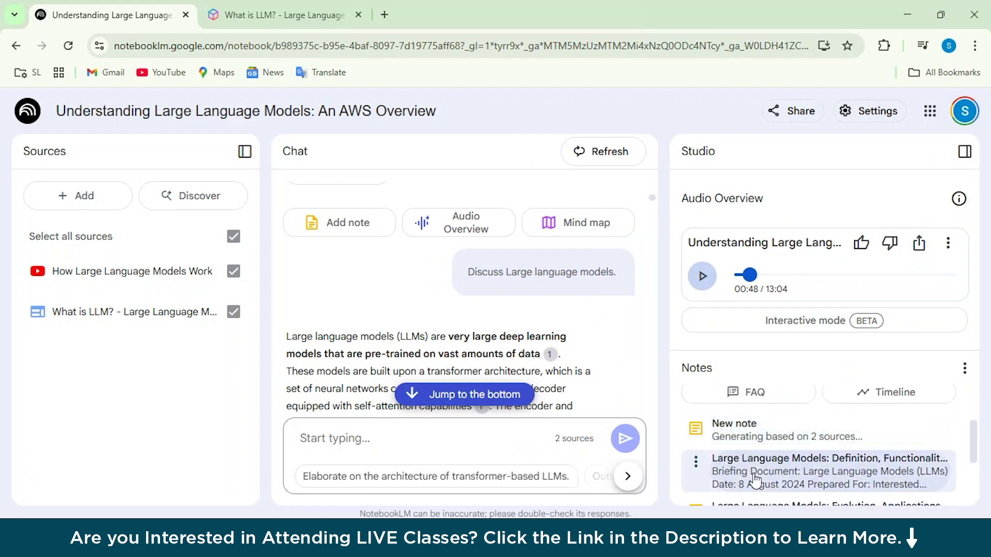
{"action": "left_click", "coordinate": [757, 431]}
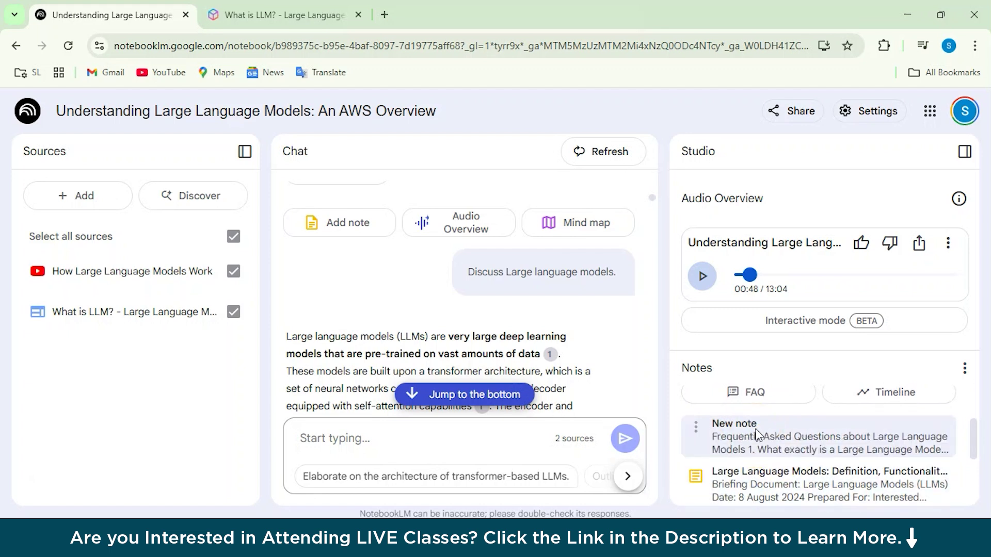
{"action": "left_click", "coordinate": [757, 434]}
Step: Read the FAQ, highlighting the Frequently Asked Questions heading and the first questions in turn
{"action": "left_click_drag", "start_coordinate": [617, 261], "coordinate": [849, 320]}
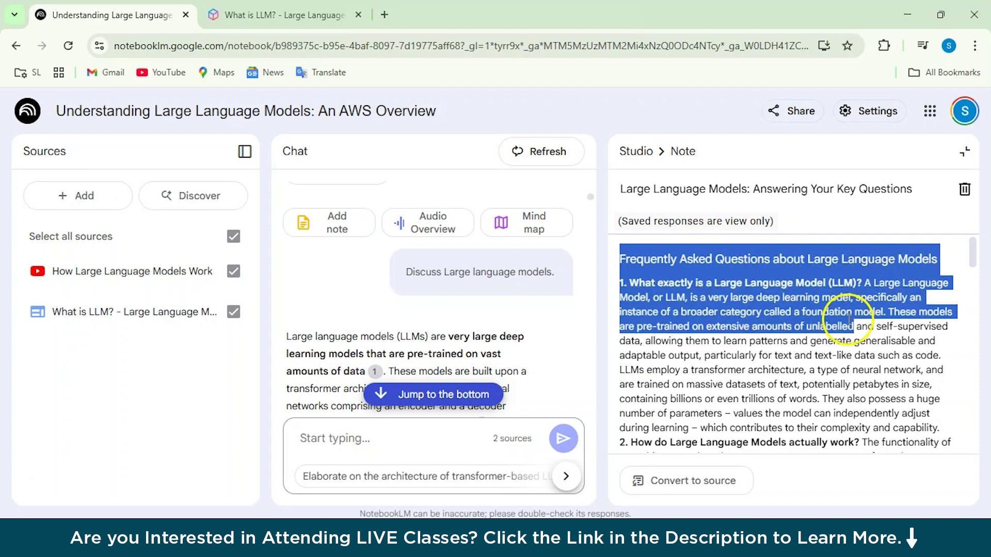
{"action": "left_click", "coordinate": [767, 343]}
{"action": "scroll", "coordinate": [767, 343], "scroll_direction": "down", "scroll_amount": 1}
{"action": "scroll", "coordinate": [665, 273], "scroll_direction": "up", "scroll_amount": 1}
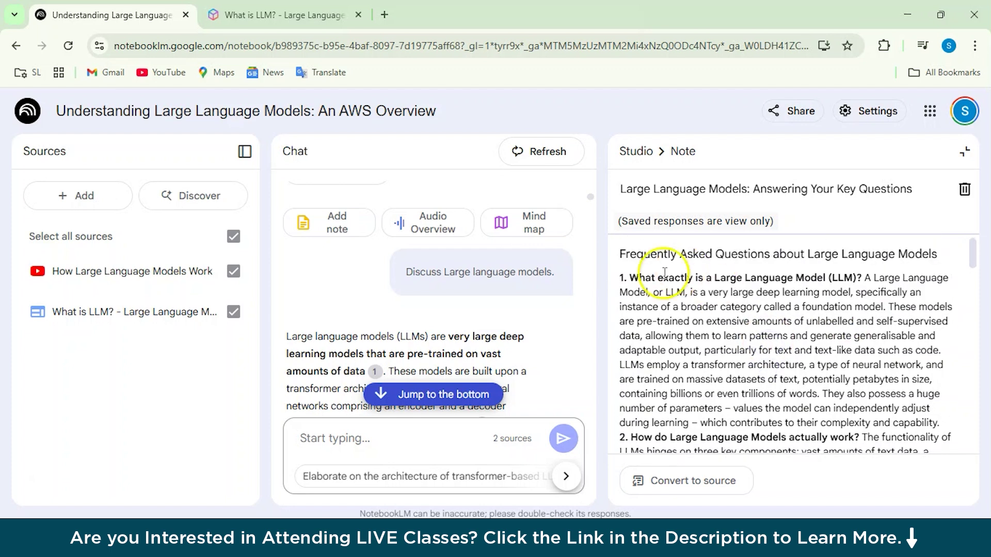
{"action": "left_click_drag", "start_coordinate": [624, 278], "coordinate": [882, 278]}
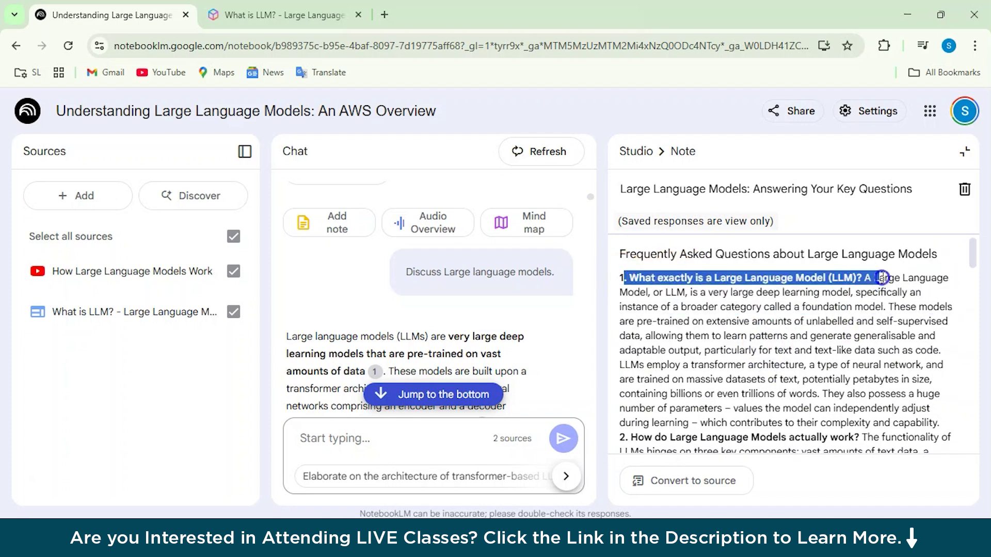
{"action": "left_click", "coordinate": [754, 362]}
{"action": "scroll", "coordinate": [754, 361], "scroll_direction": "down", "scroll_amount": 2}
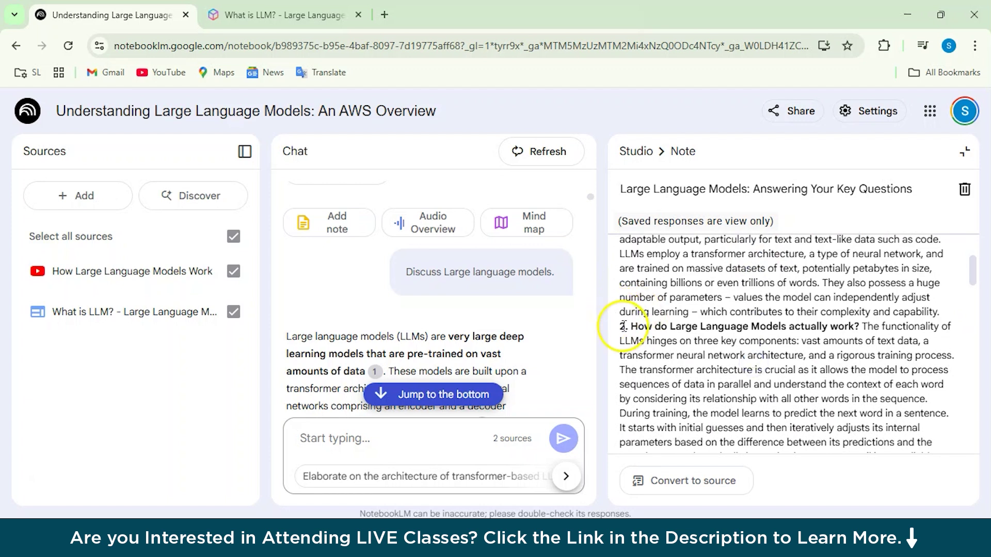
{"action": "left_click_drag", "start_coordinate": [623, 326], "coordinate": [857, 326]}
{"action": "left_click", "coordinate": [852, 320]}
{"action": "scroll", "coordinate": [836, 333], "scroll_direction": "down", "scroll_amount": 3}
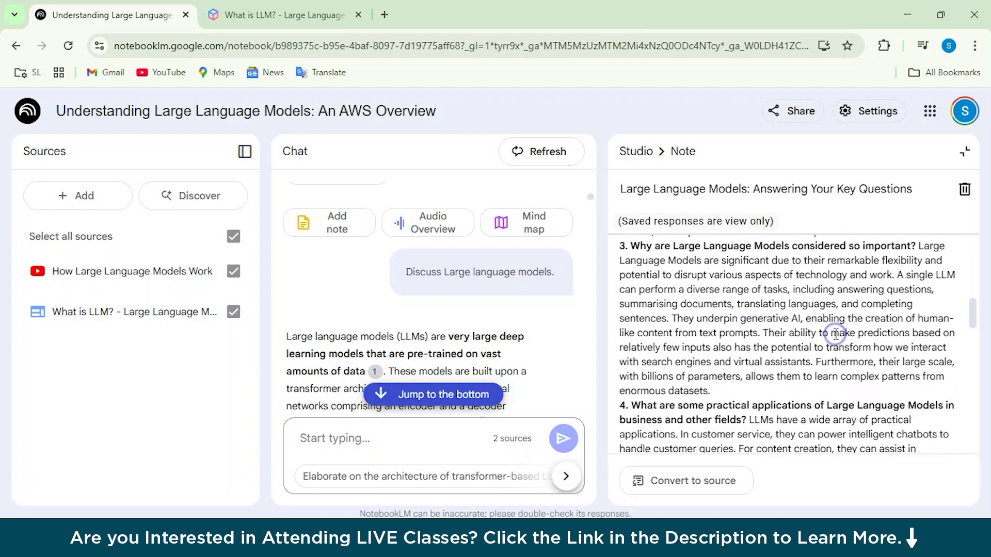
{"action": "scroll", "coordinate": [836, 333], "scroll_direction": "down", "scroll_amount": 1}
{"action": "left_click_drag", "start_coordinate": [626, 356], "coordinate": [740, 375]}
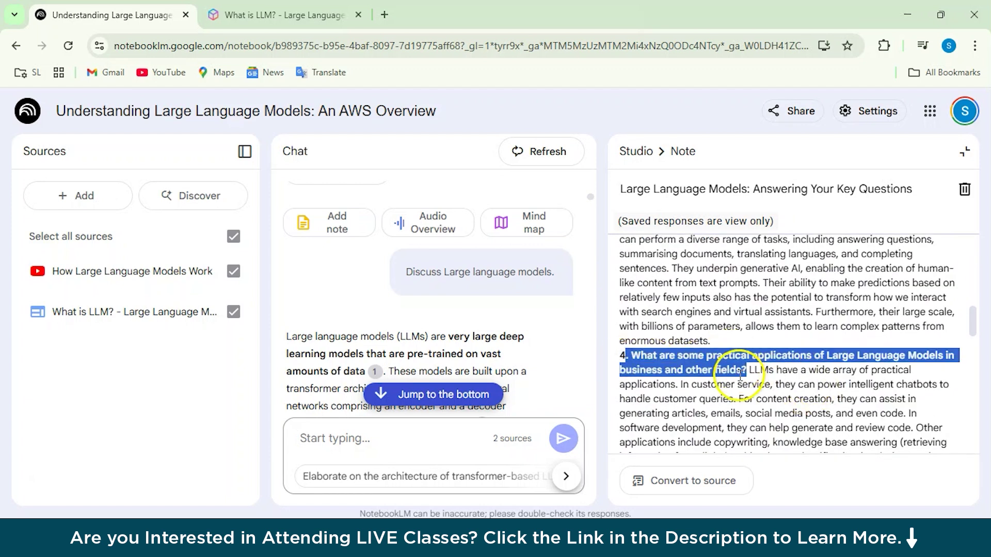
Step: Read the FAQ note through question 8 on Amazon Bedrock and SageMaker JumpStart
{"action": "left_click", "coordinate": [759, 376]}
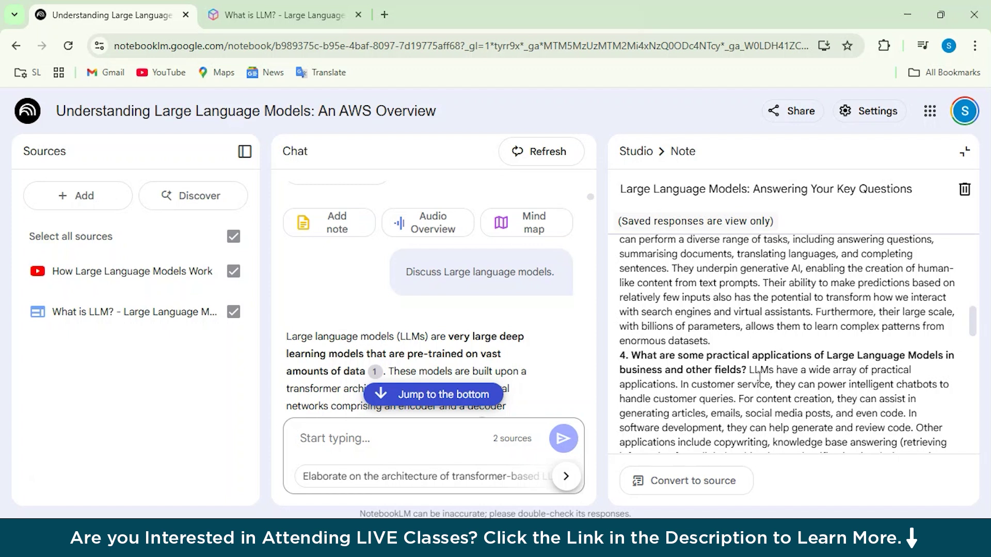
{"action": "scroll", "coordinate": [760, 378], "scroll_direction": "up", "scroll_amount": 5}
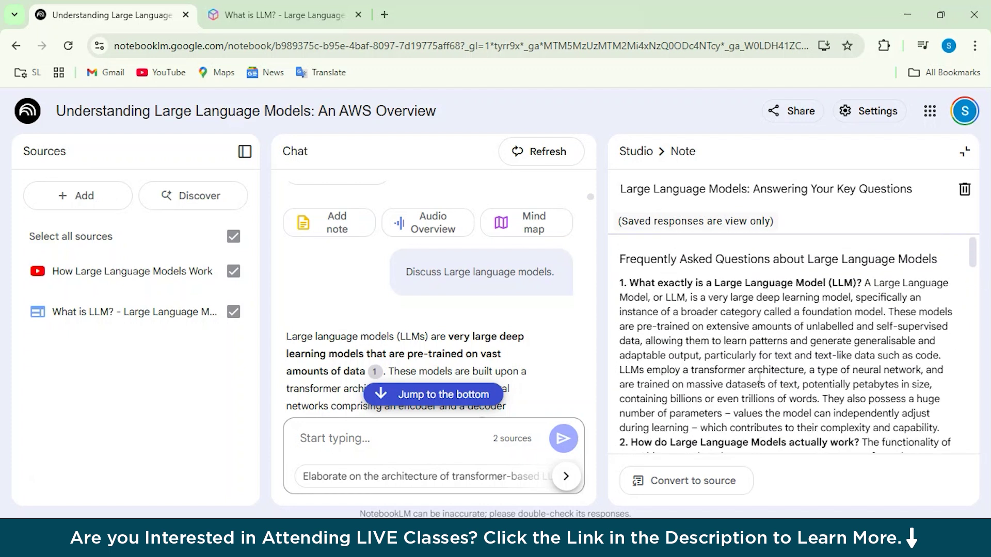
{"action": "scroll", "coordinate": [759, 377], "scroll_direction": "down", "scroll_amount": 15}
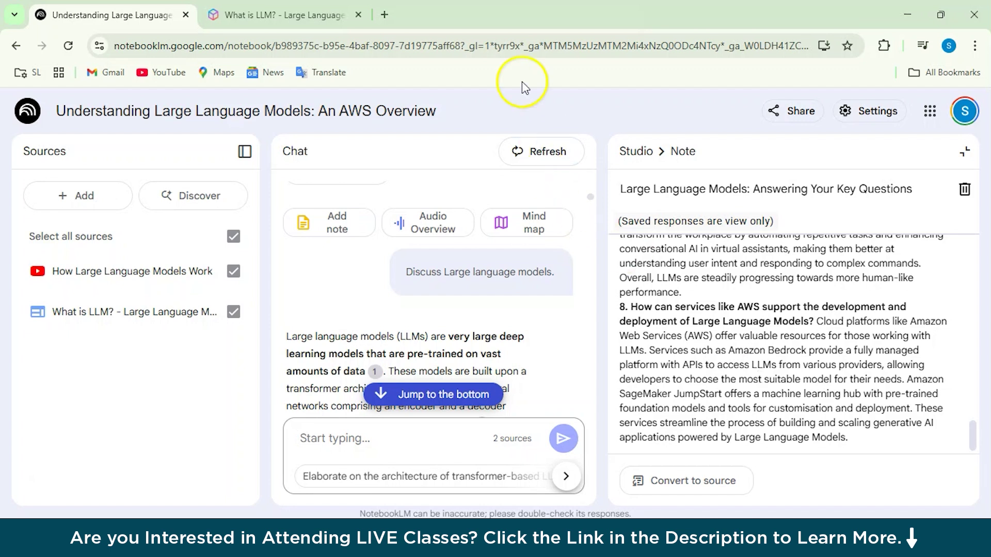
Step: Search Google for 'notion ai' in a new browser tab
{"action": "left_click", "coordinate": [290, 18]}
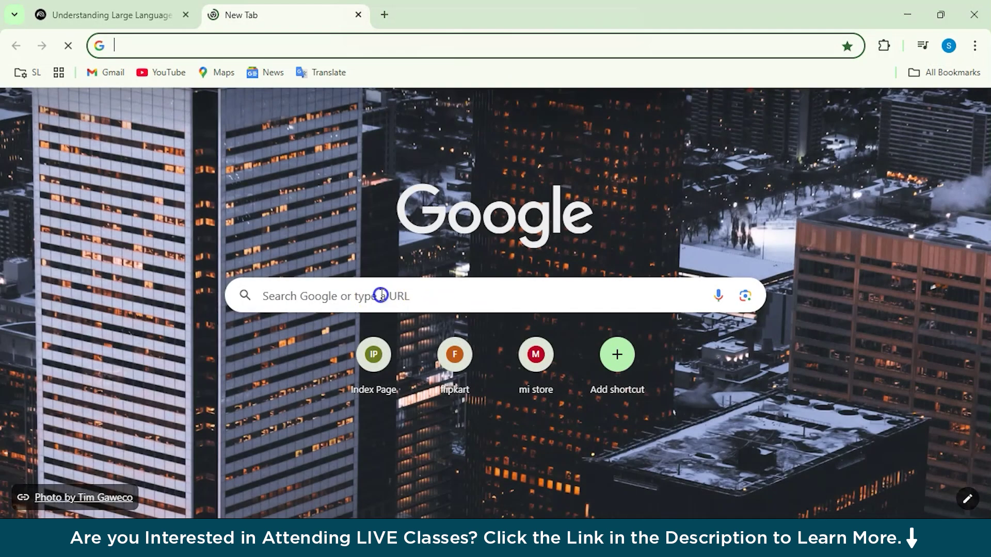
{"action": "left_click", "coordinate": [382, 295]}
{"action": "type", "text": "notion ai"}
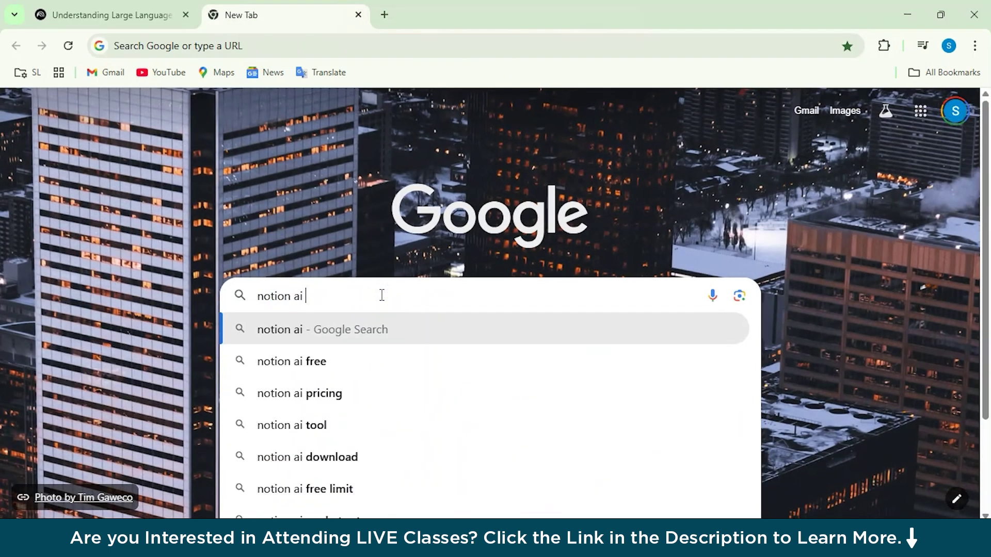
{"action": "key", "text": "Return"}
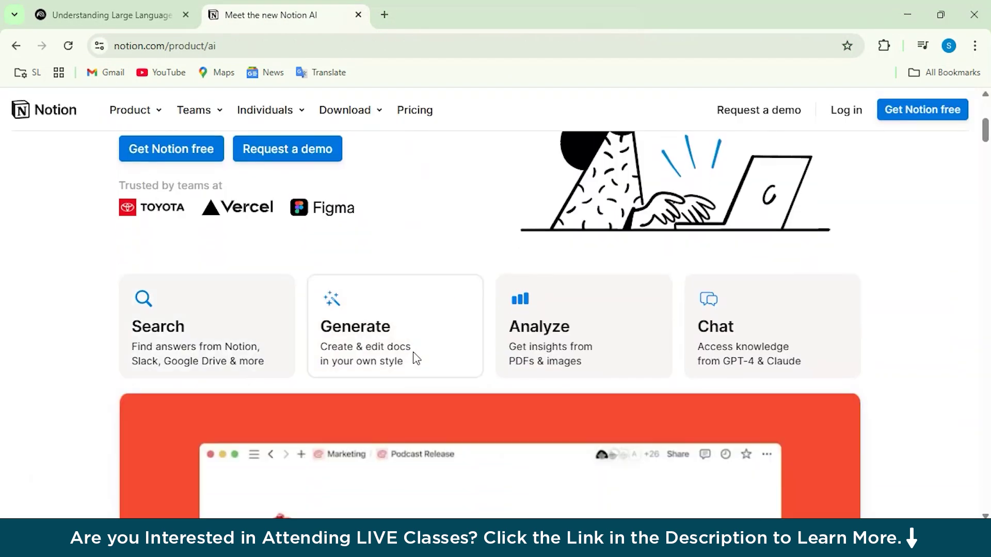
Step: Check Notion AI's per-member pricing on notion.com/product/ai, then return to the NotebookLM notebook
{"action": "scroll", "coordinate": [412, 355], "scroll_direction": "down", "scroll_amount": 6}
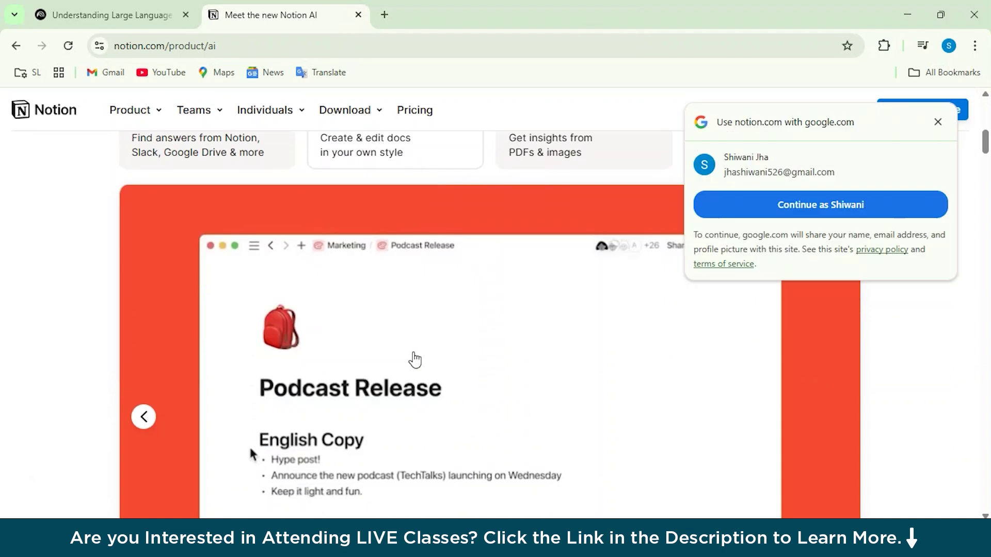
{"action": "scroll", "coordinate": [415, 360], "scroll_direction": "down", "scroll_amount": 5}
{"action": "scroll", "coordinate": [415, 360], "scroll_direction": "down", "scroll_amount": 3}
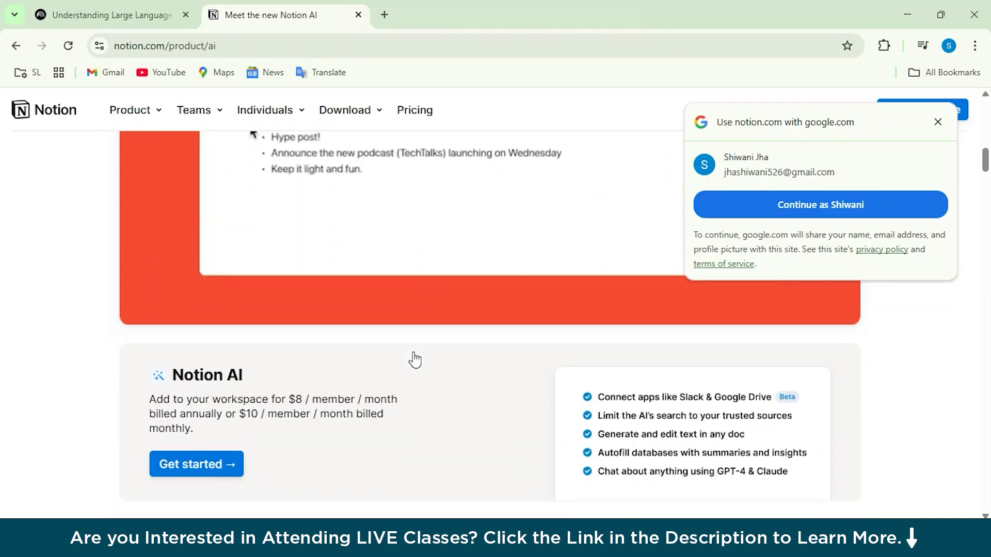
{"action": "scroll", "coordinate": [443, 344], "scroll_direction": "down", "scroll_amount": 7}
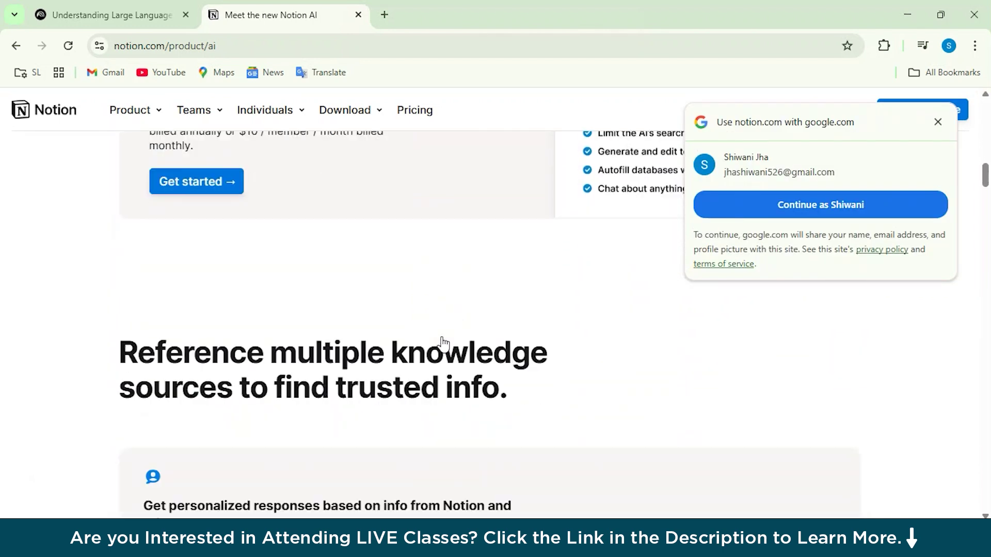
{"action": "scroll", "coordinate": [443, 345], "scroll_direction": "up", "scroll_amount": 2}
{"action": "scroll", "coordinate": [443, 344], "scroll_direction": "up", "scroll_amount": 15}
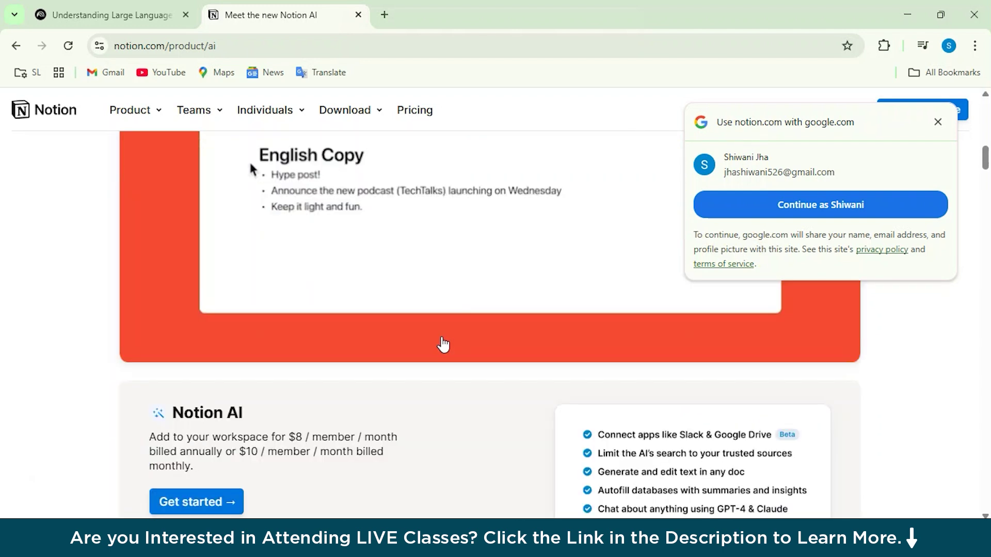
{"action": "left_click", "coordinate": [420, 321]}
{"action": "left_click", "coordinate": [111, 15]}
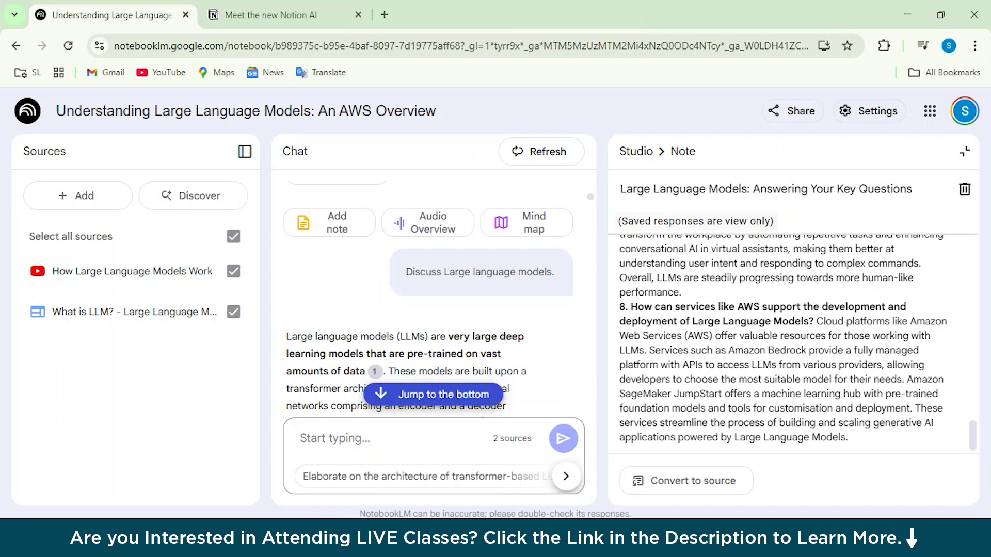
Step: Choose Upgrade to Plus from Settings to open the Google One AI Premium plan page
{"action": "scroll", "coordinate": [787, 343], "scroll_direction": "up", "scroll_amount": 10}
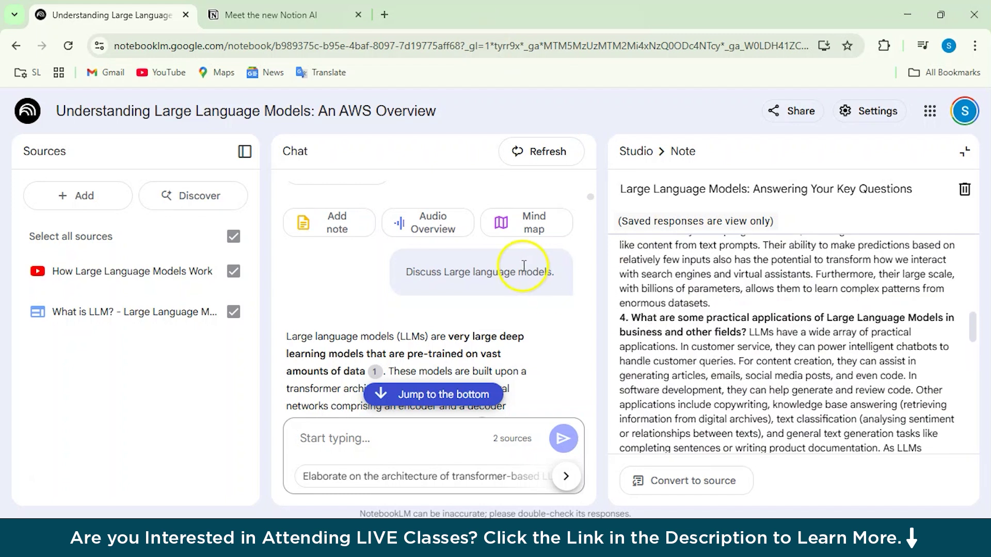
{"action": "scroll", "coordinate": [458, 288], "scroll_direction": "up", "scroll_amount": 5}
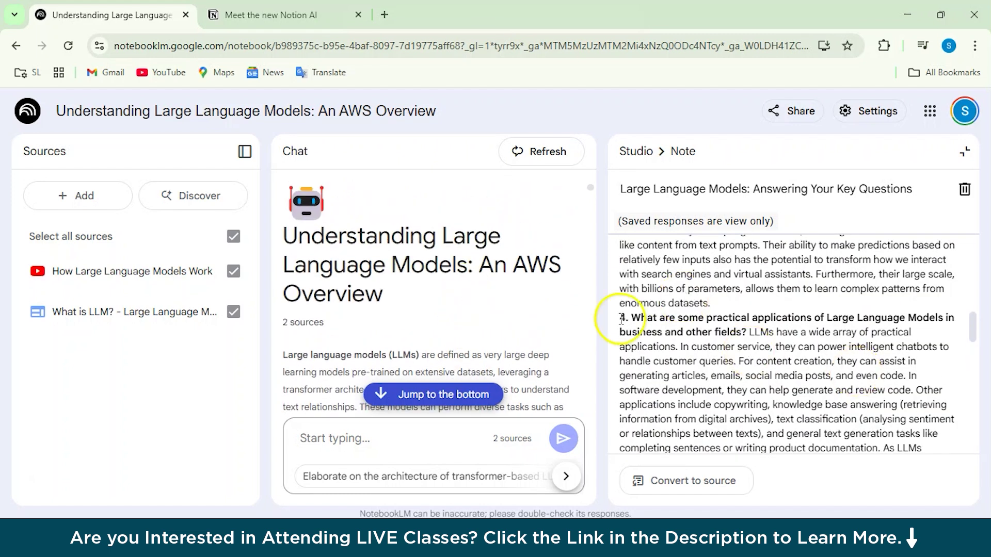
{"action": "scroll", "coordinate": [398, 245], "scroll_direction": "up", "scroll_amount": 1}
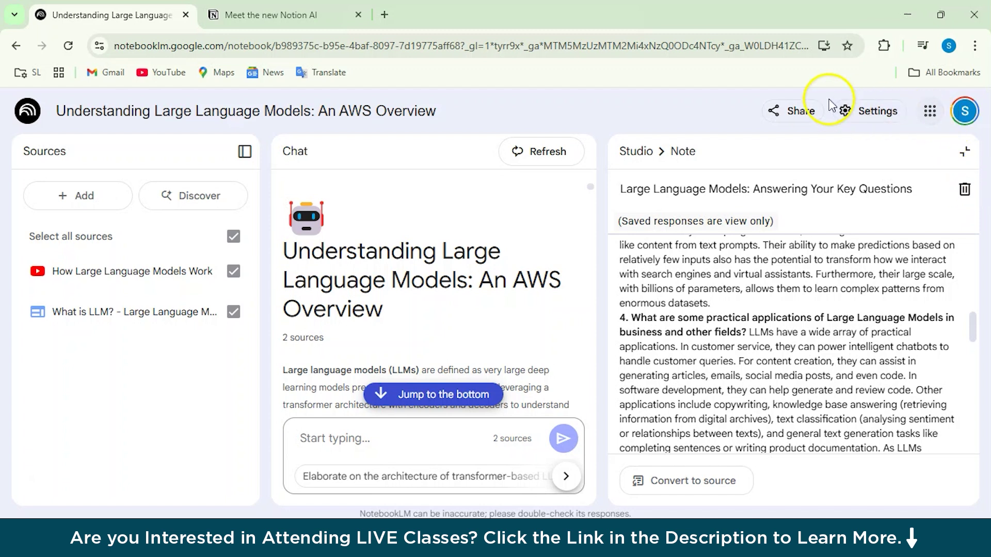
{"action": "left_click", "coordinate": [943, 115]}
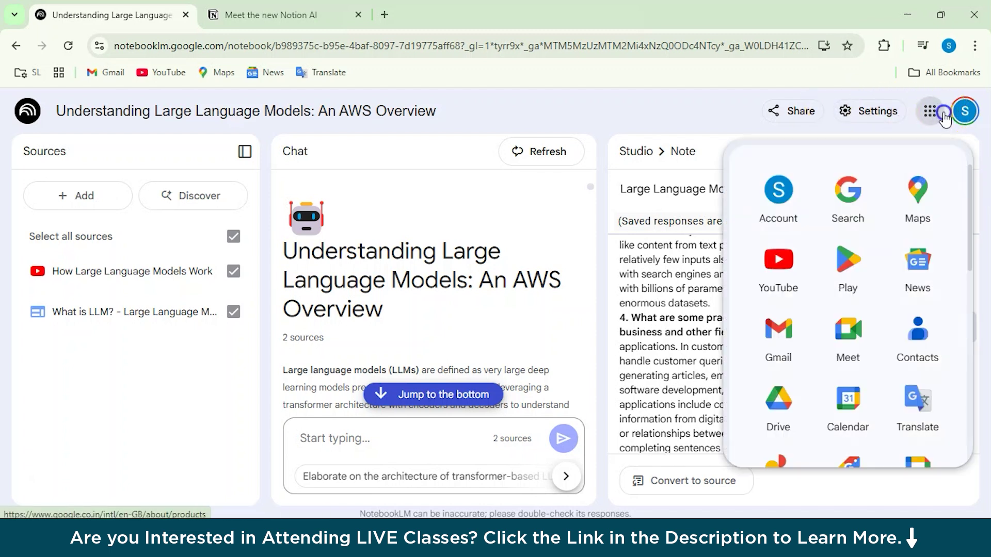
{"action": "left_click", "coordinate": [876, 122]}
{"action": "left_click", "coordinate": [861, 122]}
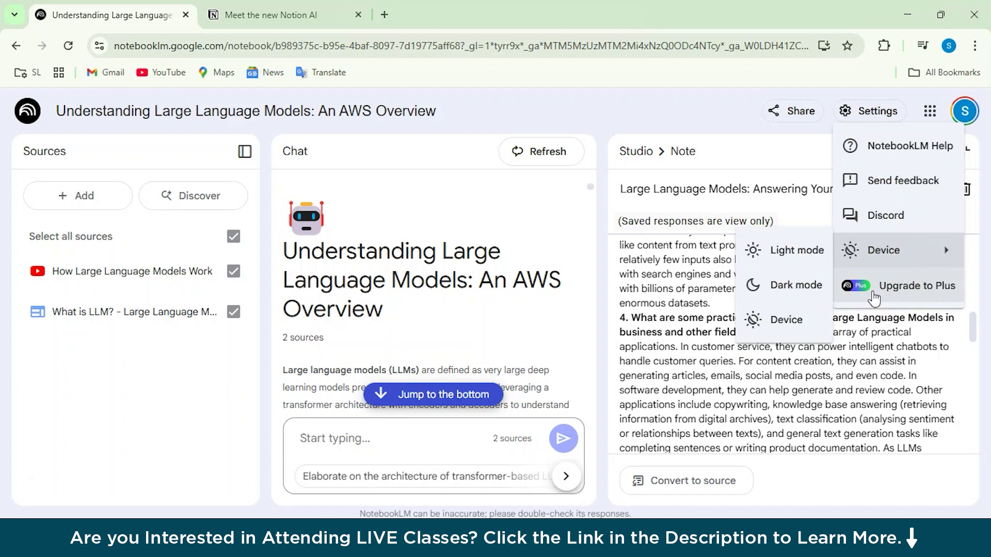
{"action": "left_click", "coordinate": [873, 297]}
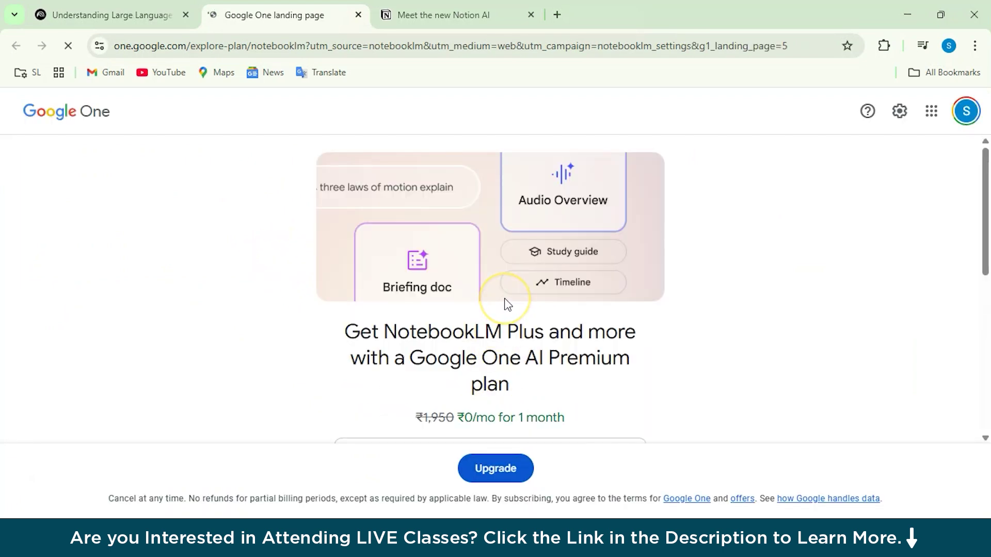
{"action": "scroll", "coordinate": [506, 299], "scroll_direction": "down", "scroll_amount": 1}
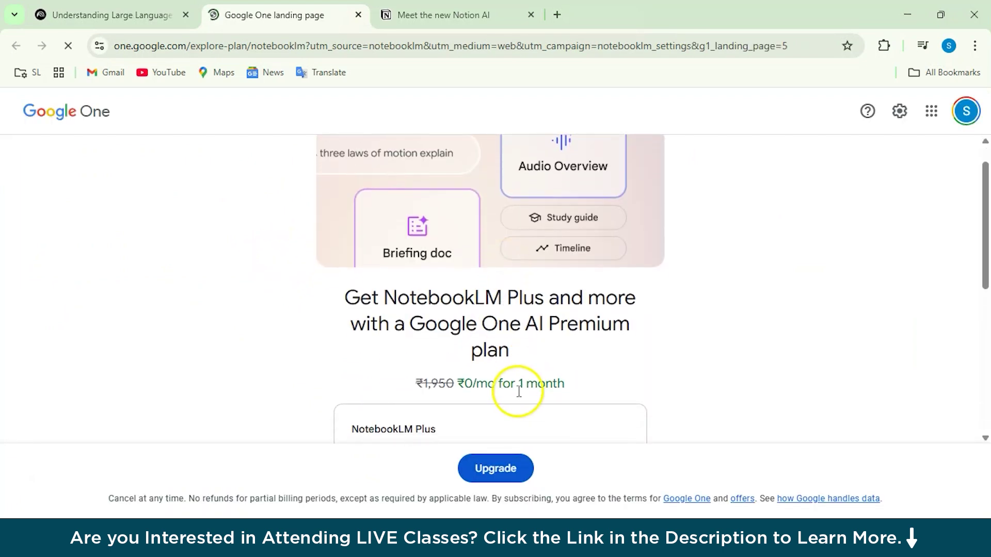
{"action": "left_click", "coordinate": [359, 309]}
{"action": "left_click_drag", "start_coordinate": [359, 309], "coordinate": [571, 303]}
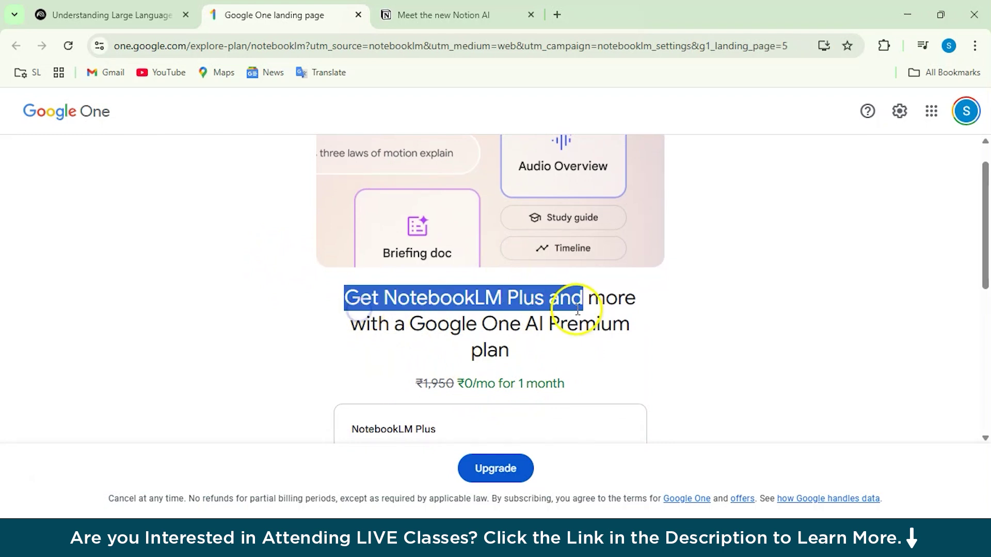
{"action": "scroll", "coordinate": [599, 358], "scroll_direction": "down", "scroll_amount": 4}
{"action": "scroll", "coordinate": [540, 413], "scroll_direction": "down", "scroll_amount": 3}
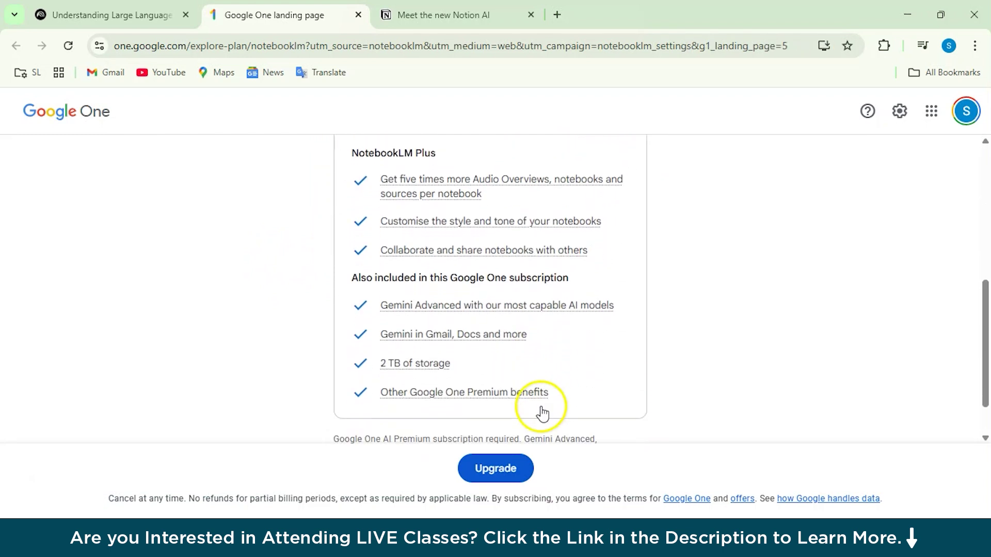
{"action": "scroll", "coordinate": [542, 413], "scroll_direction": "up", "scroll_amount": 1}
{"action": "scroll", "coordinate": [541, 412], "scroll_direction": "up", "scroll_amount": 1}
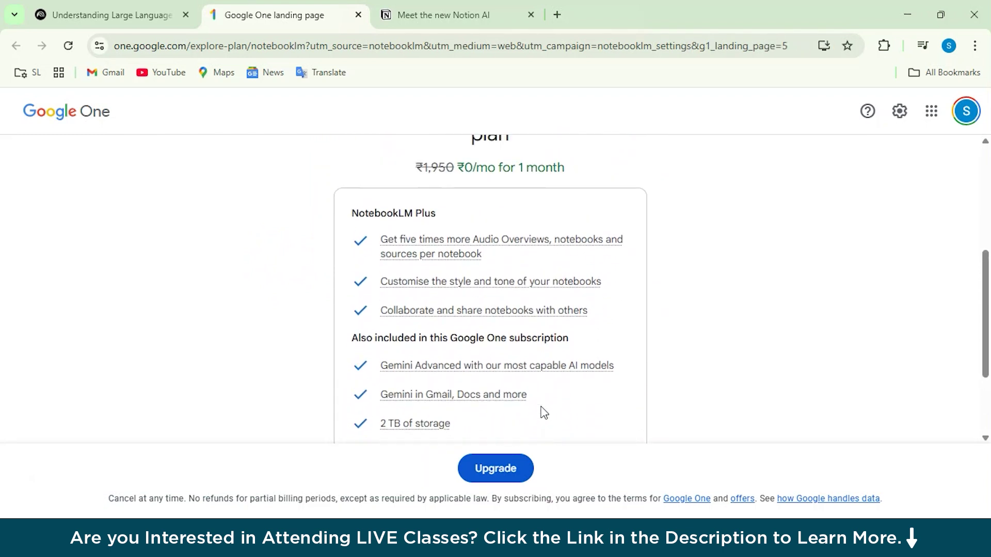
{"action": "left_click_drag", "start_coordinate": [349, 228], "coordinate": [582, 350]}
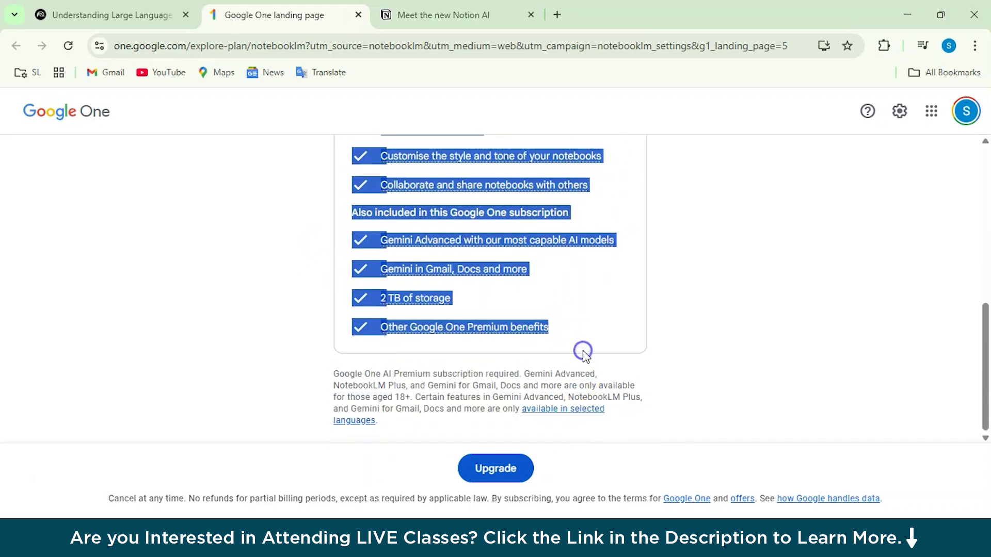
{"action": "left_click", "coordinate": [584, 325]}
{"action": "scroll", "coordinate": [584, 325], "scroll_direction": "up", "scroll_amount": 1}
{"action": "scroll", "coordinate": [584, 325], "scroll_direction": "up", "scroll_amount": 1}
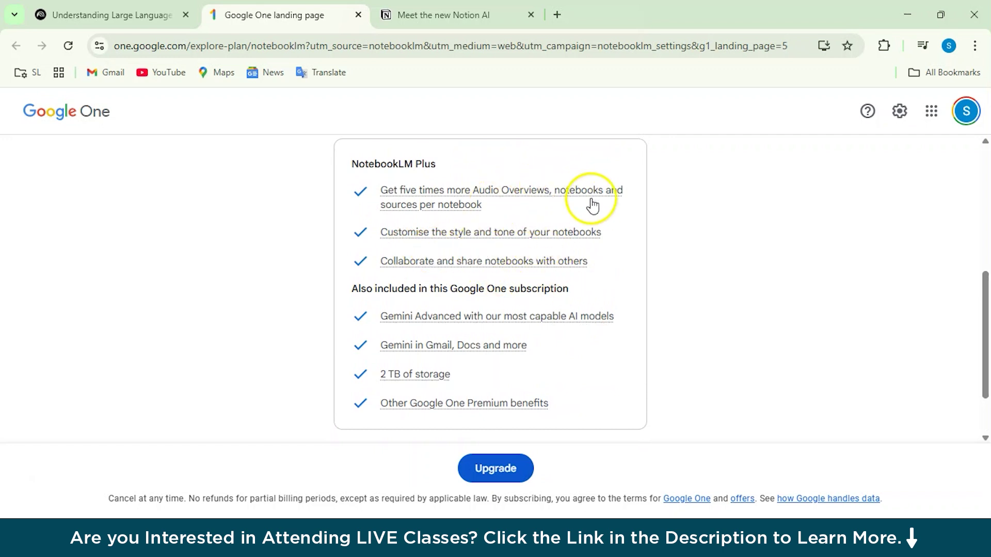
{"action": "scroll", "coordinate": [531, 403], "scroll_direction": "down", "scroll_amount": 1}
{"action": "scroll", "coordinate": [531, 399], "scroll_direction": "up", "scroll_amount": 5}
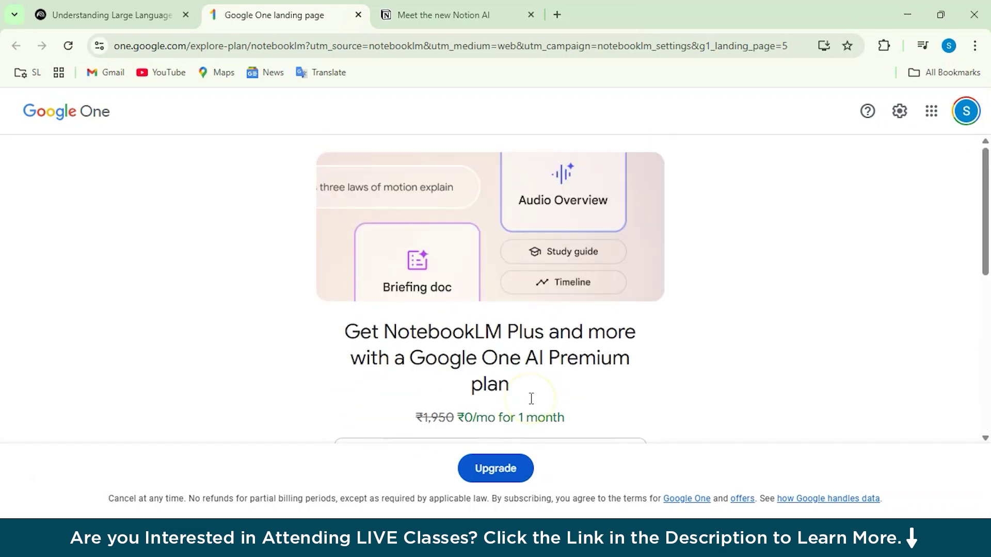
{"action": "scroll", "coordinate": [532, 399], "scroll_direction": "down", "scroll_amount": 1}
{"action": "scroll", "coordinate": [531, 398], "scroll_direction": "up", "scroll_amount": 1}
Step: Review the AI Premium checkout (1-month free, then ₹1,950/month), cancel it, and go back to NotebookLM
{"action": "scroll", "coordinate": [532, 398], "scroll_direction": "down", "scroll_amount": 5}
{"action": "left_click", "coordinate": [493, 468]}
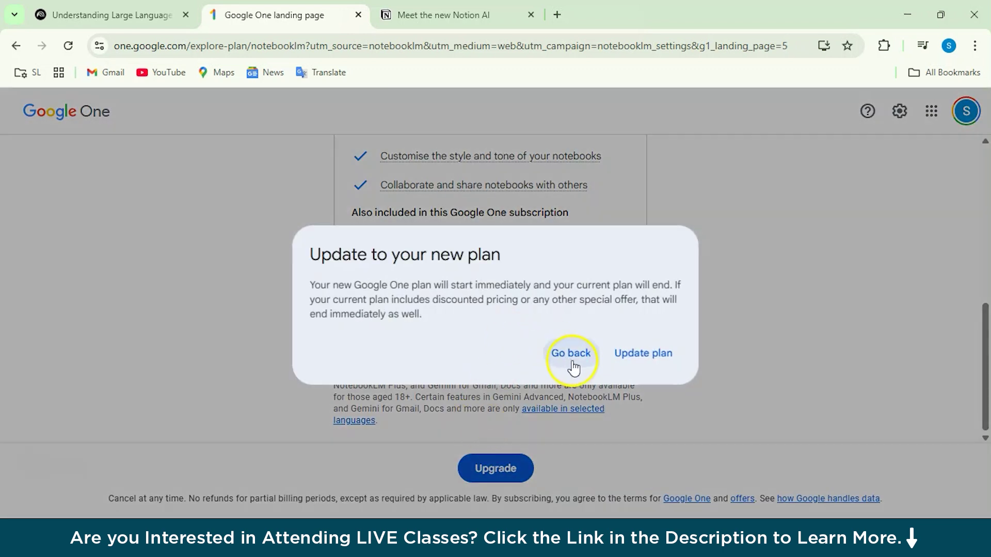
{"action": "left_click", "coordinate": [645, 354]}
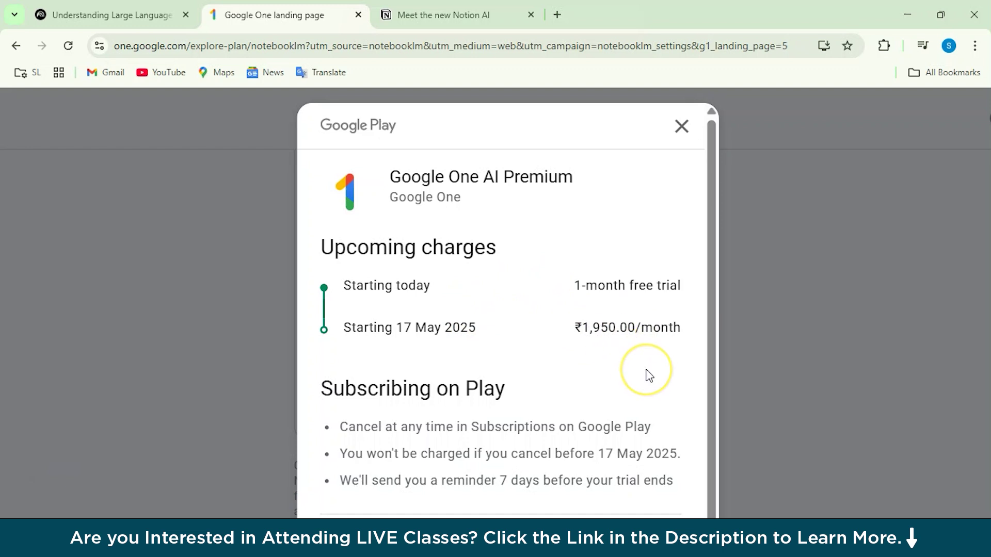
{"action": "scroll", "coordinate": [649, 376], "scroll_direction": "down", "scroll_amount": 1}
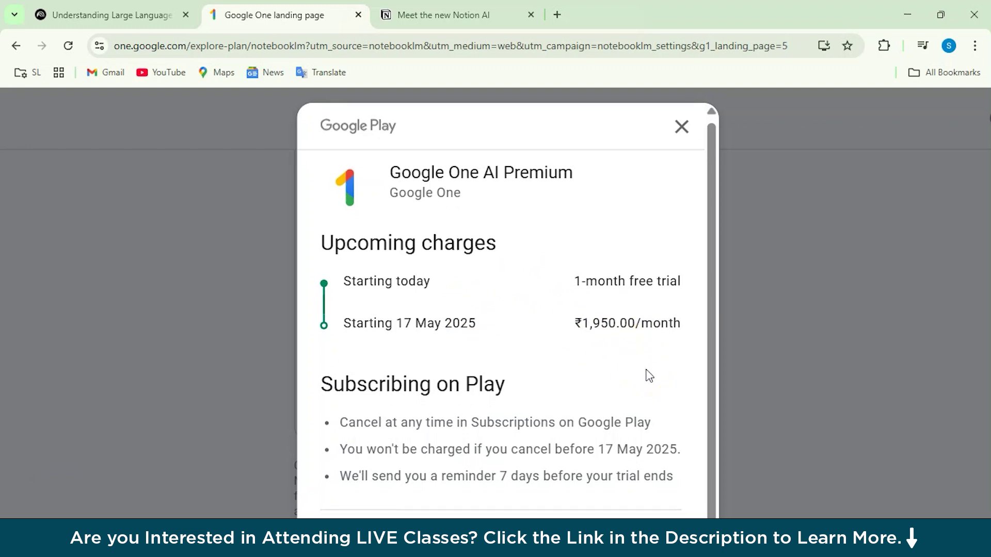
{"action": "left_click", "coordinate": [683, 127]}
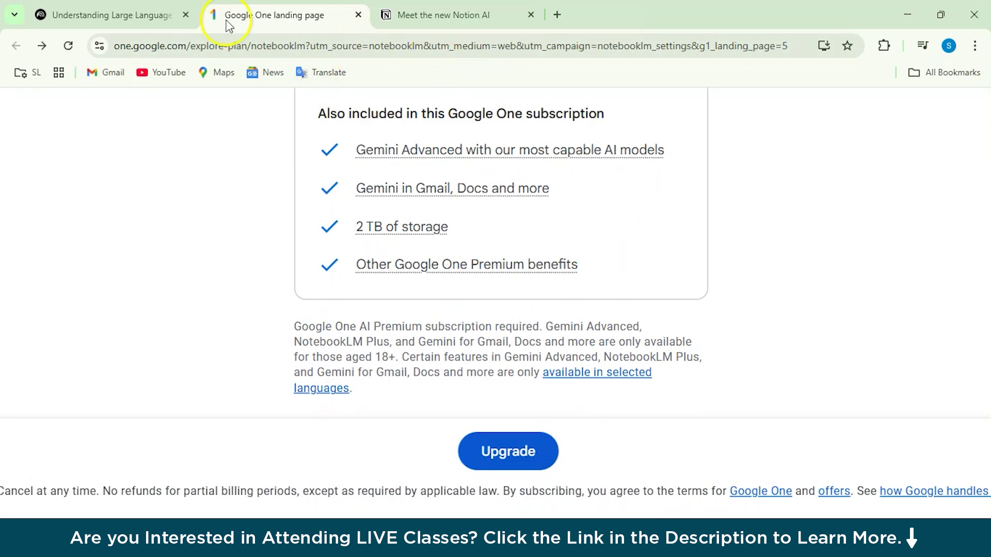
{"action": "left_click", "coordinate": [112, 15]}
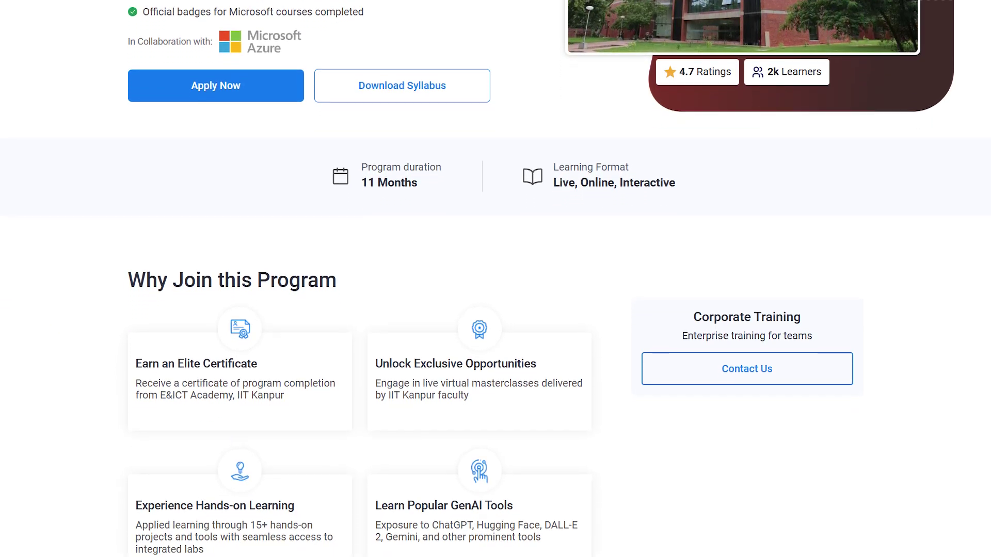
Step: Scroll the Simplilearn course page down to the IIT Kanpur and Microsoft Azure sample certificates
{"action": "scroll", "coordinate": [495, 279], "scroll_direction": "down", "scroll_amount": 2}
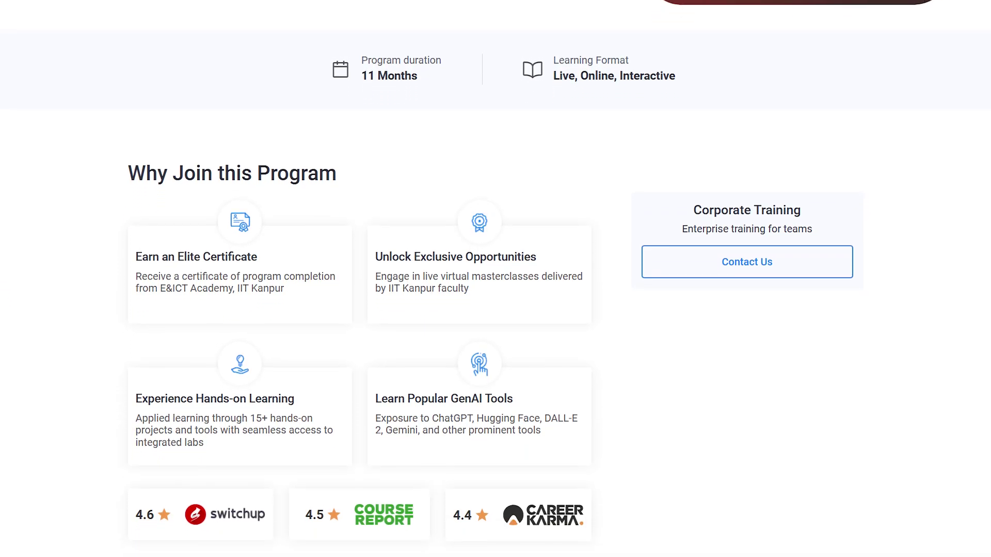
{"action": "scroll", "coordinate": [495, 279], "scroll_direction": "down", "scroll_amount": 2}
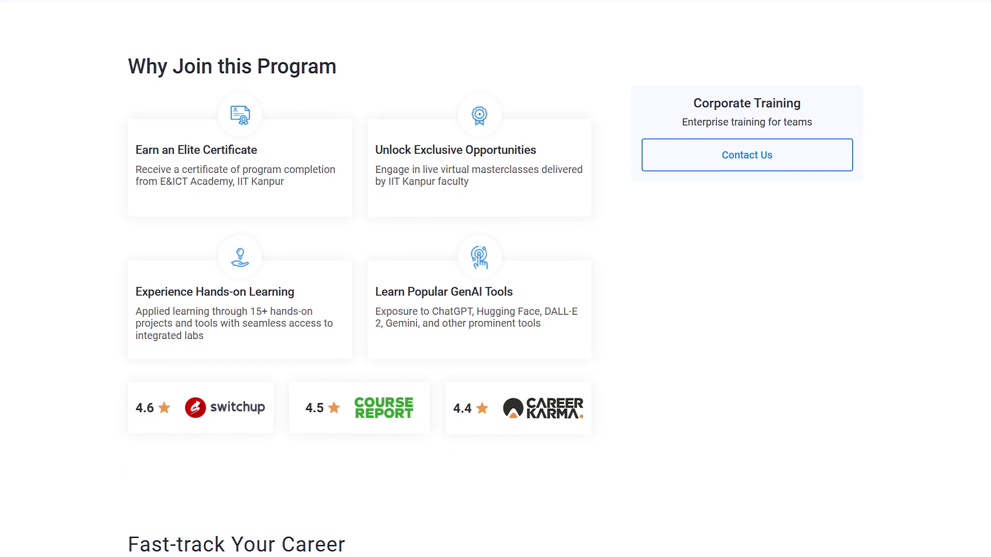
{"action": "scroll", "coordinate": [496, 279], "scroll_direction": "down", "scroll_amount": 2}
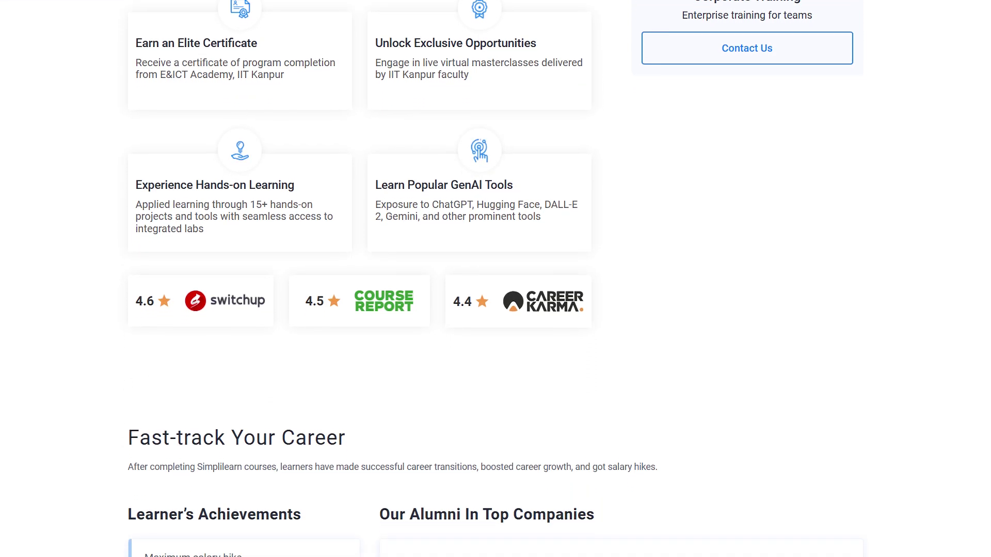
{"action": "scroll", "coordinate": [496, 279], "scroll_direction": "down", "scroll_amount": 2}
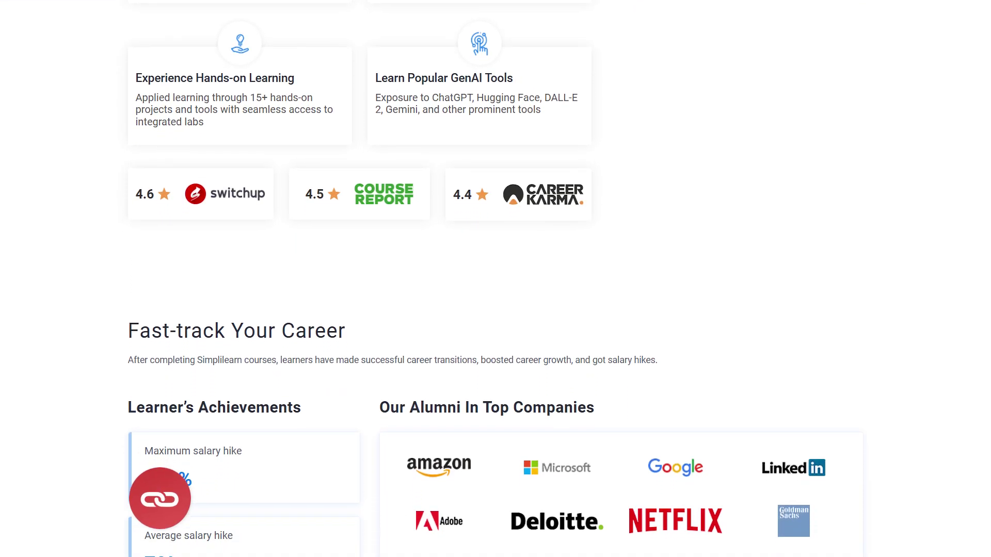
{"action": "scroll", "coordinate": [495, 279], "scroll_direction": "down", "scroll_amount": 2}
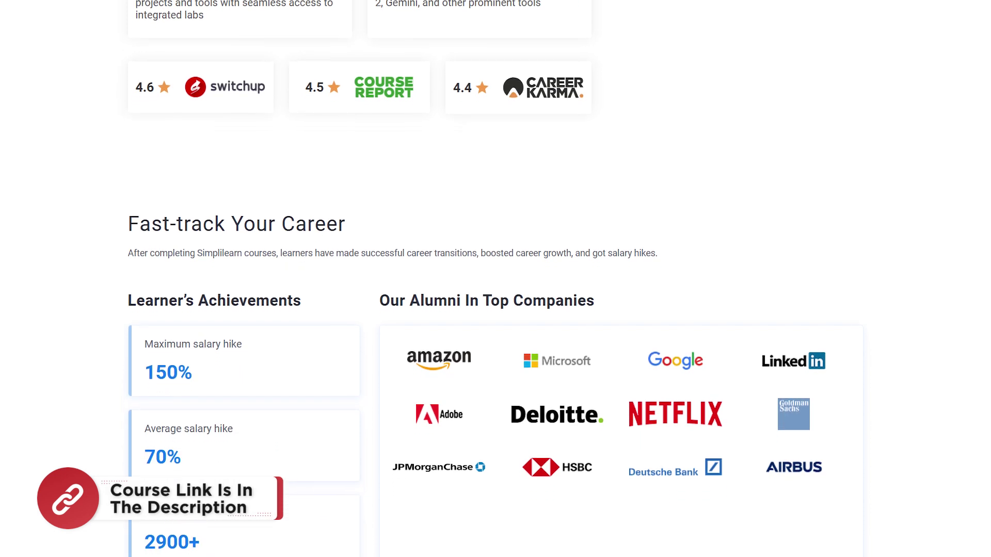
{"action": "scroll", "coordinate": [496, 278], "scroll_direction": "down", "scroll_amount": 2}
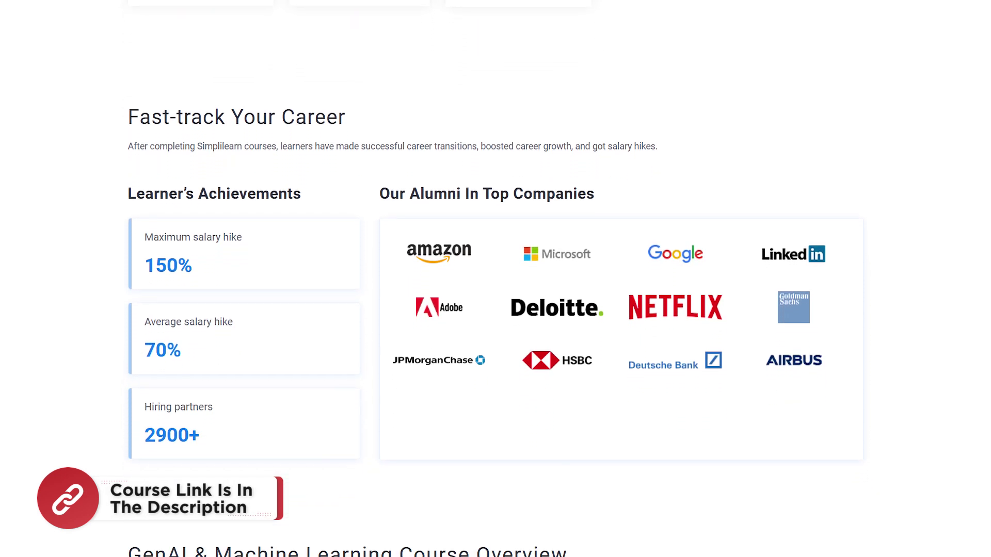
{"action": "scroll", "coordinate": [495, 279], "scroll_direction": "down", "scroll_amount": 2}
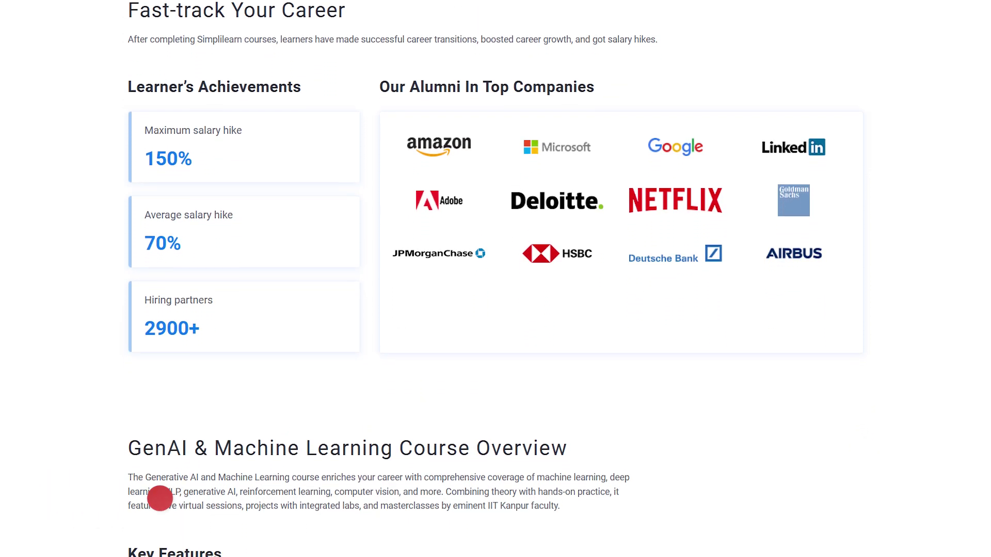
{"action": "scroll", "coordinate": [495, 279], "scroll_direction": "down", "scroll_amount": 2}
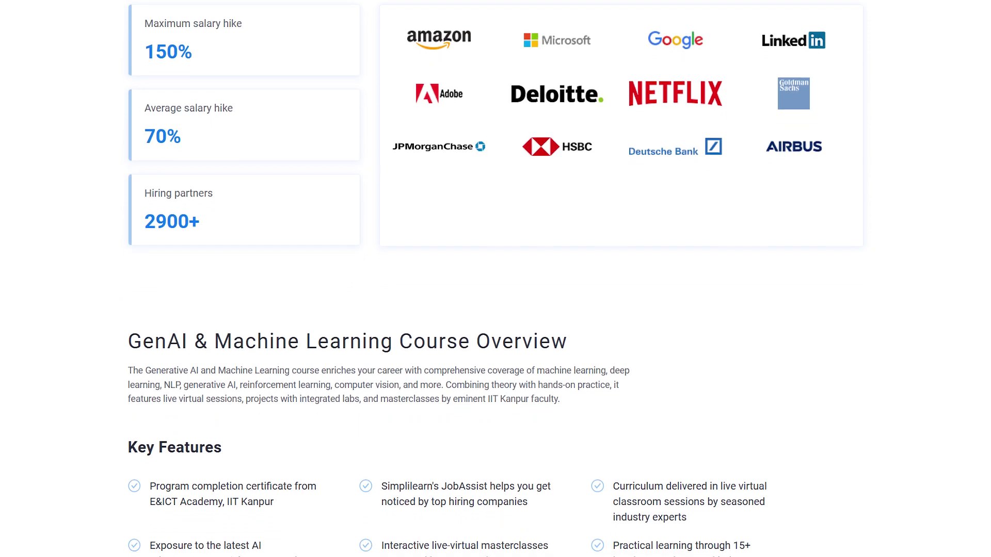
{"action": "scroll", "coordinate": [495, 279], "scroll_direction": "down", "scroll_amount": 2}
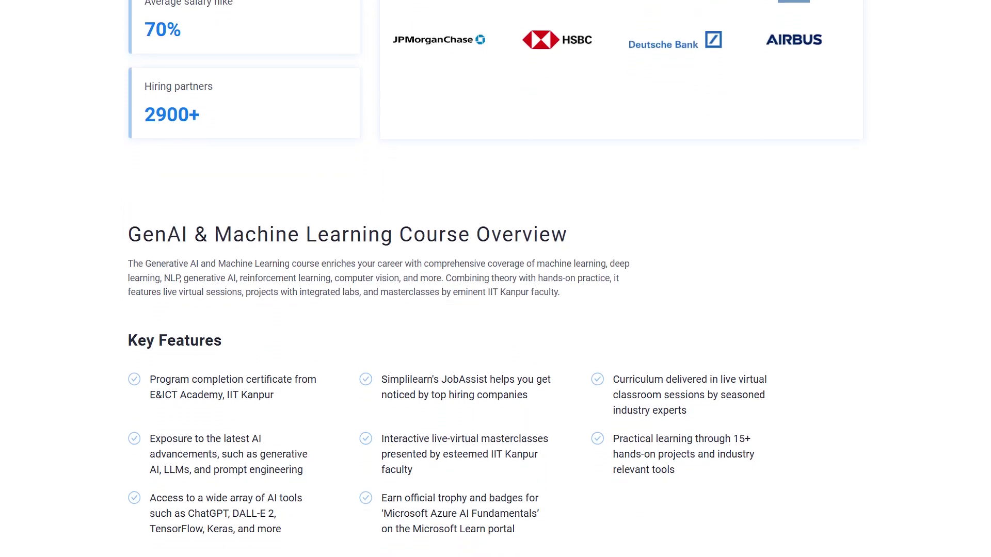
{"action": "scroll", "coordinate": [496, 278], "scroll_direction": "down", "scroll_amount": 2}
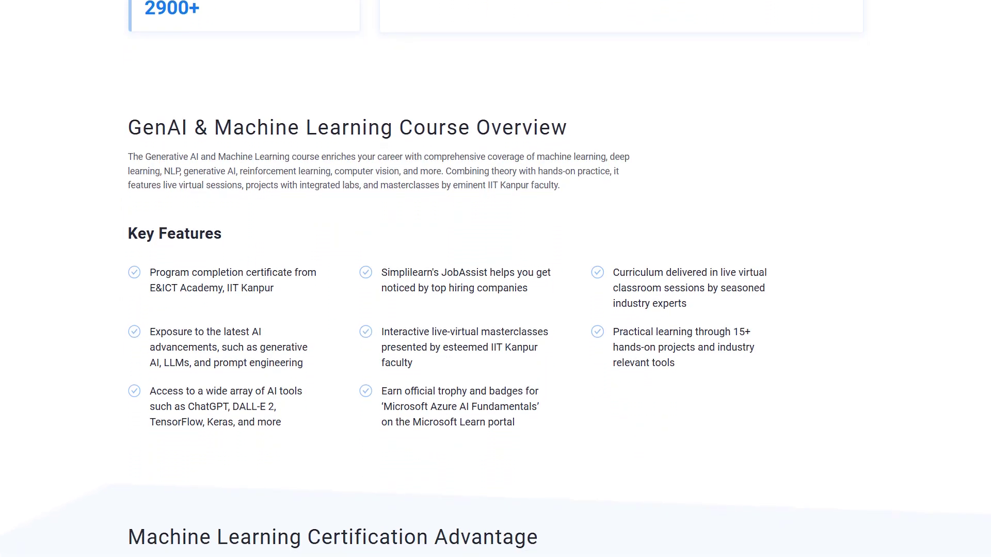
{"action": "scroll", "coordinate": [495, 279], "scroll_direction": "down", "scroll_amount": 2}
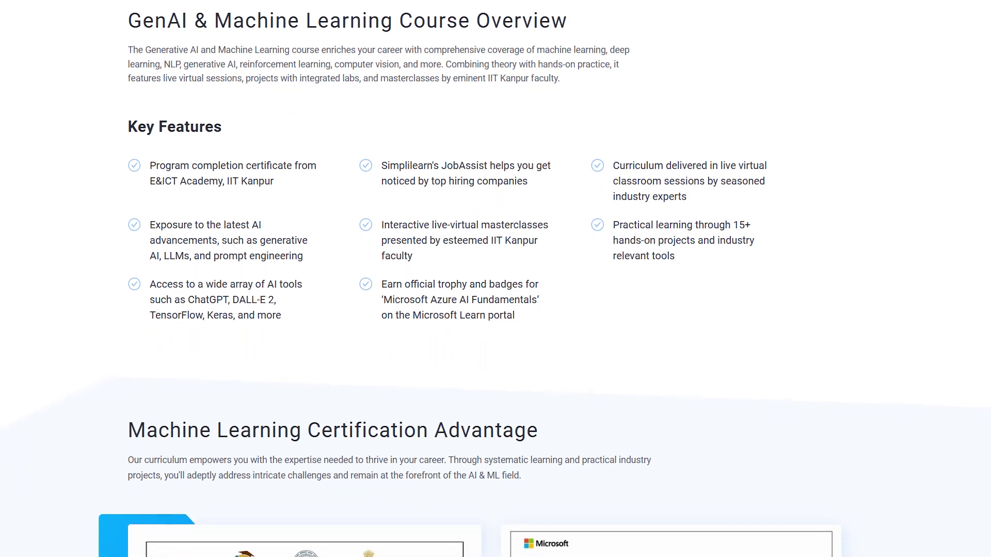
{"action": "scroll", "coordinate": [496, 278], "scroll_direction": "down", "scroll_amount": 2}
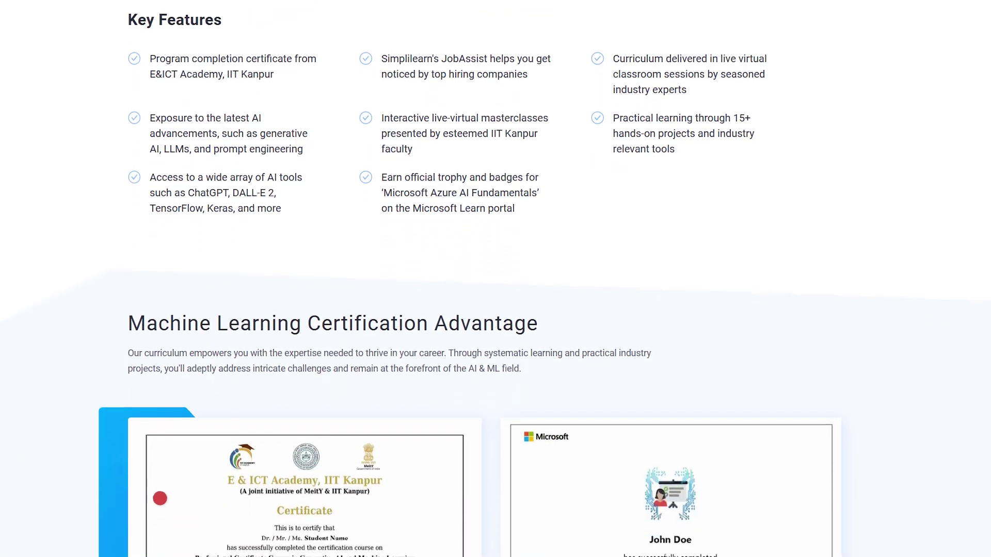
{"action": "scroll", "coordinate": [495, 278], "scroll_direction": "down", "scroll_amount": 2}
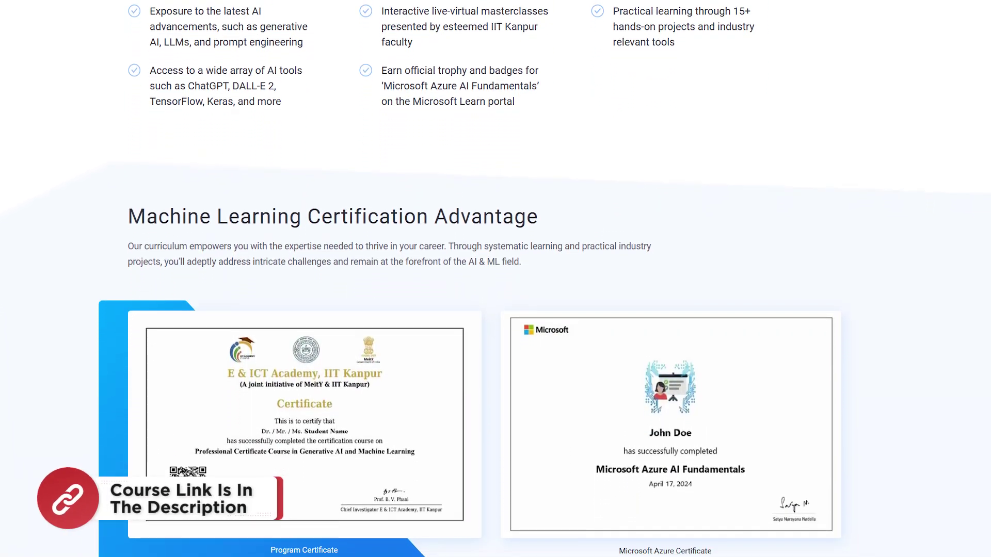
{"action": "scroll", "coordinate": [496, 279], "scroll_direction": "down", "scroll_amount": 2}
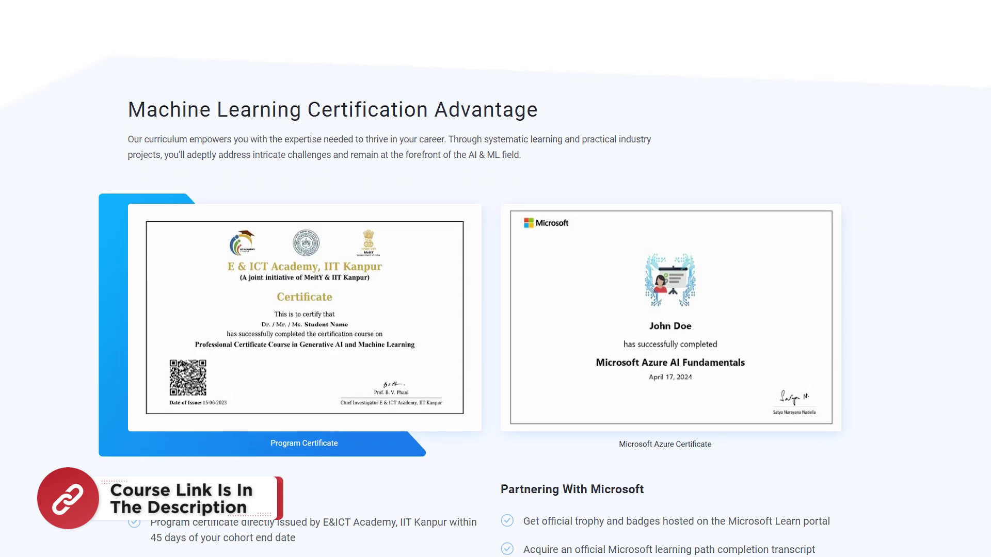